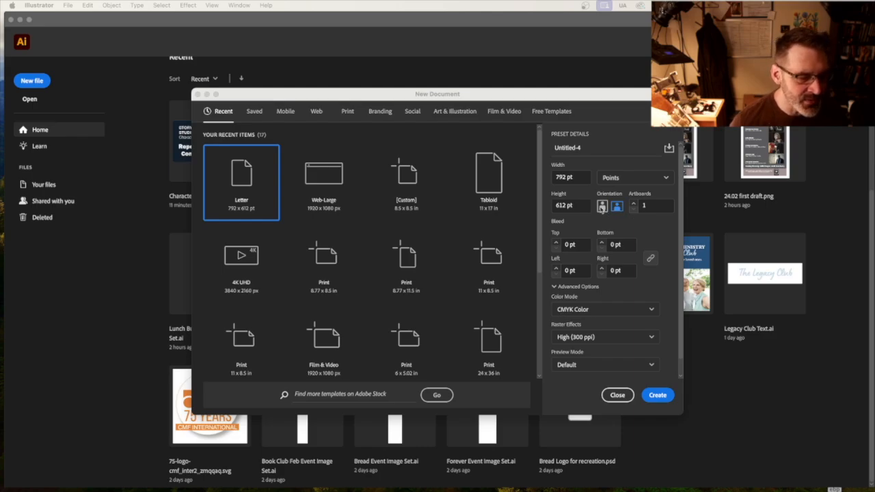
# Create a landscape Letter document of 792 x 612 pt and place the image Exercise 1-01.png in it.
pyautogui.click(655, 397)
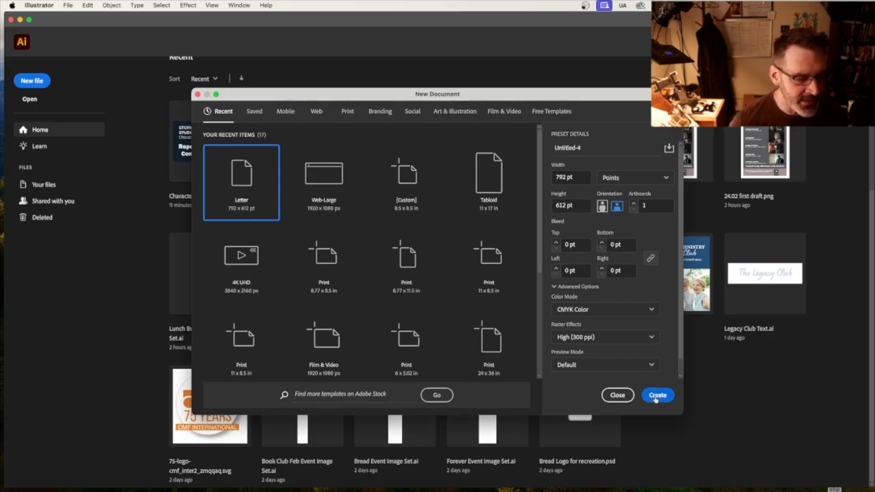
pyautogui.click(655, 397)
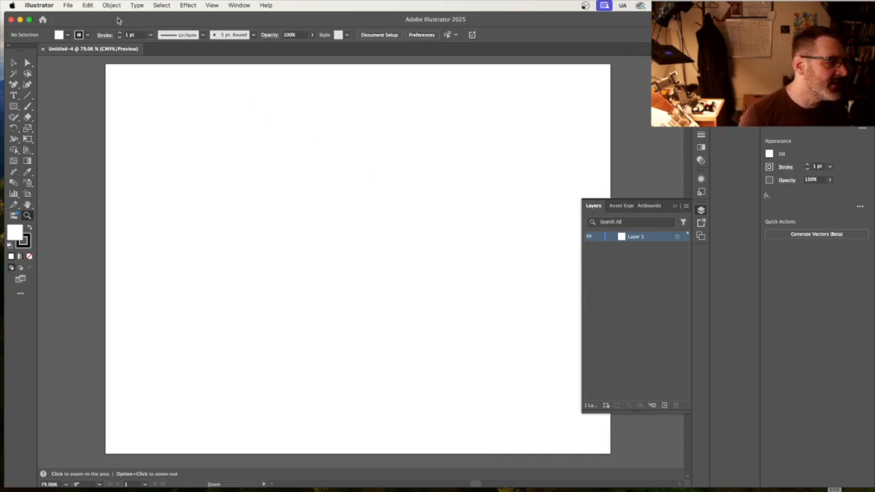
pyautogui.click(68, 6)
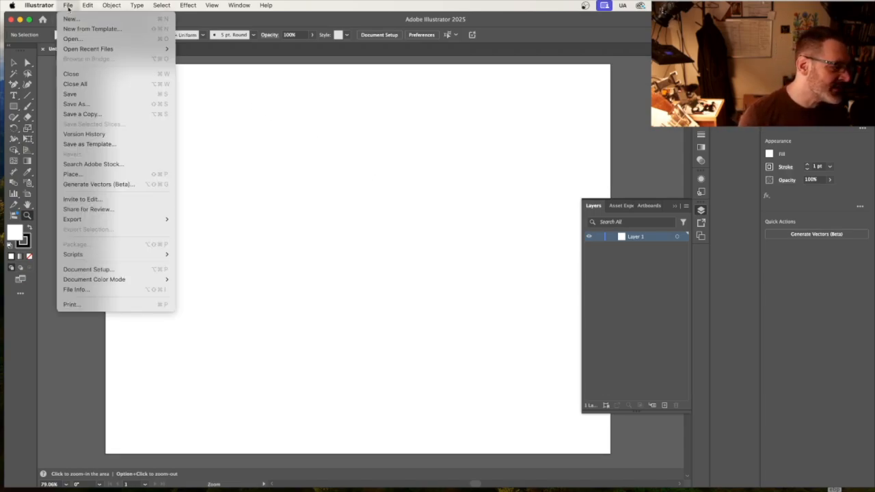
pyautogui.click(107, 175)
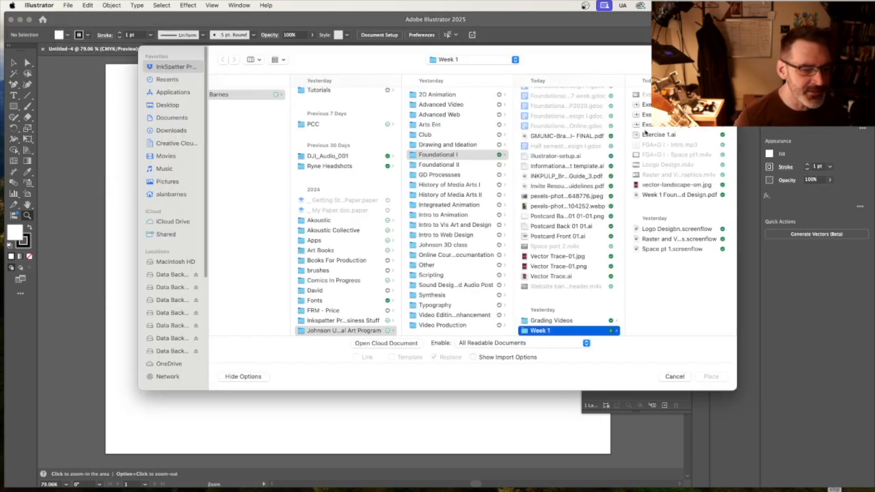
pyautogui.doubleClick(645, 130)
pyautogui.click(247, 209)
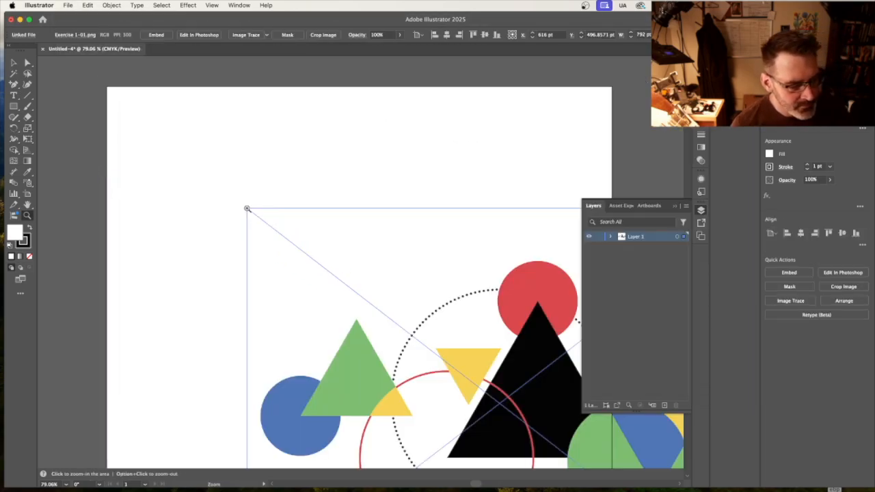
# Move the placed image so its edges line up exactly with the artboard.
pyautogui.click(11, 62)
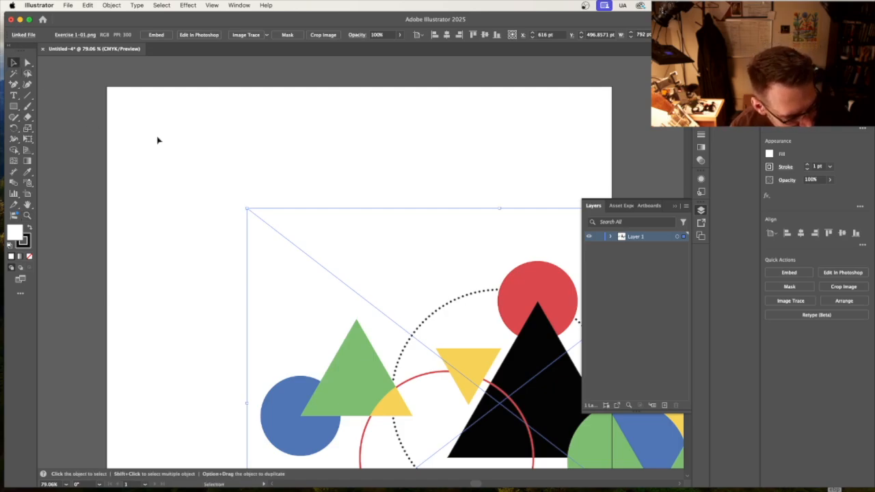
pyautogui.moveTo(506, 321); pyautogui.dragTo(364, 202)
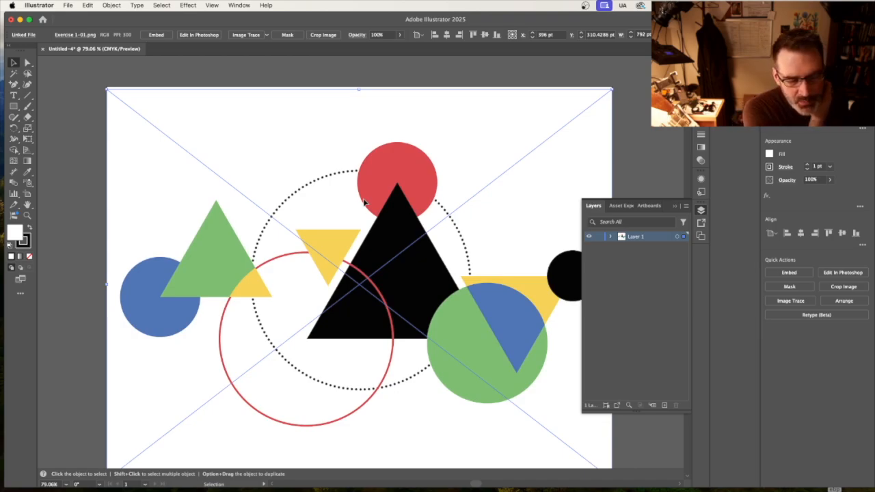
pyautogui.moveTo(491, 164); pyautogui.dragTo(490, 162)
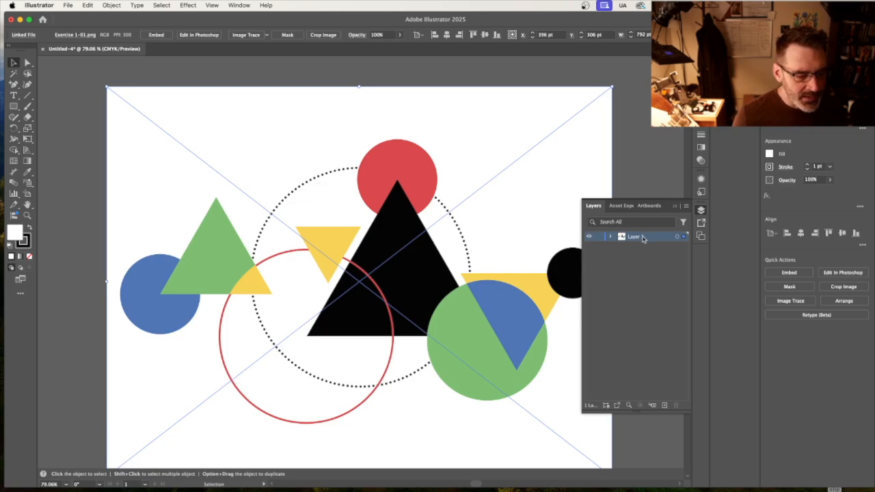
# Add a second layer above the image and dim the images on Layer 1 to 50%.
pyautogui.click(664, 404)
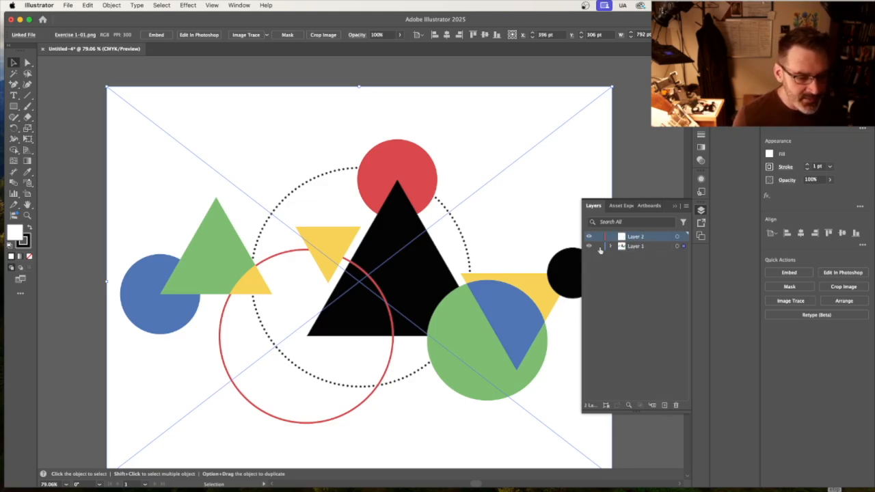
pyautogui.click(648, 249)
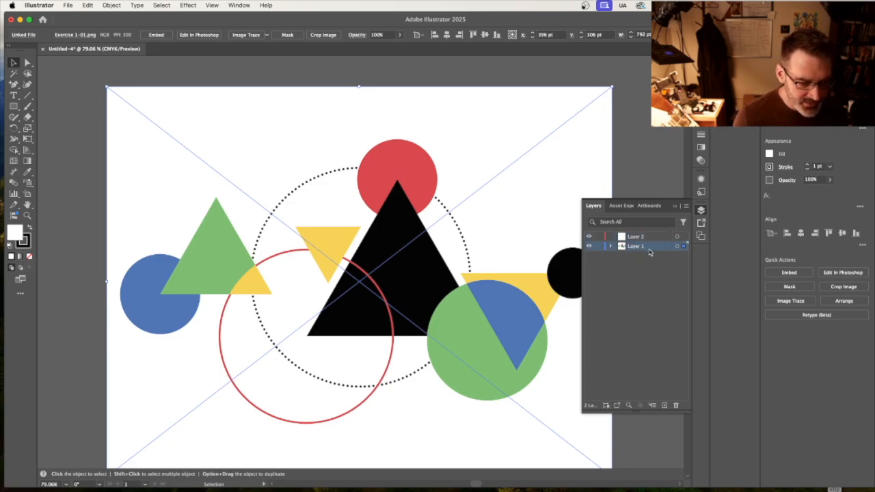
pyautogui.doubleClick(661, 251)
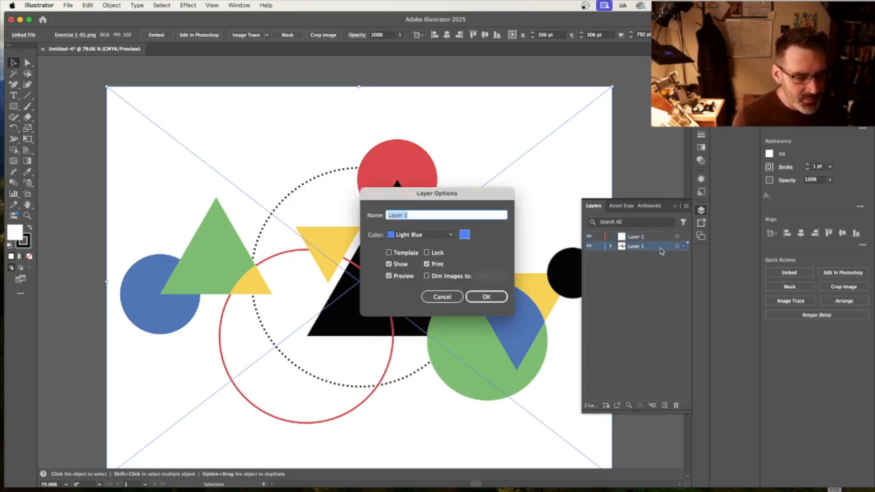
pyautogui.click(427, 275)
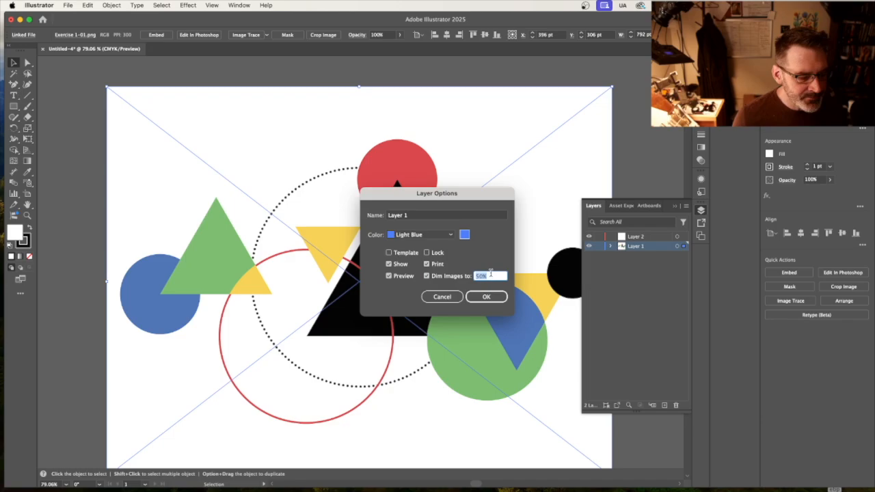
pyautogui.press('Return')
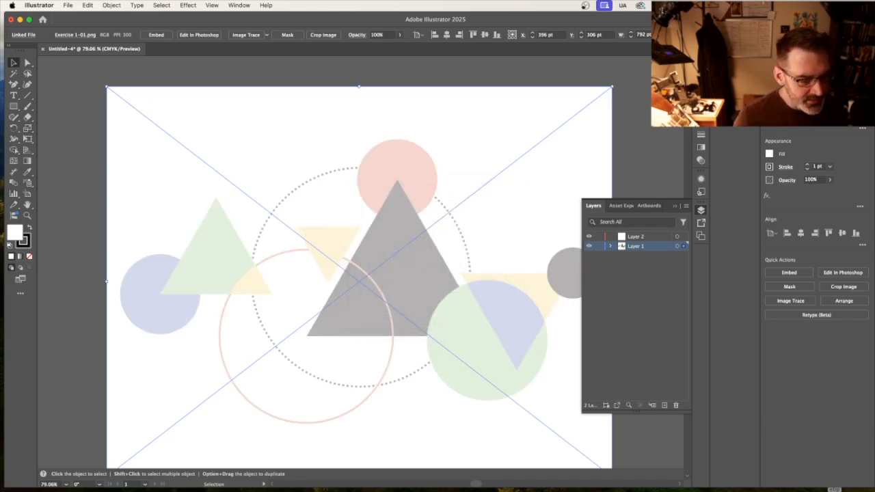
# Make Layer 2 the active layer, lock Layer 1 and collapse the layer list.
pyautogui.click(650, 236)
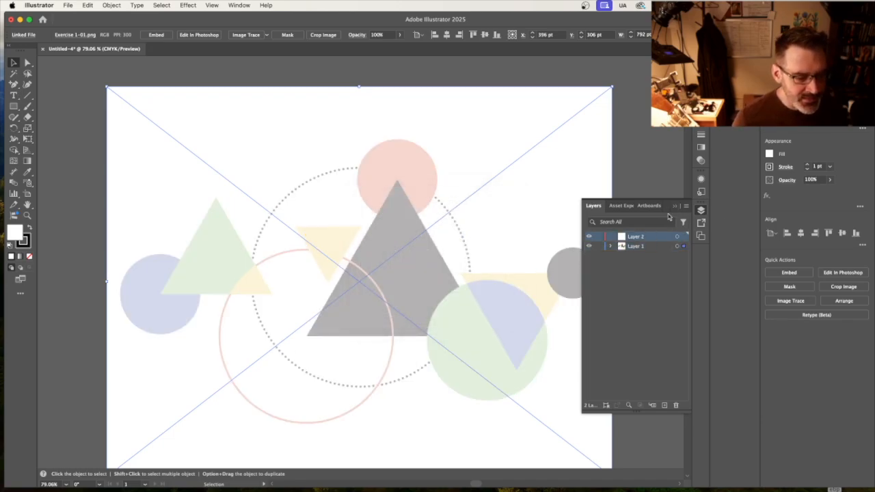
pyautogui.click(599, 246)
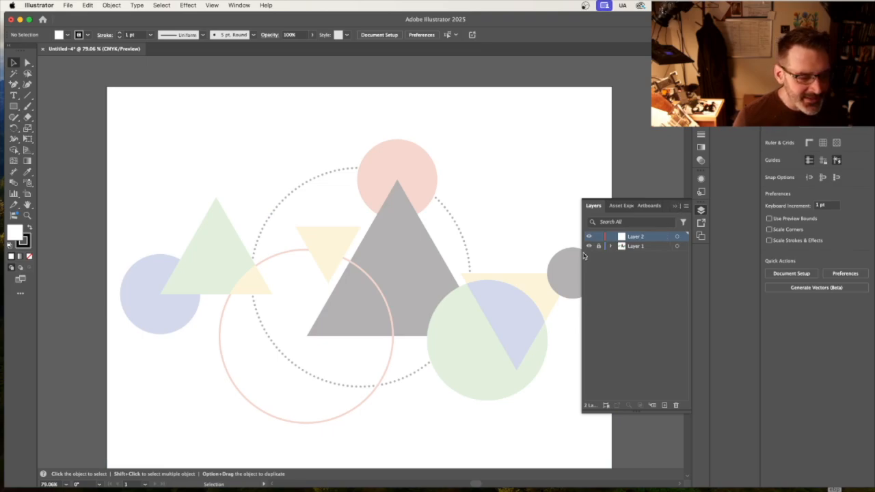
pyautogui.click(678, 207)
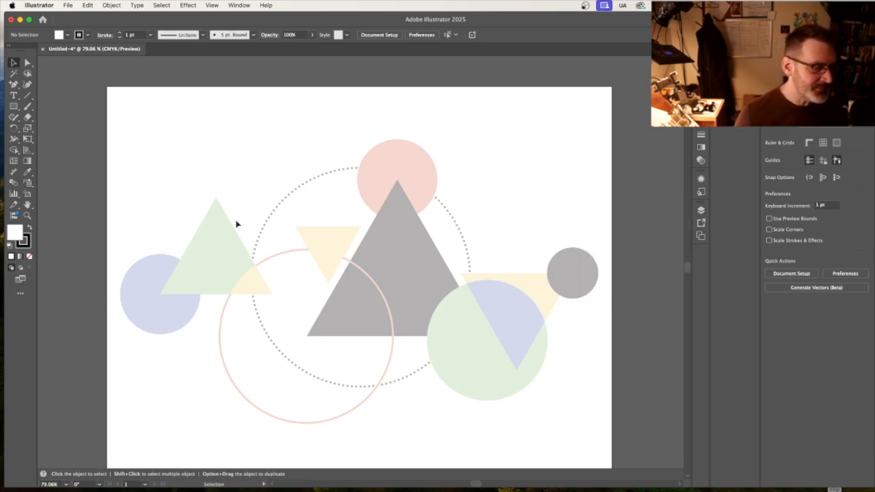
# Draw a level hexagon about 285 pt wide, centred on the tip of the large dark triangle.
pyautogui.click(16, 108)
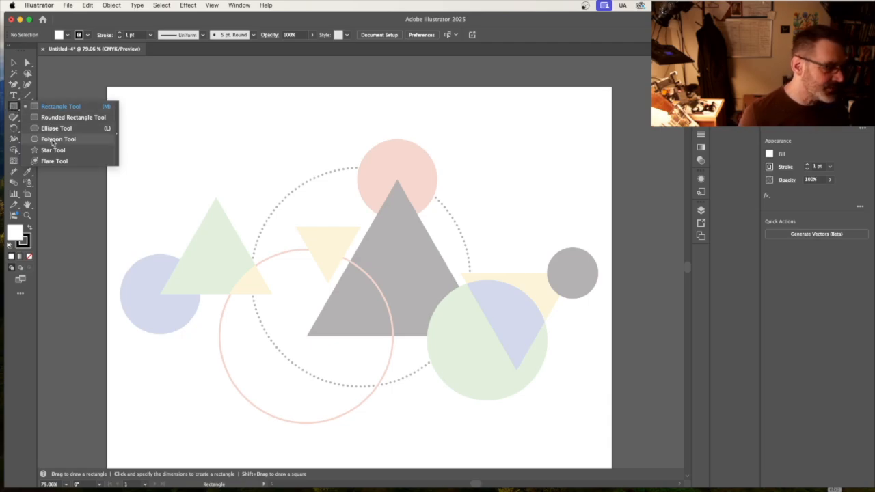
pyautogui.click(53, 140)
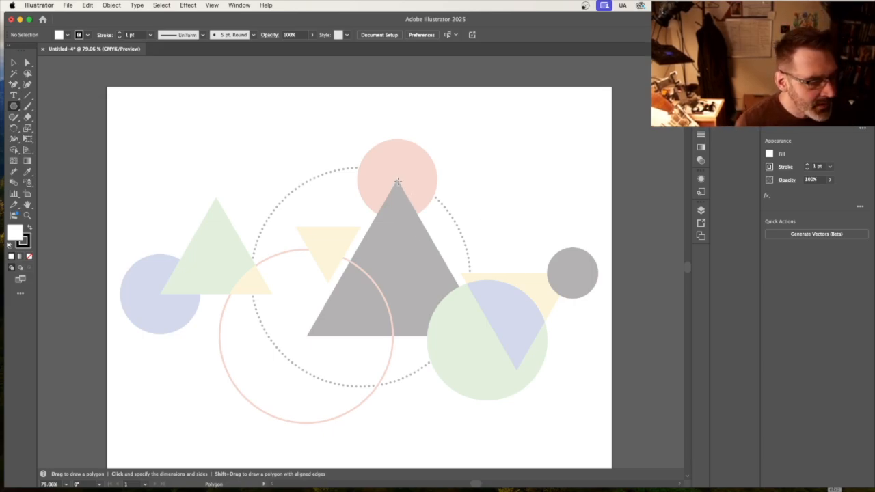
pyautogui.moveTo(397, 182); pyautogui.dragTo(439, 262)
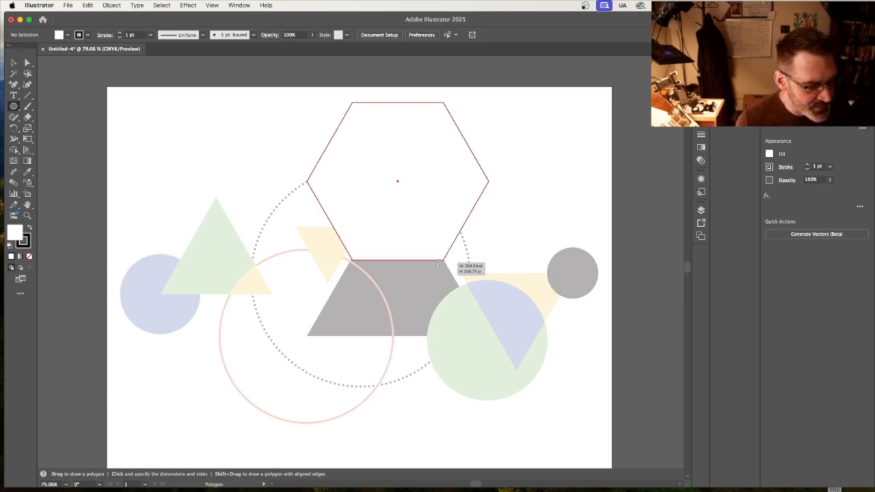
pyautogui.moveTo(439, 261); pyautogui.dragTo(439, 262)
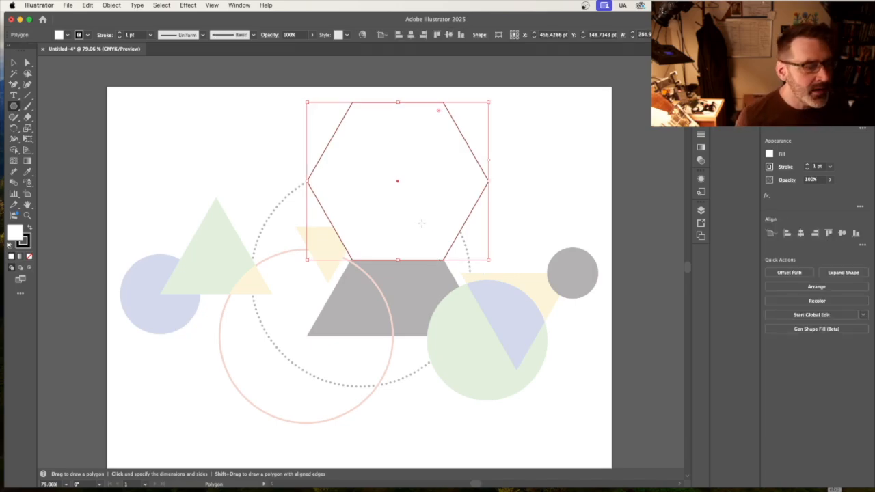
# Reduce the polygon's number of sides to 3 to turn it into a triangle.
pyautogui.click(480, 35)
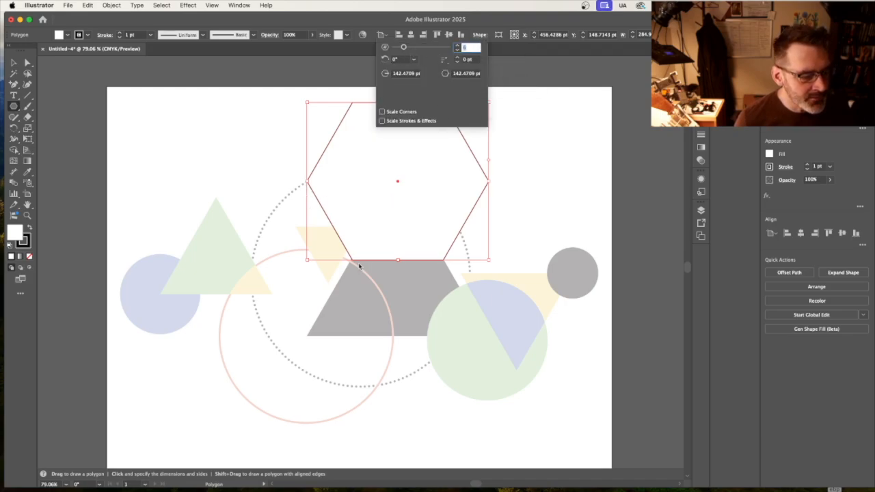
pyautogui.click(457, 50)
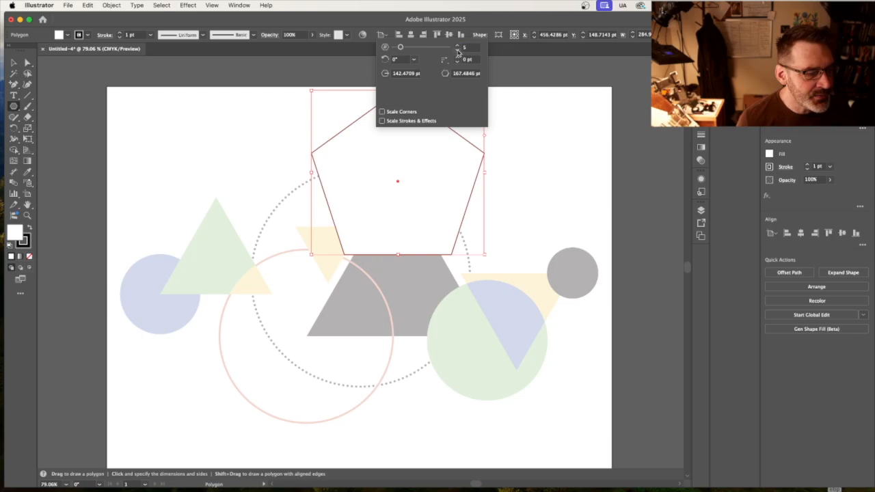
pyautogui.click(457, 50)
pyautogui.click(457, 50)
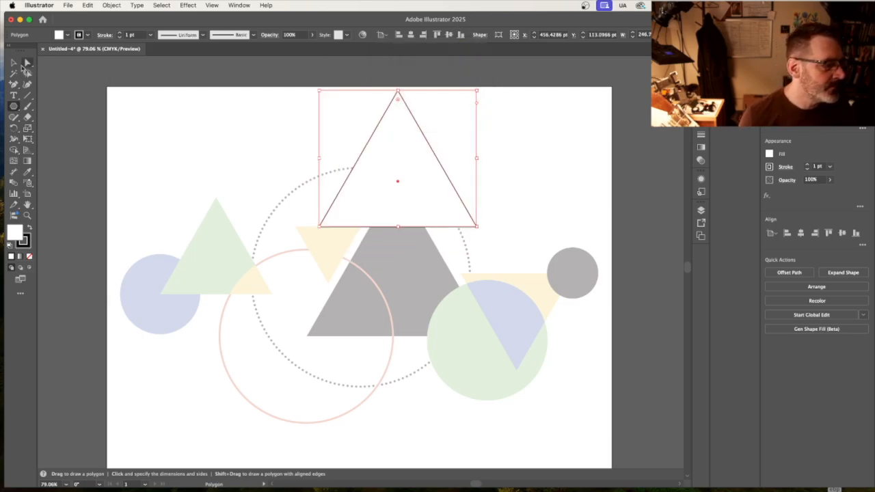
# Remove the triangle's fill and fit it over the large dark template triangle at about 282 pt wide.
pyautogui.click(14, 63)
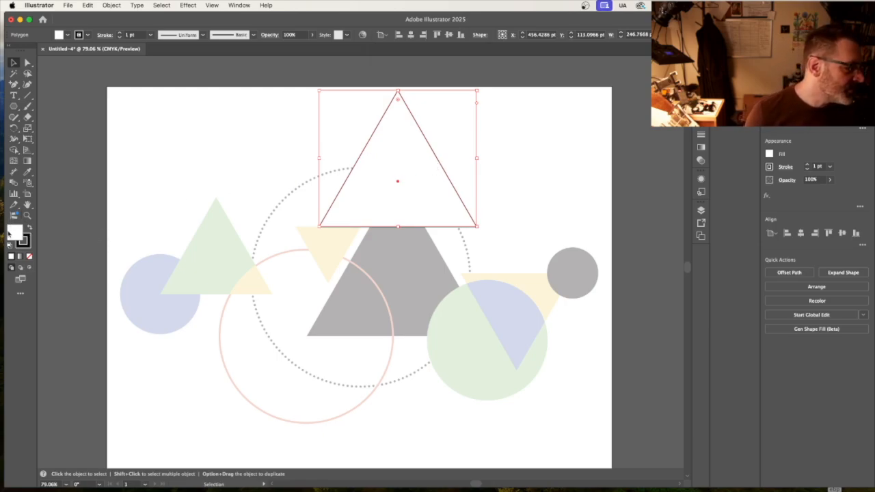
pyautogui.click(28, 258)
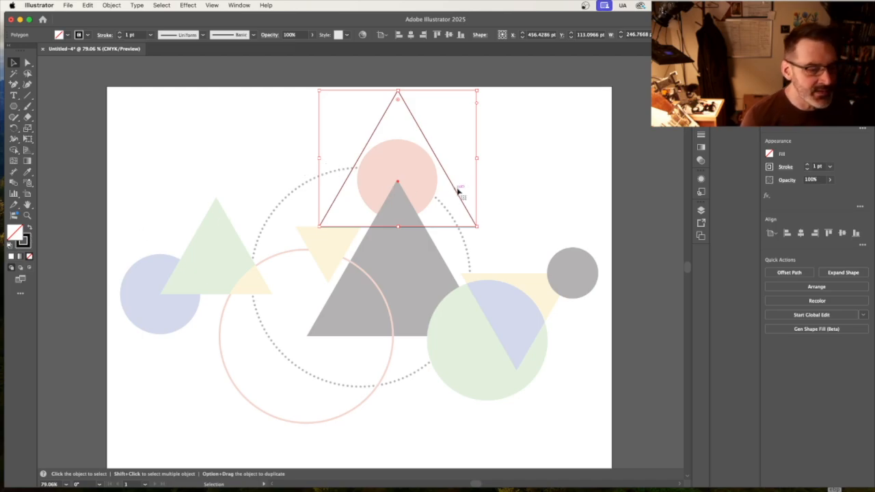
pyautogui.moveTo(459, 192); pyautogui.dragTo(456, 284)
pyautogui.moveTo(398, 316); pyautogui.dragTo(399, 336)
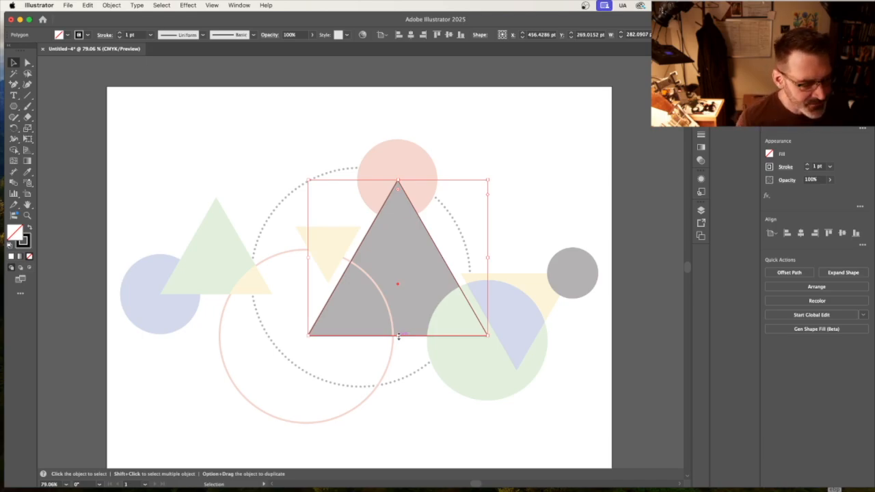
# Swap the triangle's fill and stroke back and forth, leaving it filled solid black without a stroke.
pyautogui.click(30, 231)
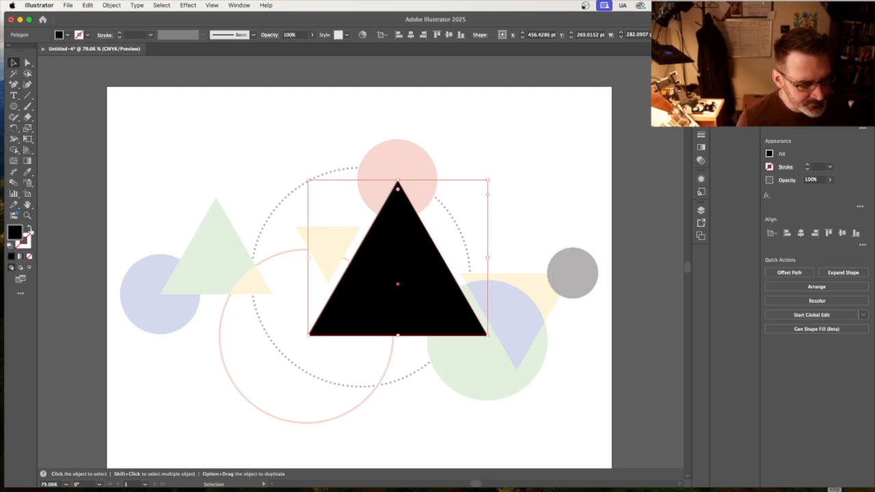
pyautogui.click(30, 231)
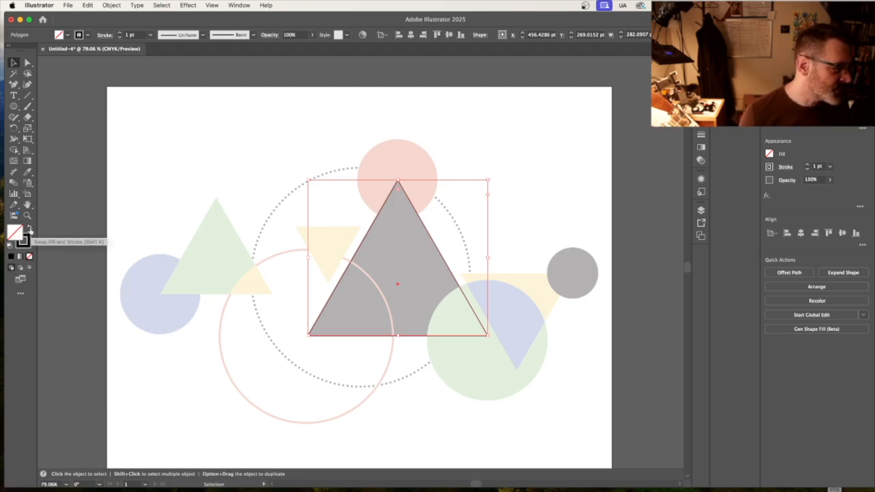
pyautogui.click(29, 231)
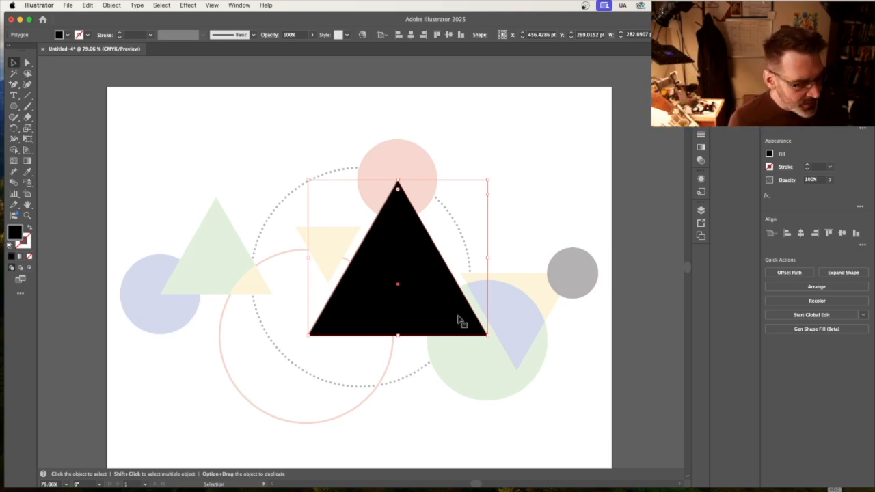
# Duplicate the black triangle and swap the copy's fill and stroke to make it a black outline without fill.
pyautogui.press('a')
pyautogui.press('super+c')
pyautogui.press('super+v')
pyautogui.press('v')
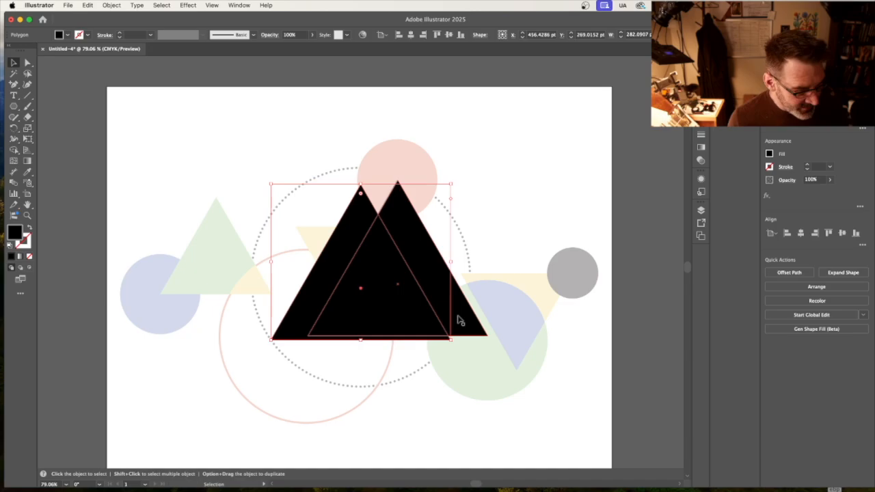
pyautogui.click(30, 230)
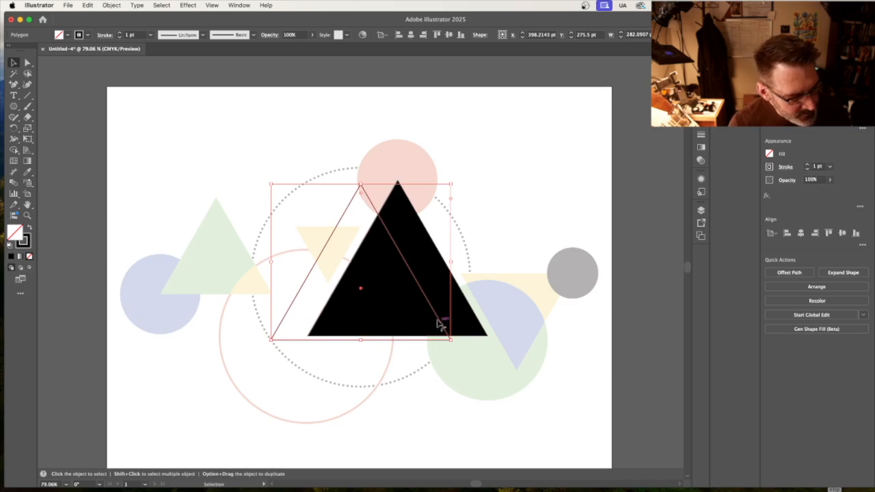
# Rotate the outlined triangle copy by 180°.
pyautogui.click(114, 5)
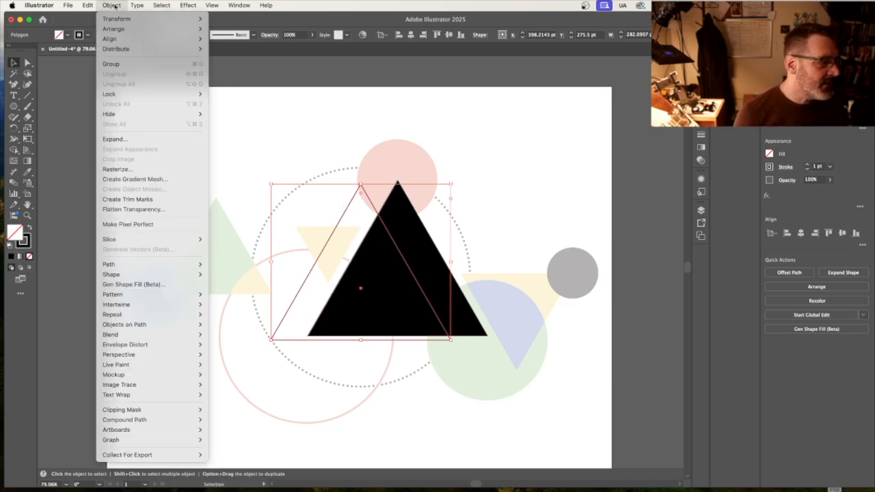
pyautogui.moveTo(117, 30)
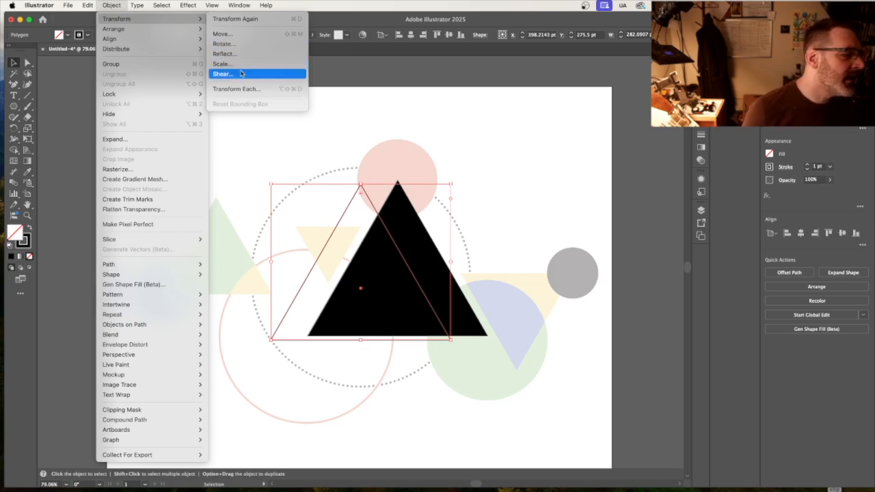
pyautogui.click(241, 45)
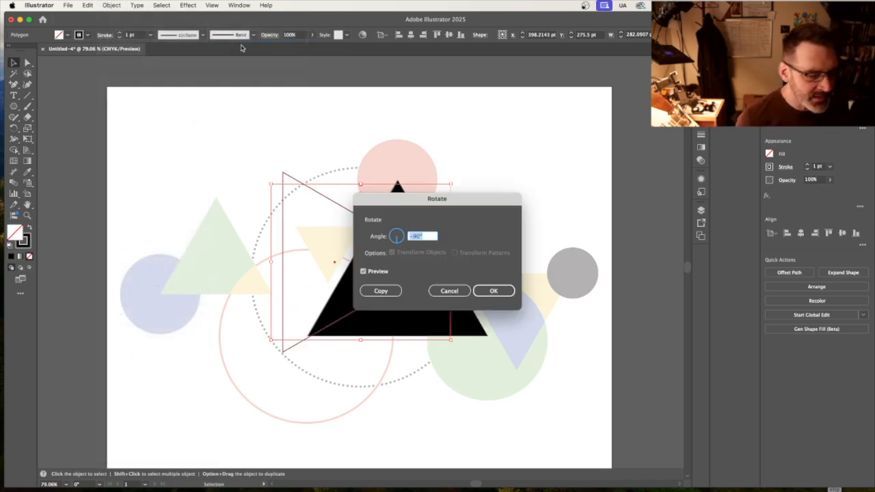
pyautogui.write('180')
pyautogui.press('Return')
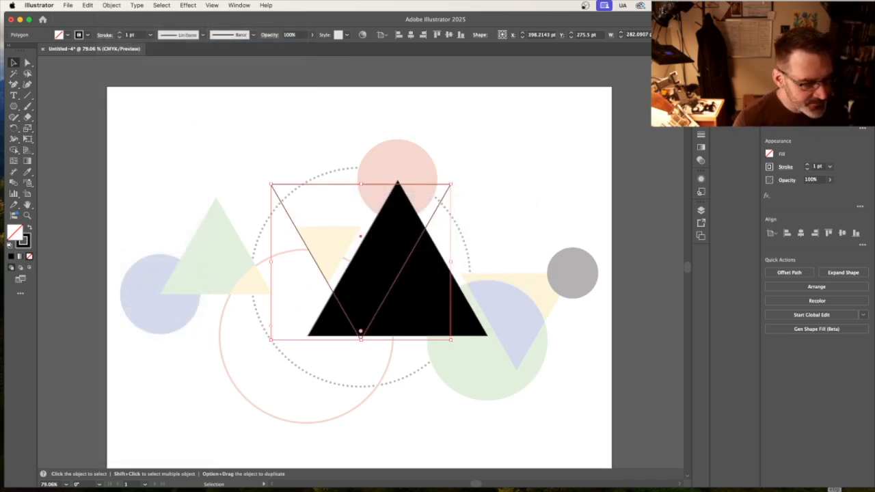
# Fit the inverted triangle outline over the small yellow template triangle, scaling it to about 98 pt wide.
pyautogui.moveTo(298, 188); pyautogui.dragTo(325, 232)
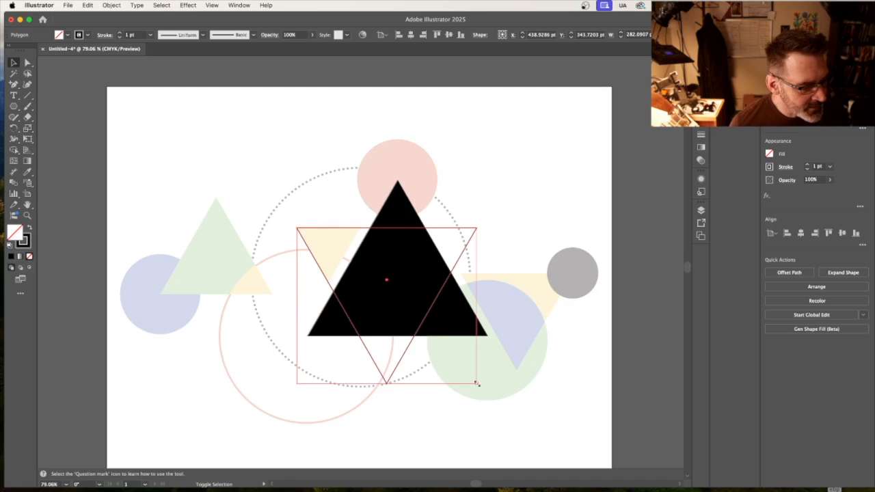
pyautogui.moveTo(477, 384); pyautogui.dragTo(360, 290)
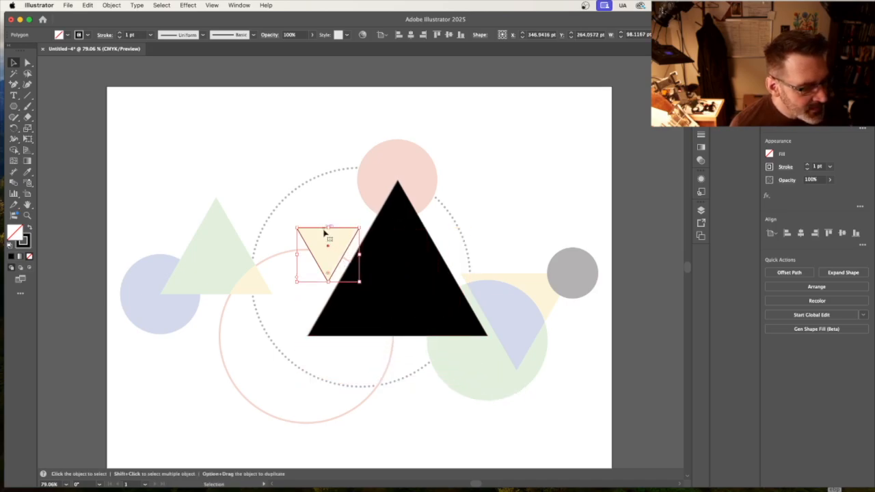
# Turn off image dimming on Layer 1 and apply the template's yellow to the small triangle with the Eyedropper.
pyautogui.click(701, 210)
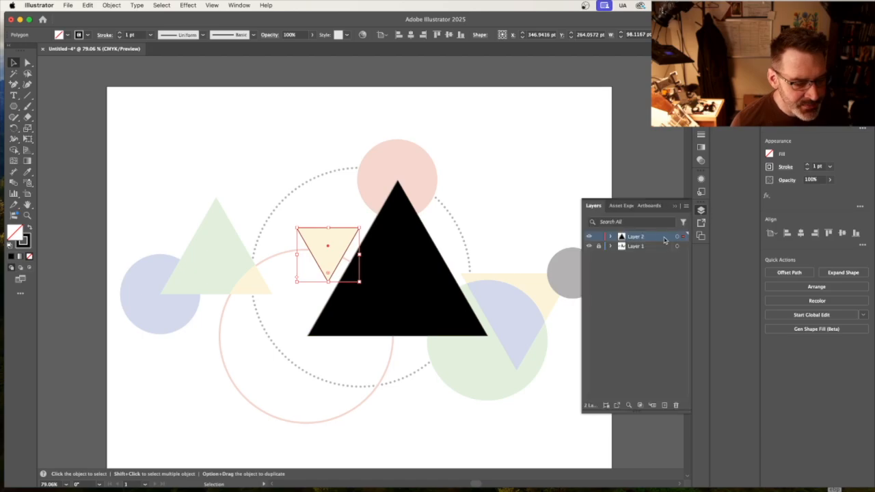
pyautogui.click(653, 248)
pyautogui.doubleClick(653, 247)
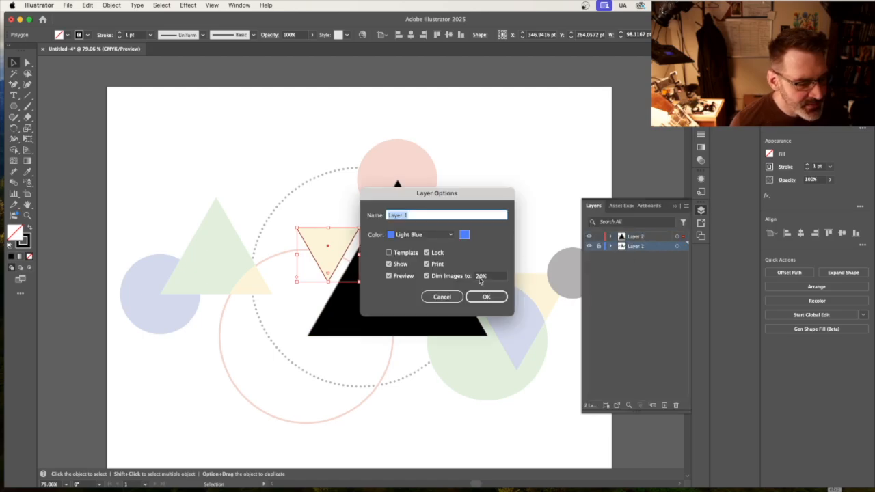
pyautogui.click(427, 275)
pyautogui.click(472, 296)
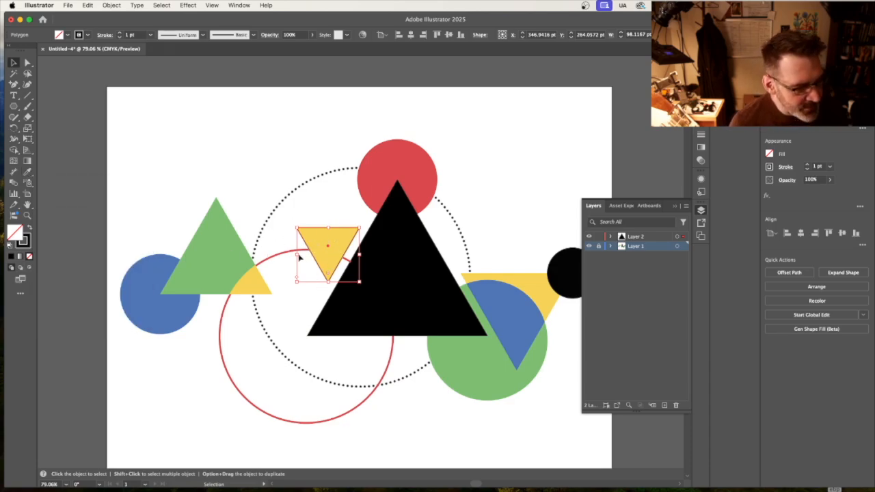
pyautogui.click(28, 173)
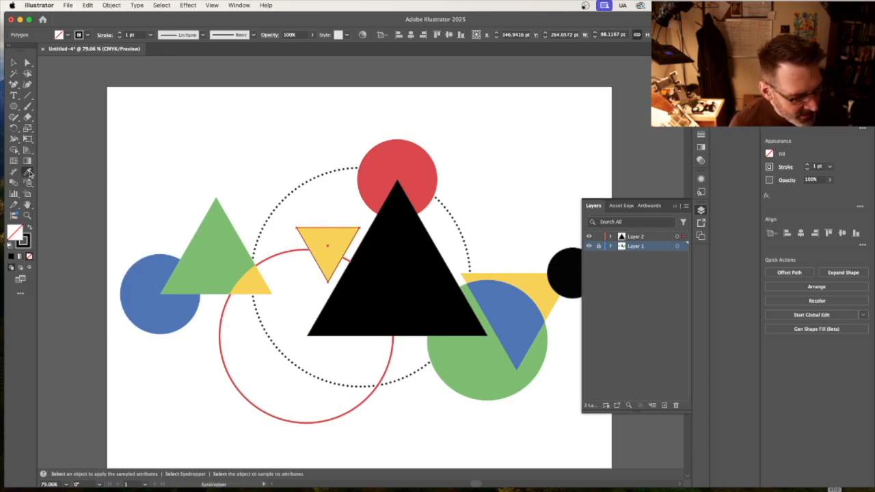
pyautogui.click(322, 231)
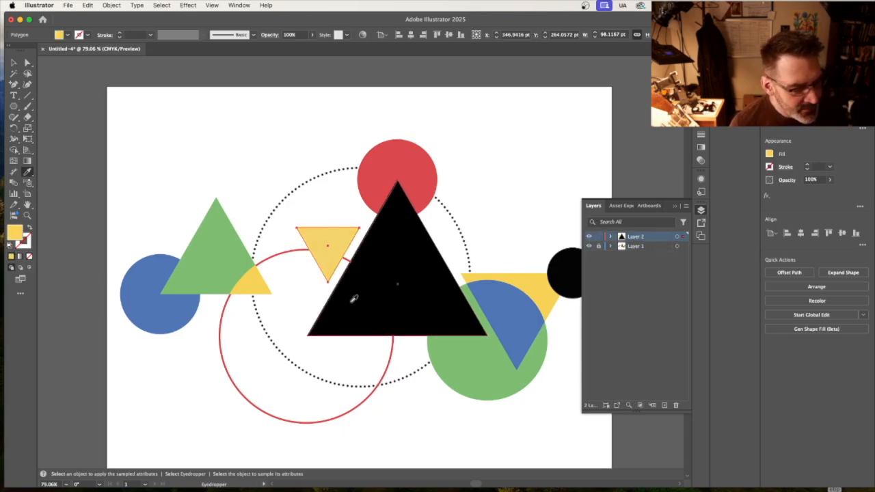
# Hide Layer 1 to check the traced triangles on their own with nothing selected, and show the layer again.
pyautogui.click(589, 247)
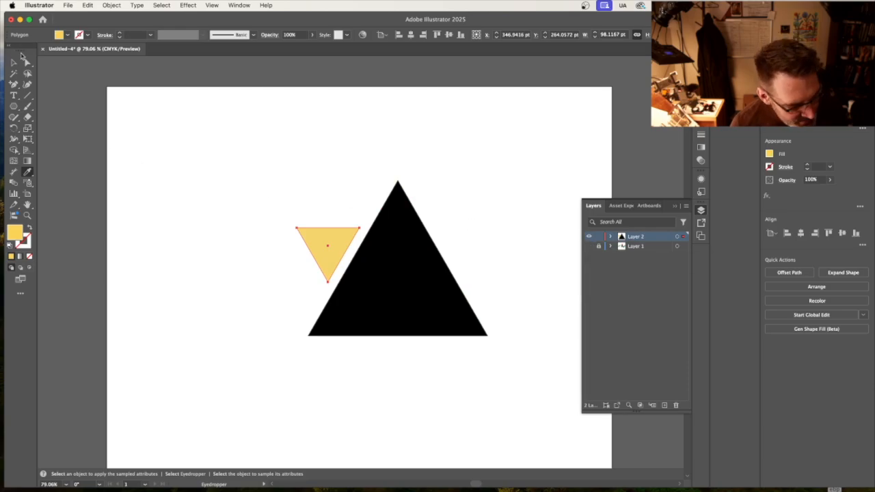
pyautogui.click(14, 62)
pyautogui.click(160, 125)
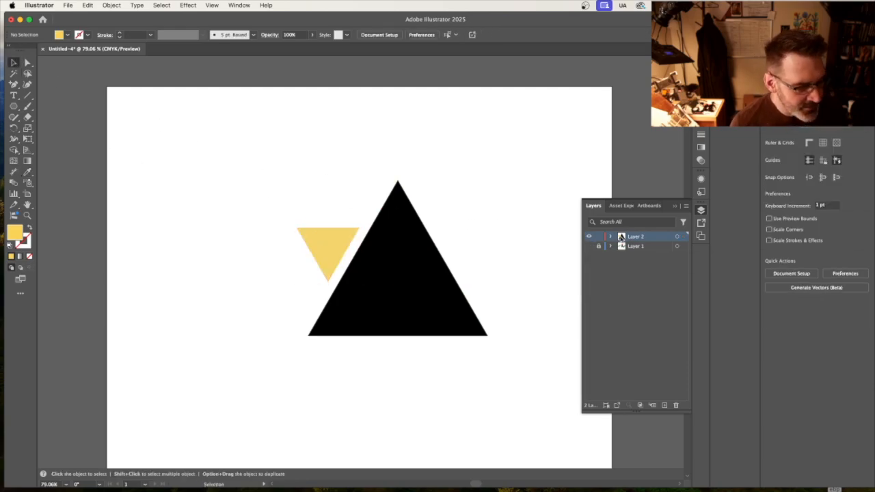
pyautogui.click(590, 247)
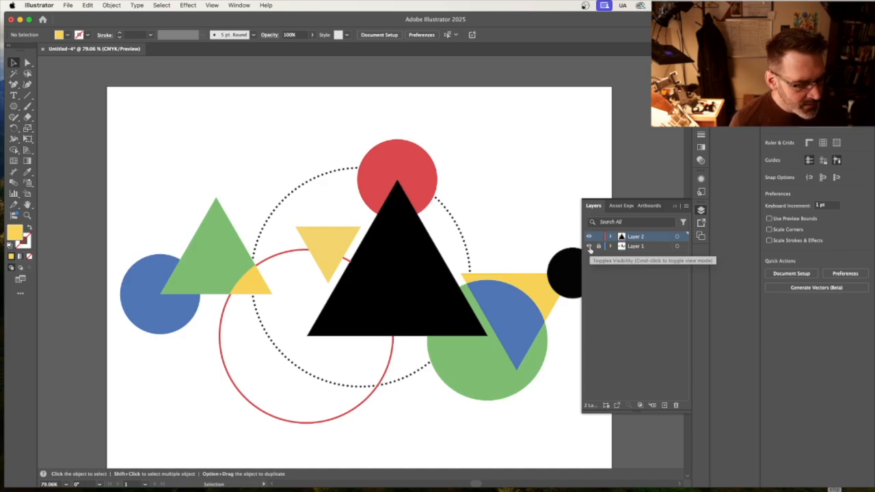
# Turn image dimming back on for Layer 1.
pyautogui.doubleClick(656, 246)
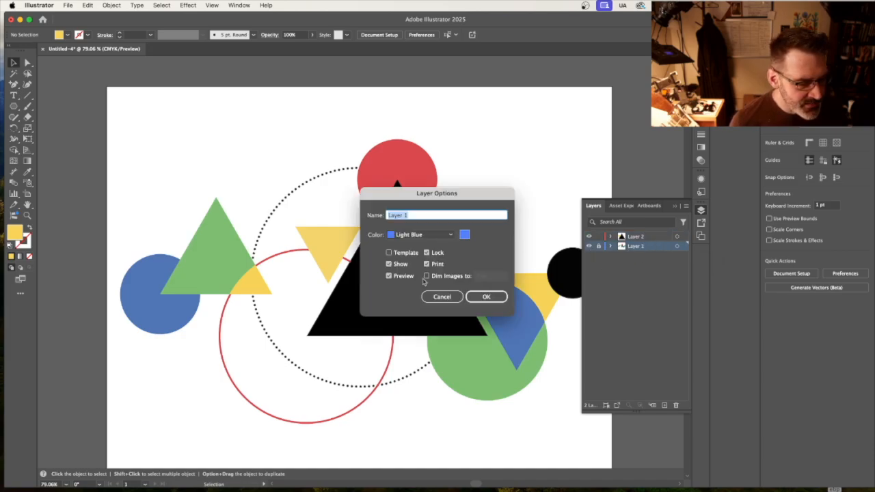
pyautogui.click(427, 276)
pyautogui.click(498, 297)
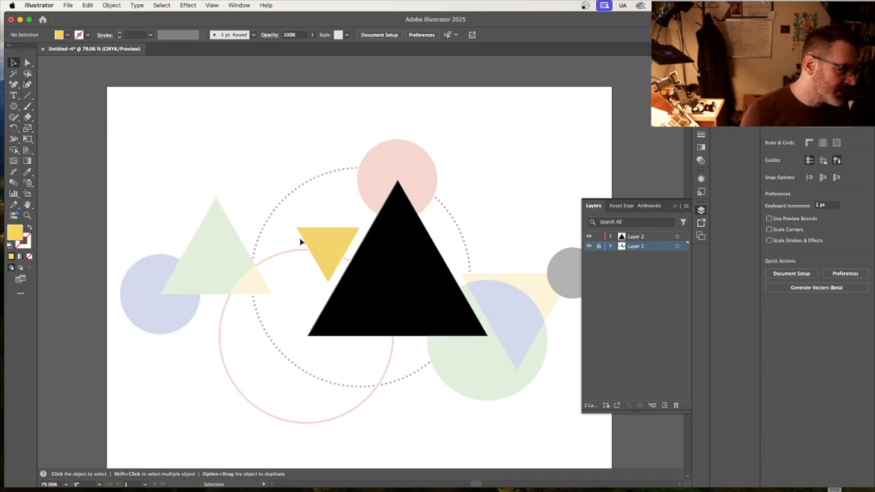
# Duplicate the black triangle, move the copy over the green template triangle and swap its fill and stroke to leave a black outline.
pyautogui.click(382, 309)
pyautogui.press('super+c')
pyautogui.press('super+v')
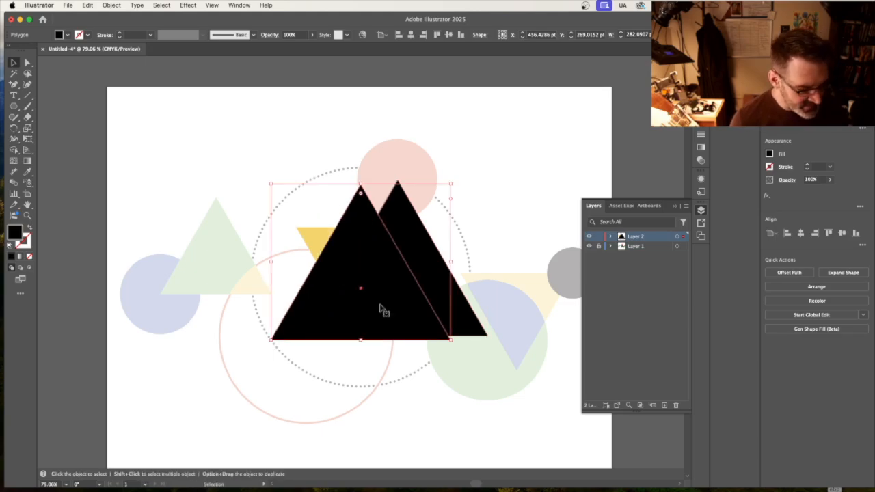
pyautogui.moveTo(403, 279); pyautogui.dragTo(286, 268)
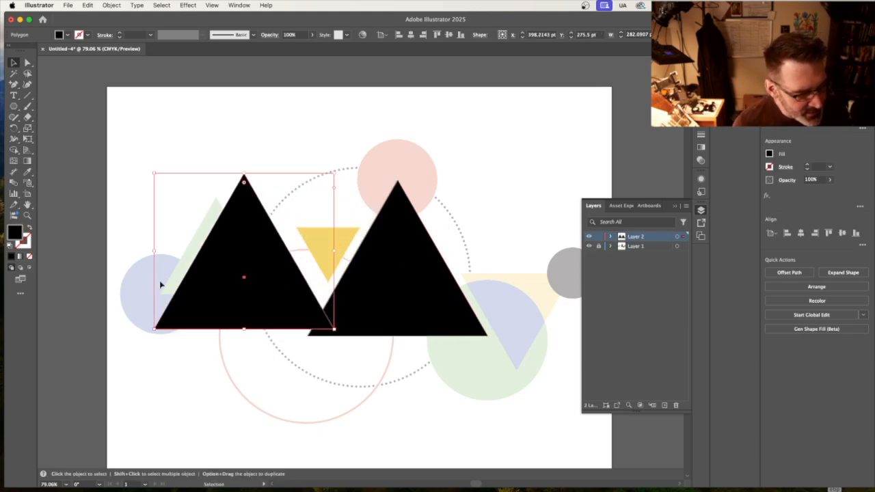
pyautogui.click(29, 231)
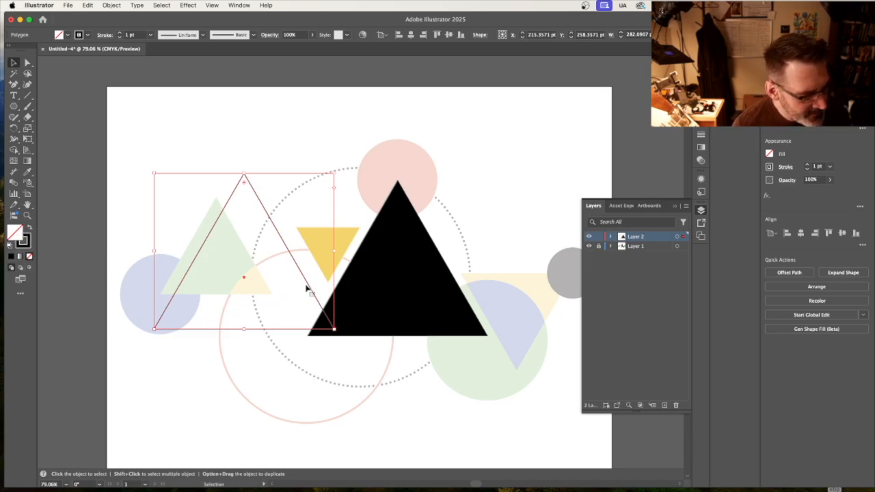
# Align the outline's apex with the green template triangle and scale it to match at about 176 pt wide.
pyautogui.moveTo(309, 289)
pyautogui.mouseDown()
pyautogui.moveTo(291, 257)
pyautogui.moveTo(282, 313)
pyautogui.mouseUp()
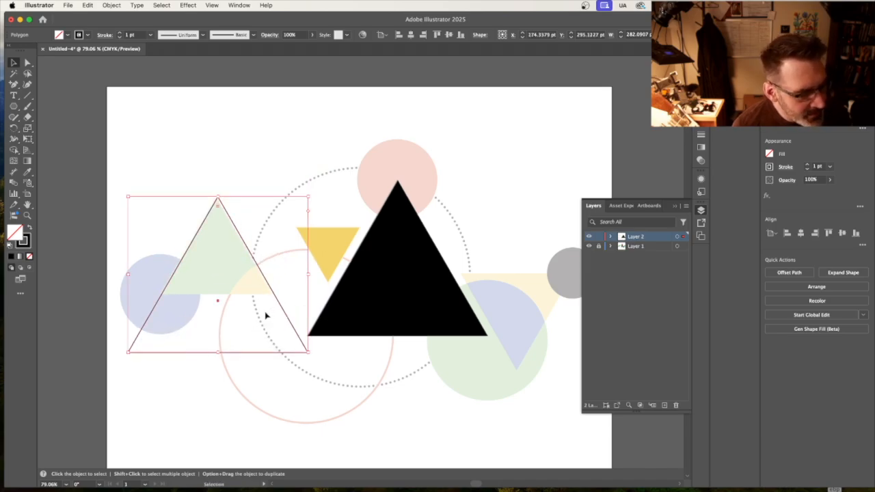
pyautogui.press('Left')
pyautogui.press('Left')
pyautogui.press('Left')
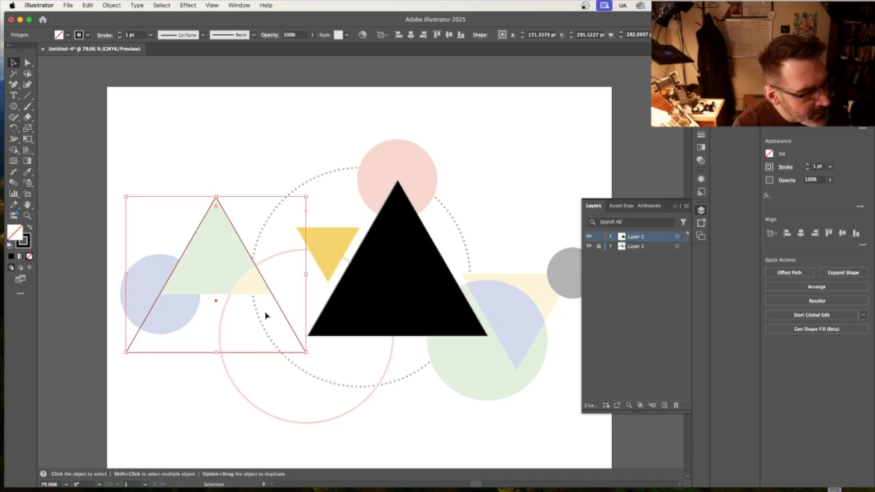
pyautogui.moveTo(216, 352); pyautogui.dragTo(215, 295)
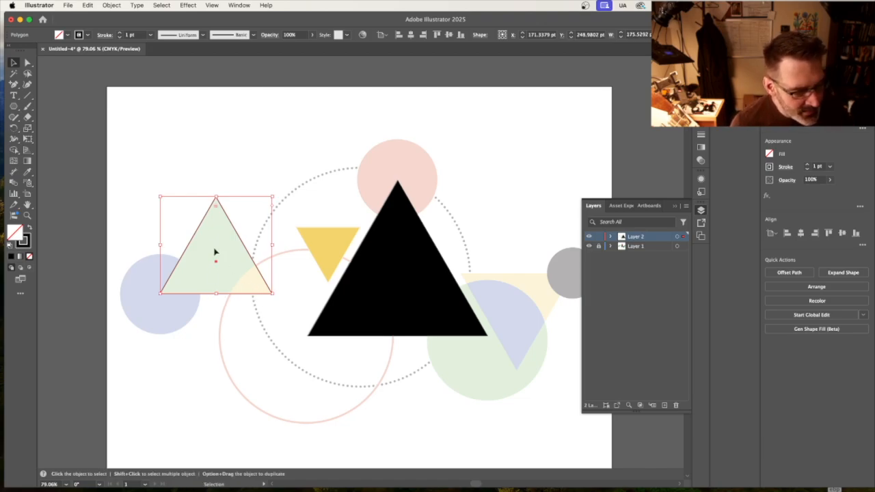
# Turn off Layer 1's image dimming and fill the outlined triangle with the template's green using the Eyedropper.
pyautogui.doubleClick(650, 246)
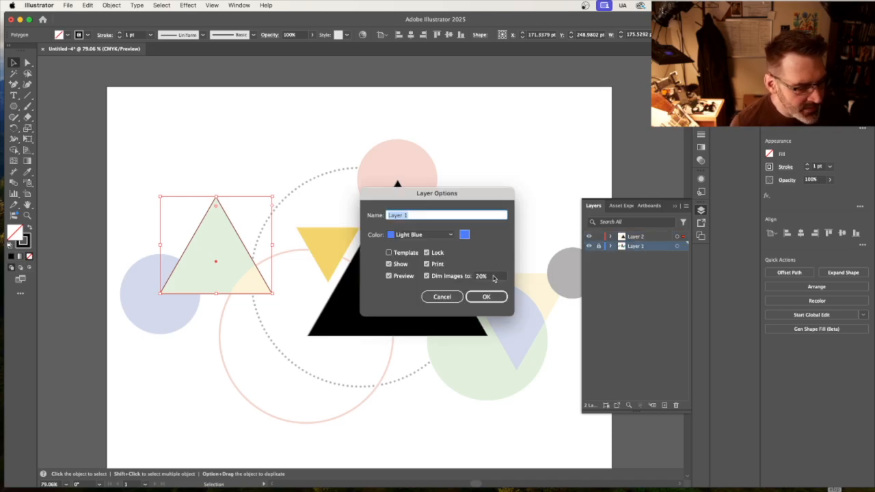
pyautogui.click(426, 275)
pyautogui.click(487, 297)
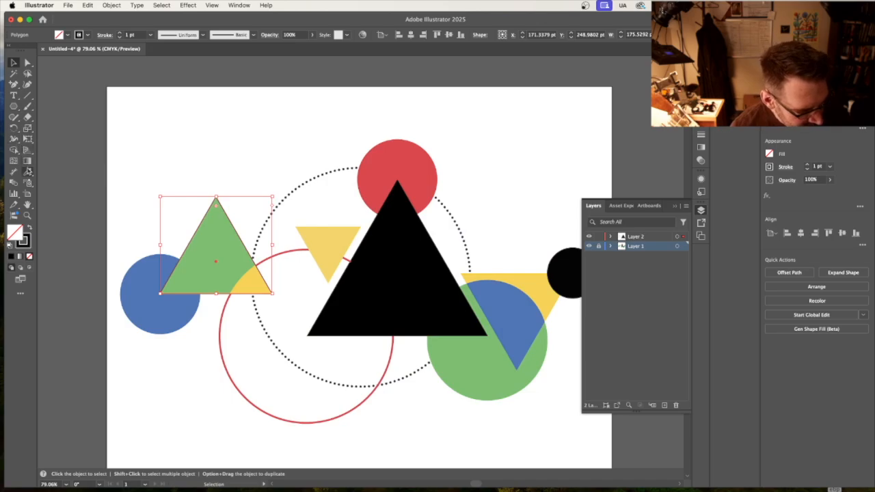
pyautogui.click(28, 172)
pyautogui.click(217, 220)
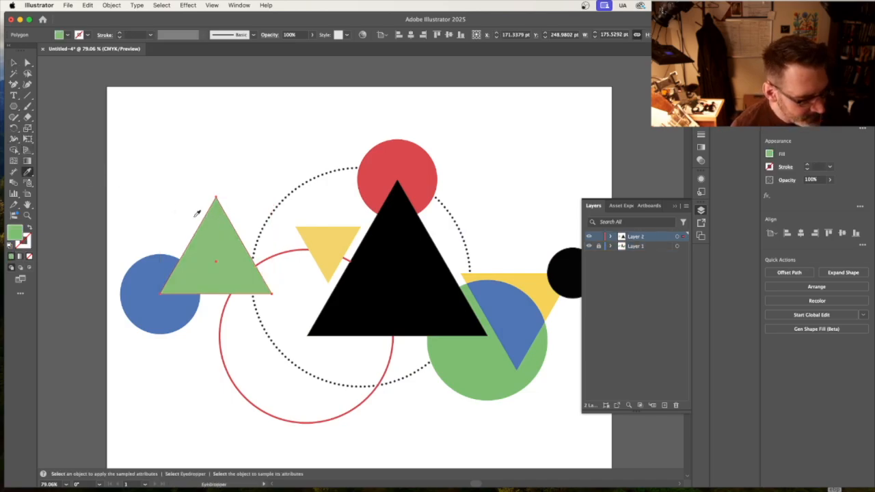
pyautogui.press('v')
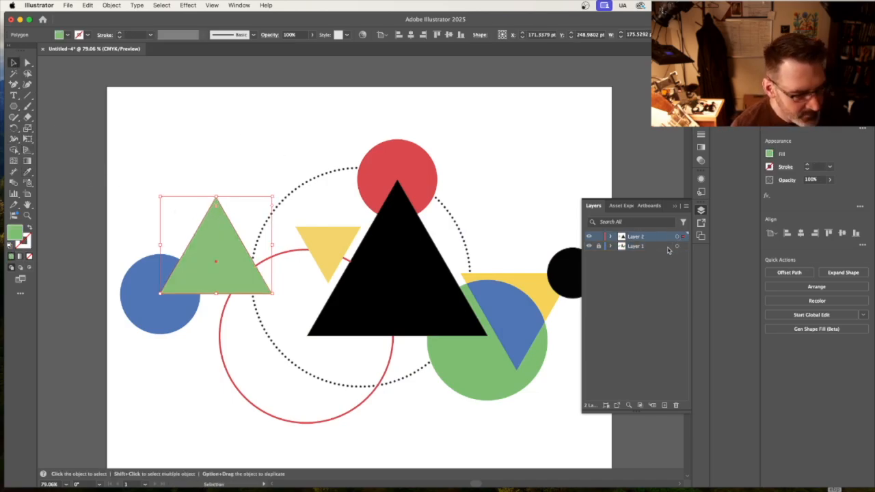
# Dim the images on Layer 1 again so the template is ready for further tracing.
pyautogui.doubleClick(668, 247)
pyautogui.click(427, 276)
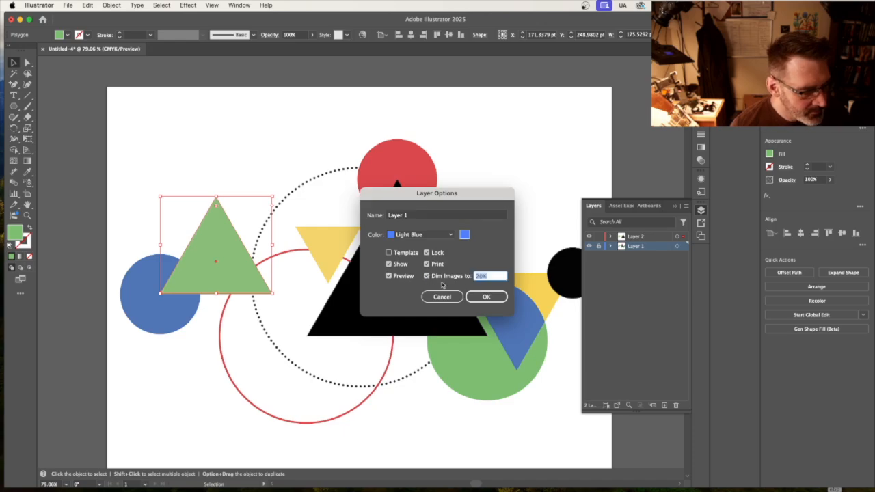
pyautogui.click(495, 296)
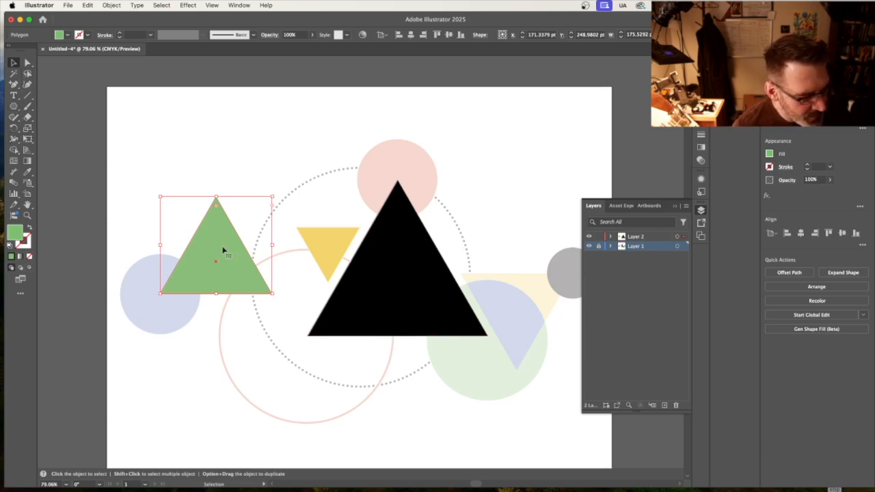
# Duplicate the small yellow triangle, make the copy a yellow outline, and place it at the large yellow template triangle's upper-left corner.
pyautogui.click(338, 254)
pyautogui.press('a')
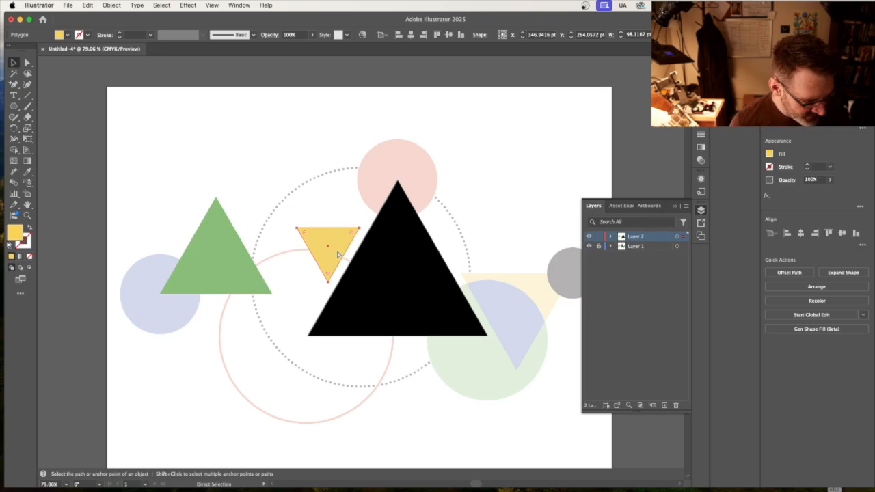
pyautogui.press('super+v')
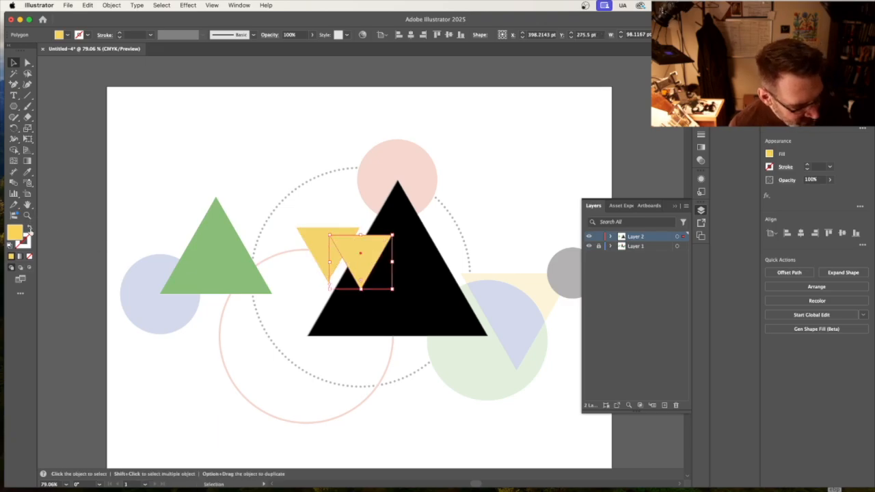
pyautogui.click(29, 229)
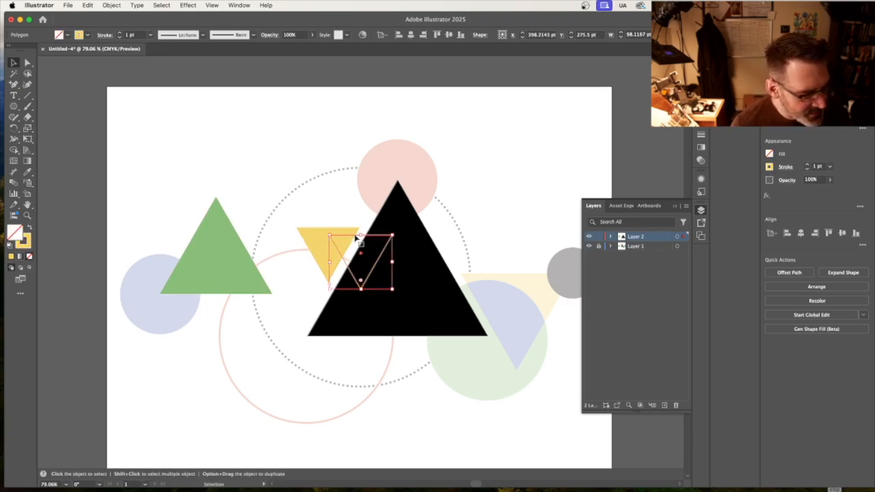
pyautogui.moveTo(359, 243); pyautogui.dragTo(488, 276)
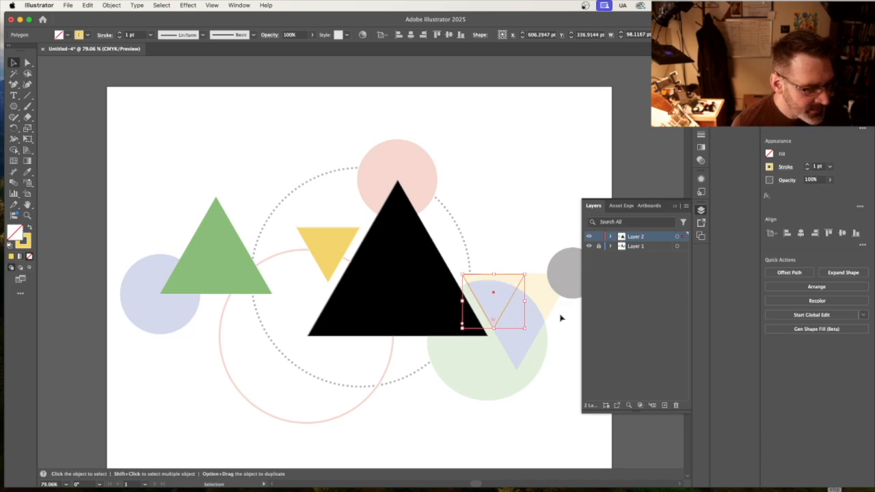
# Scale the yellow outline to the large template triangle at about 173 pt wide and fill it with the small triangle's yellow.
pyautogui.click(676, 206)
pyautogui.moveTo(526, 329); pyautogui.dragTo(587, 373)
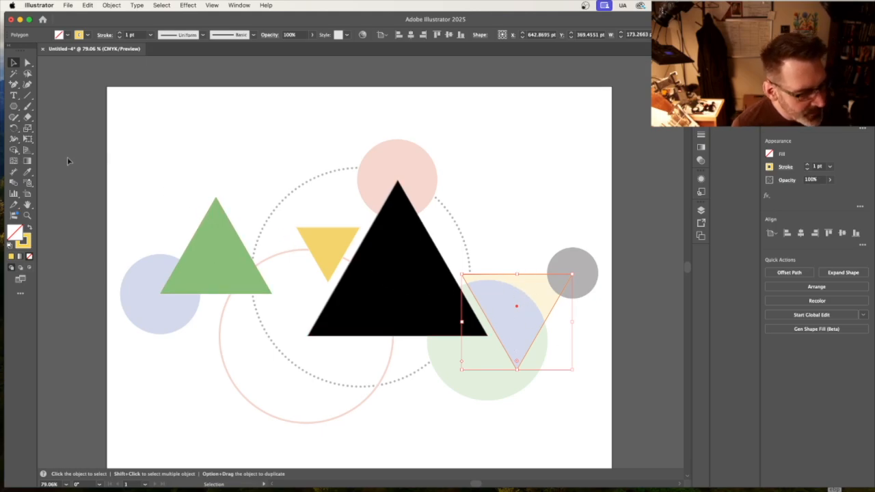
pyautogui.click(28, 172)
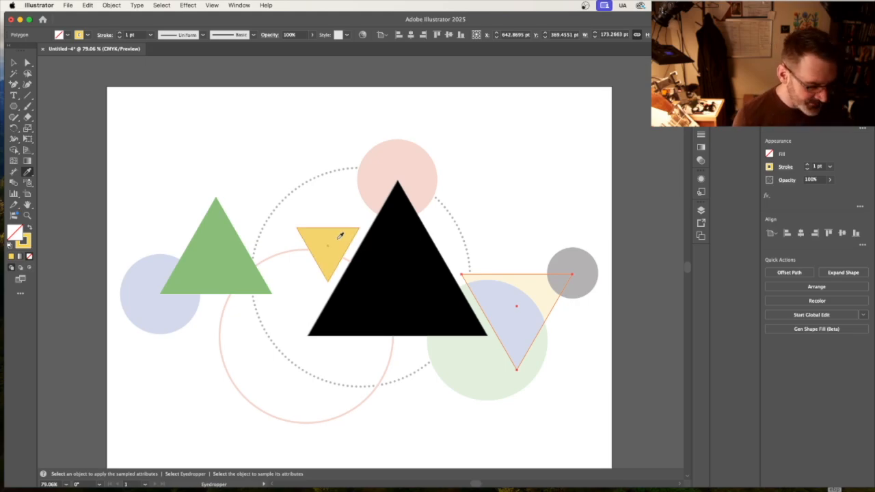
pyautogui.click(340, 236)
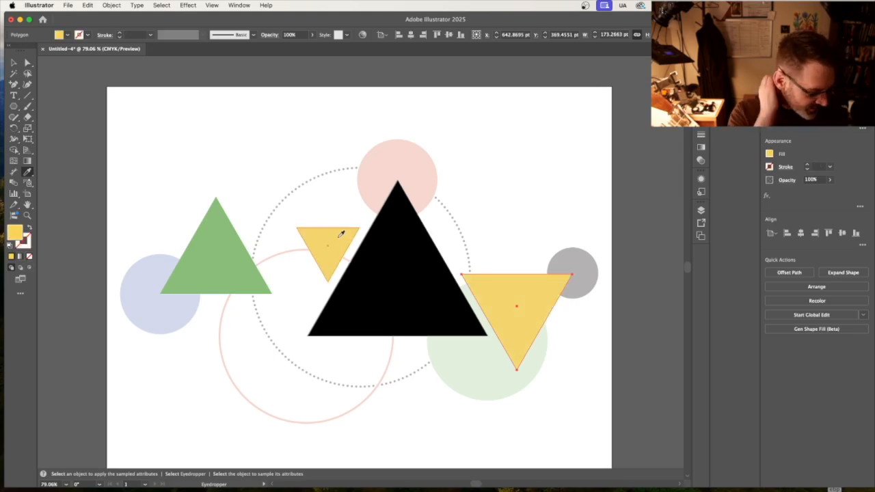
# Draw a circle about 126 pt across over the red template circle and swap its fill and stroke to leave a yellow outline.
pyautogui.click(15, 106)
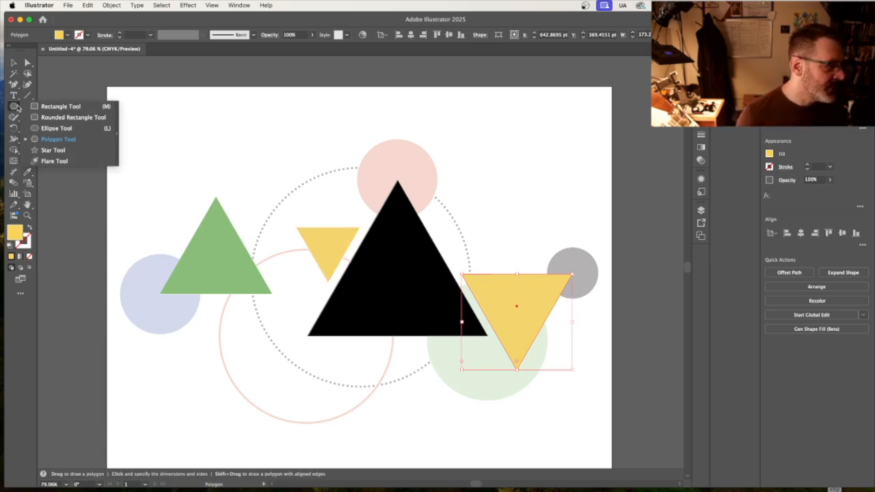
pyautogui.click(56, 128)
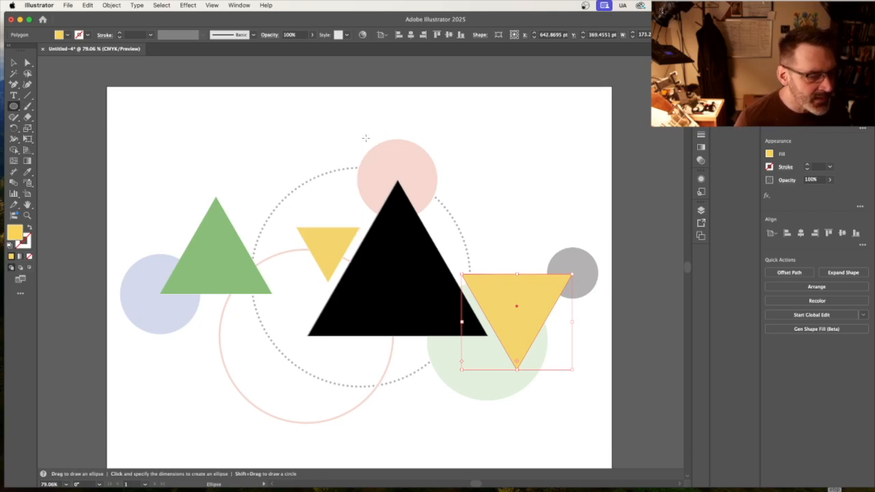
pyautogui.moveTo(357, 137); pyautogui.dragTo(438, 203)
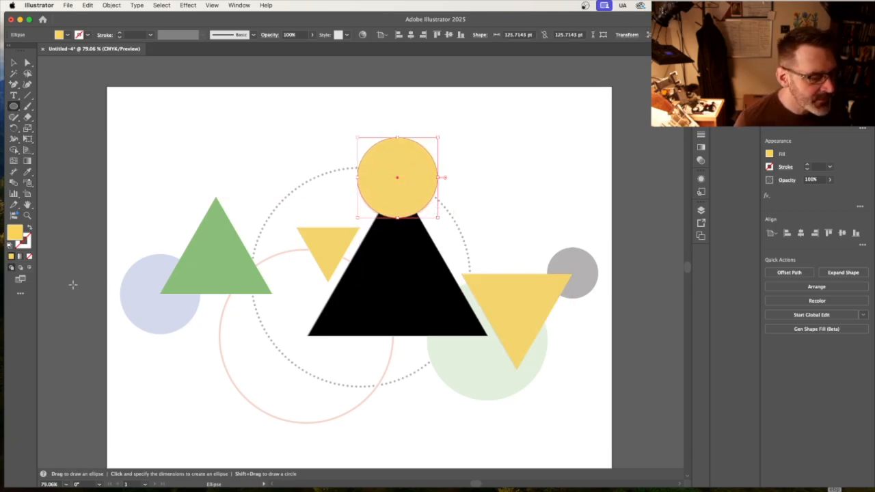
pyautogui.click(29, 228)
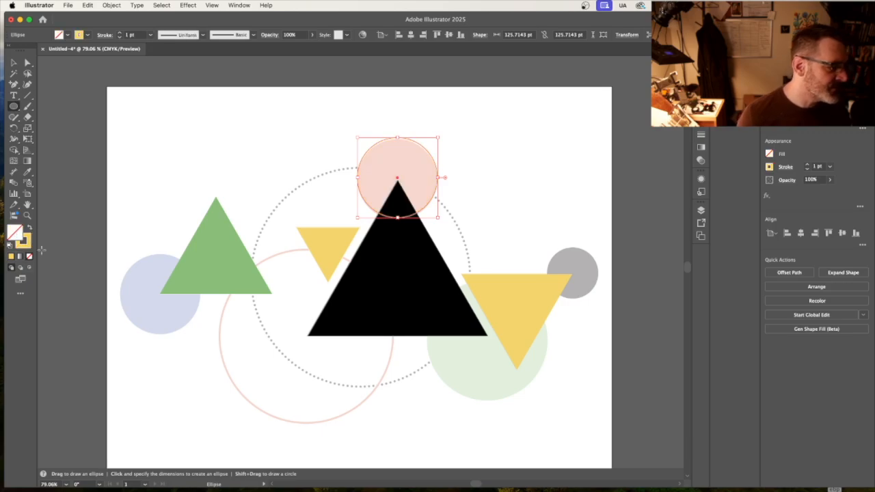
# Nudge the yellow-outlined circle down 2 pt to line it up with the red template circle.
pyautogui.click(13, 62)
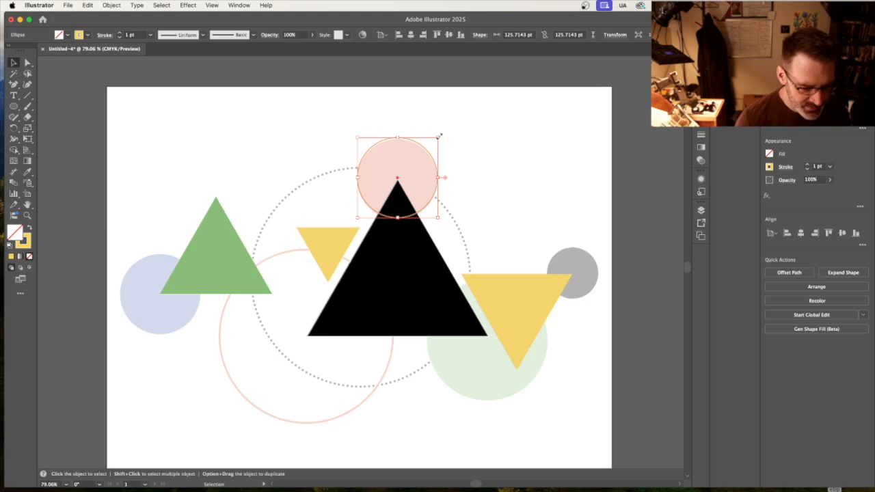
pyautogui.press('Down')
pyautogui.press('Down')
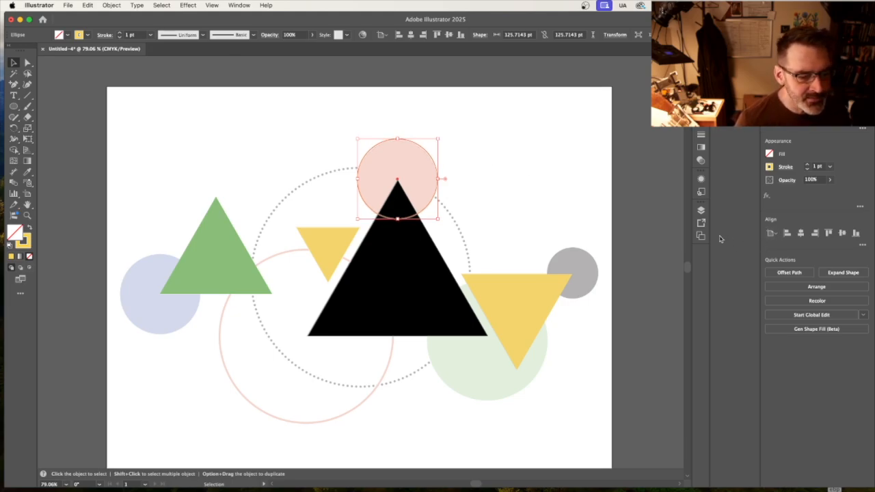
# Turn off image dimming on Layer 1 and fill the outlined circle with the template circle's red using the Eyedropper.
pyautogui.click(700, 210)
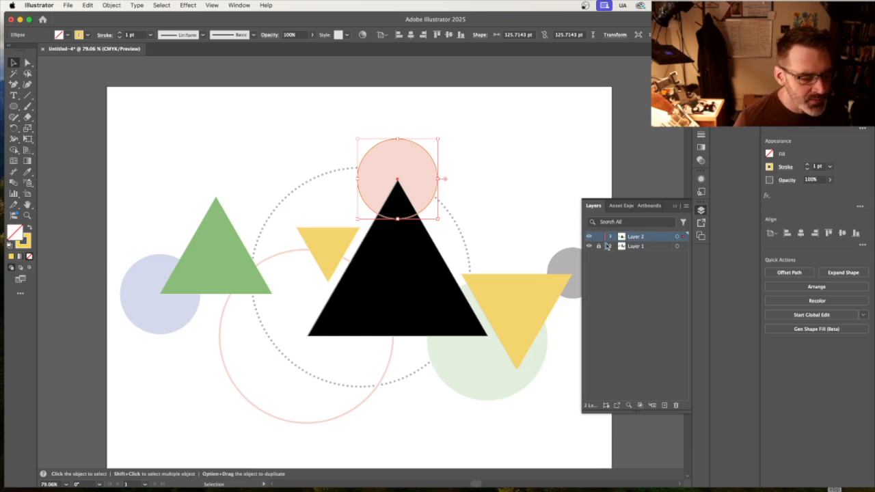
pyautogui.doubleClick(648, 248)
pyautogui.click(427, 276)
pyautogui.click(428, 276)
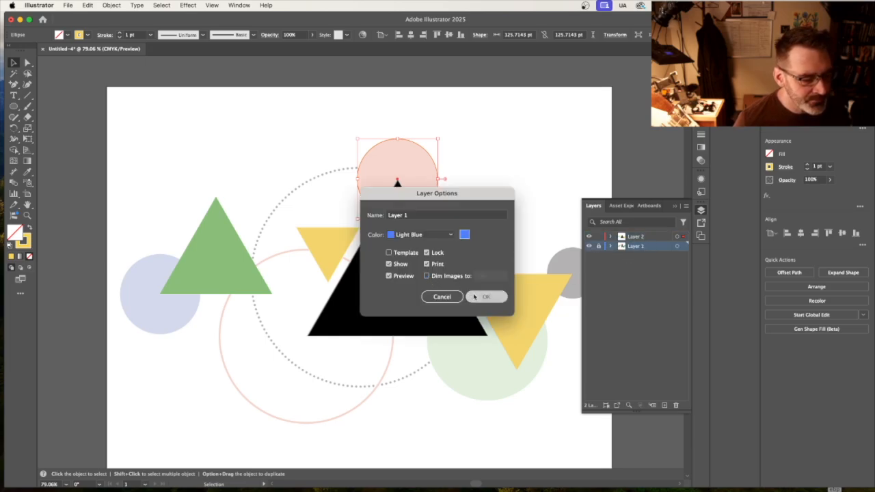
pyautogui.click(486, 296)
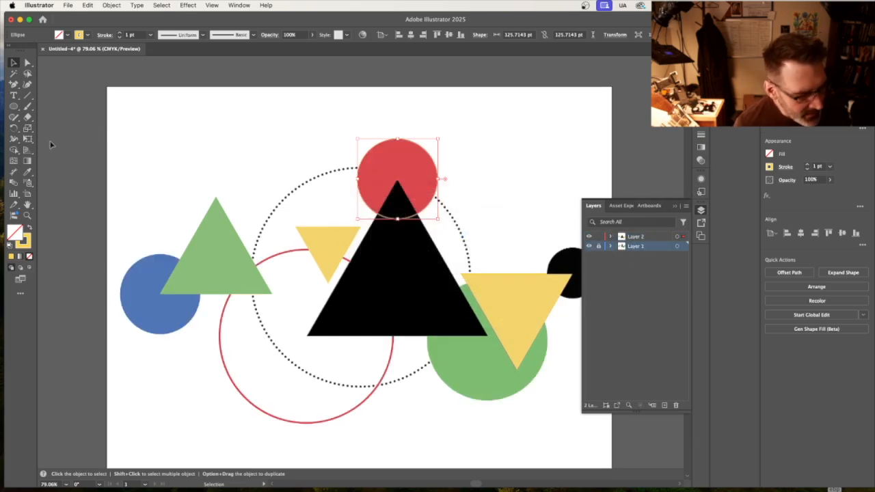
pyautogui.click(27, 172)
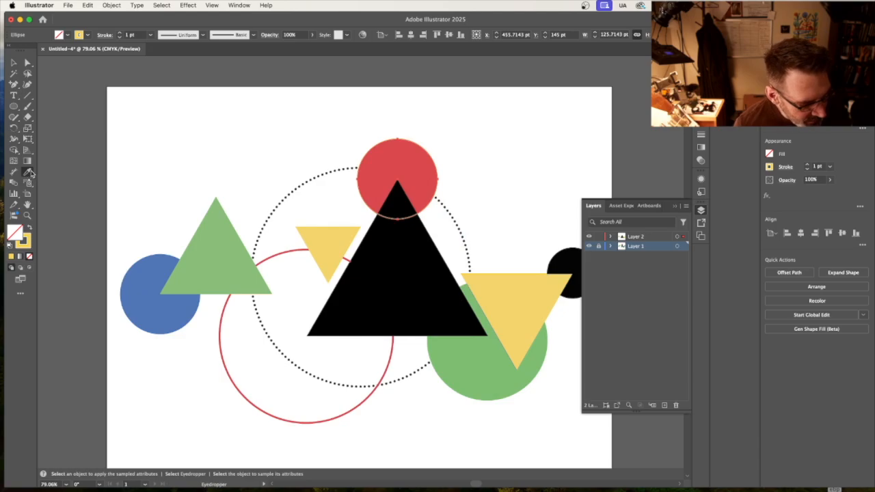
pyautogui.click(375, 168)
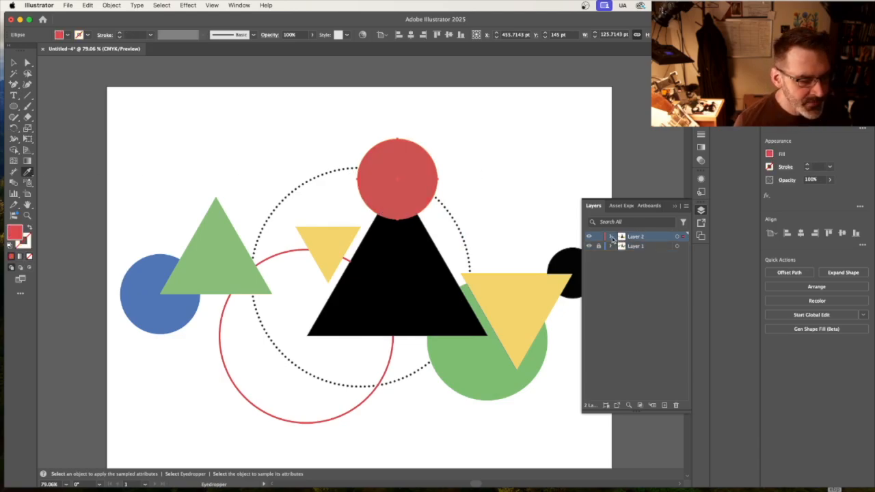
# Expand Layer 2 and move the red circle beneath the large black triangle in its stacking order.
pyautogui.click(610, 238)
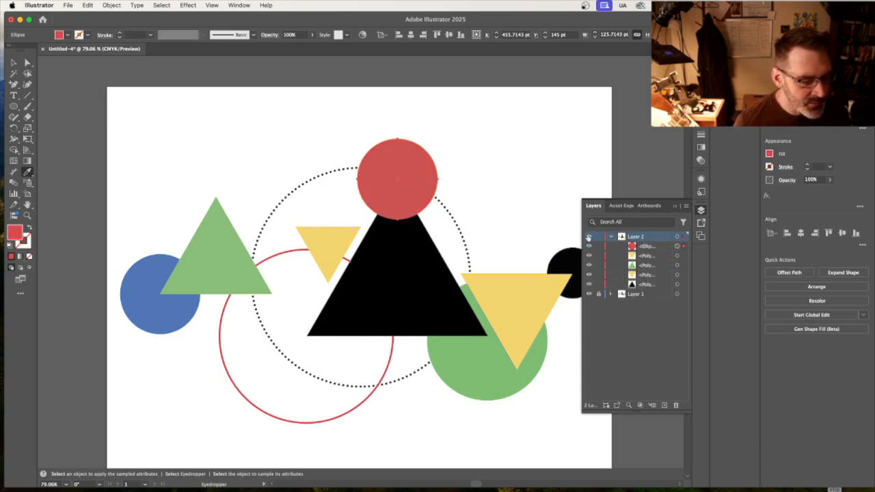
pyautogui.click(589, 237)
pyautogui.click(590, 237)
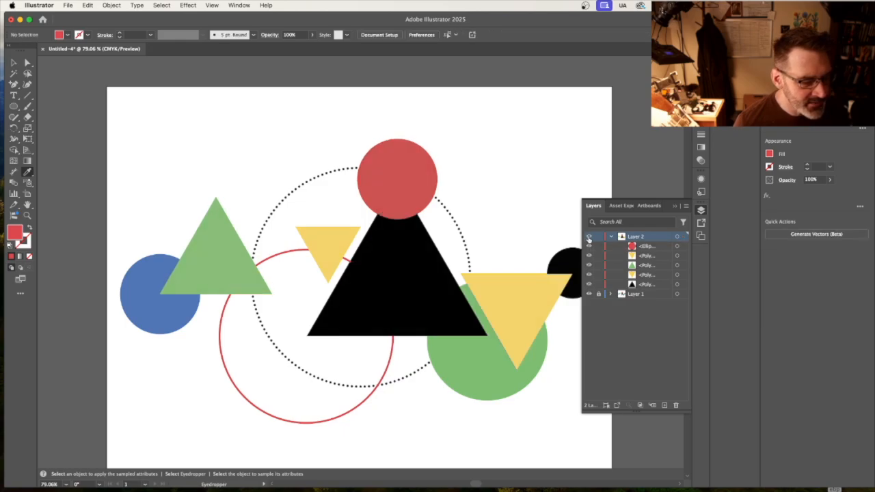
pyautogui.click(660, 246)
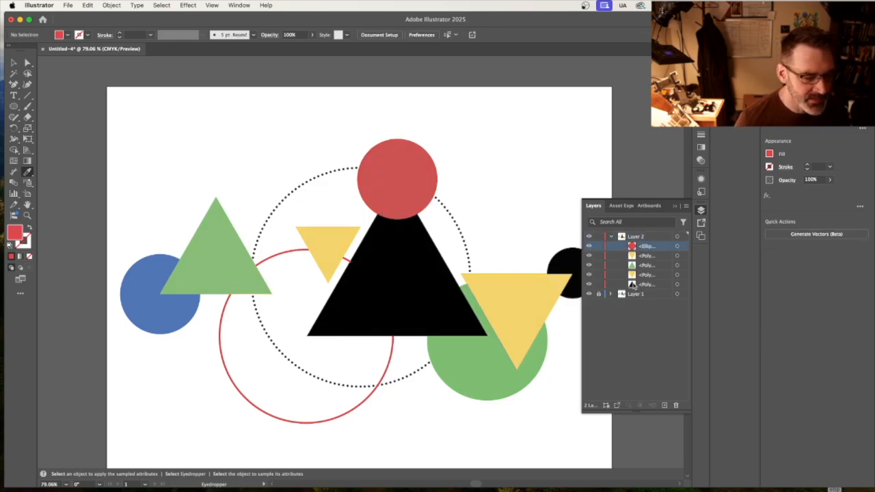
pyautogui.moveTo(649, 248); pyautogui.dragTo(645, 288)
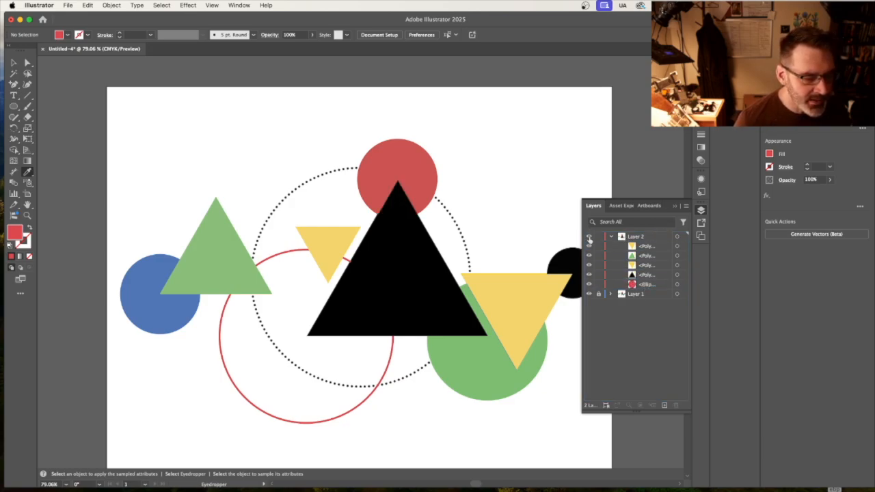
# Hide and reshow Layer 1 to check the traced shapes without the template.
pyautogui.click(589, 294)
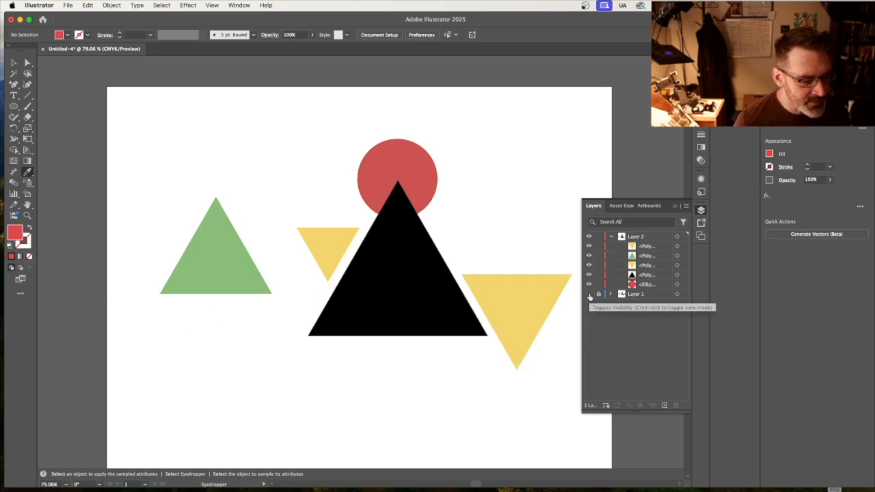
pyautogui.click(589, 294)
pyautogui.click(589, 237)
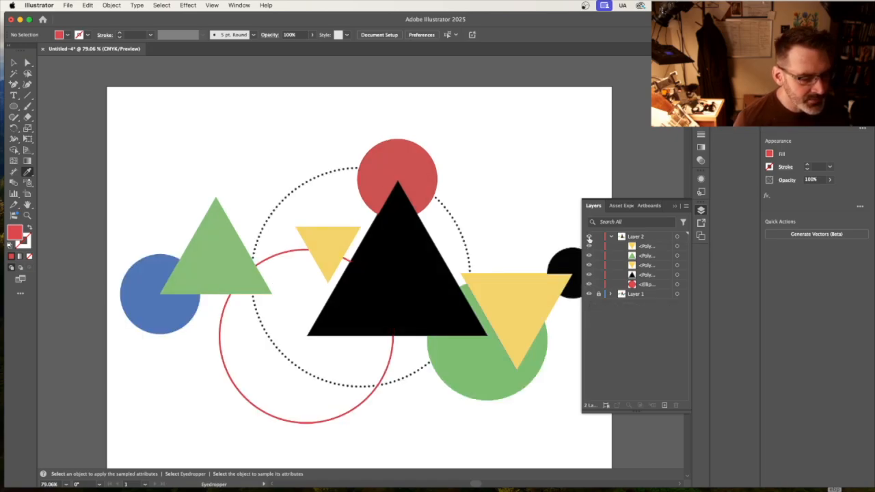
pyautogui.click(676, 207)
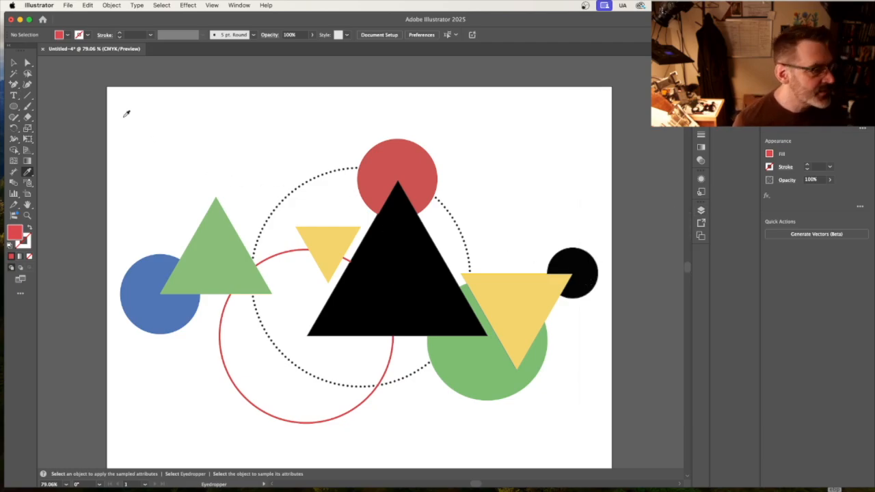
# Duplicate the red circle and swap the copy's fill and stroke to leave a red outline.
pyautogui.click(13, 62)
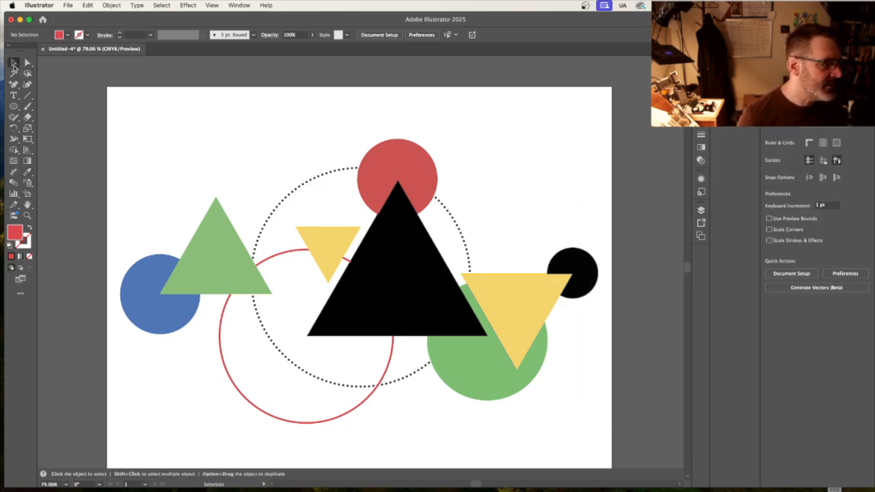
pyautogui.click(428, 176)
pyautogui.press('super+c')
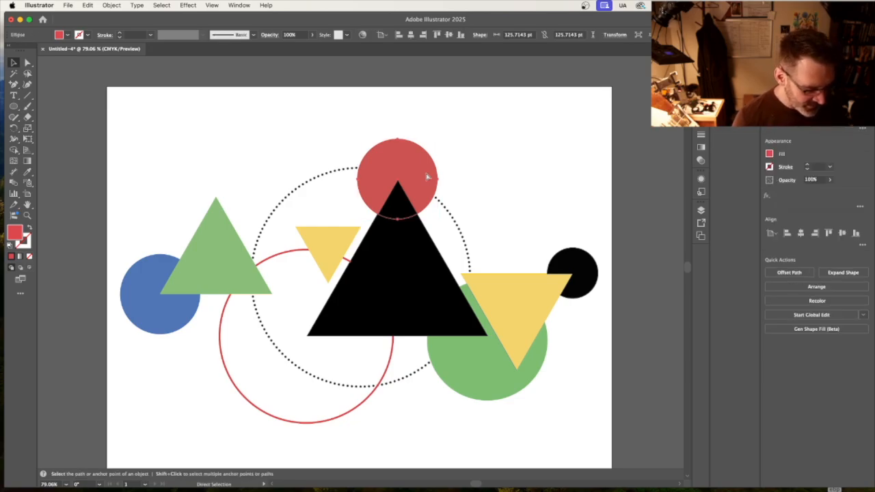
pyautogui.press('super+v')
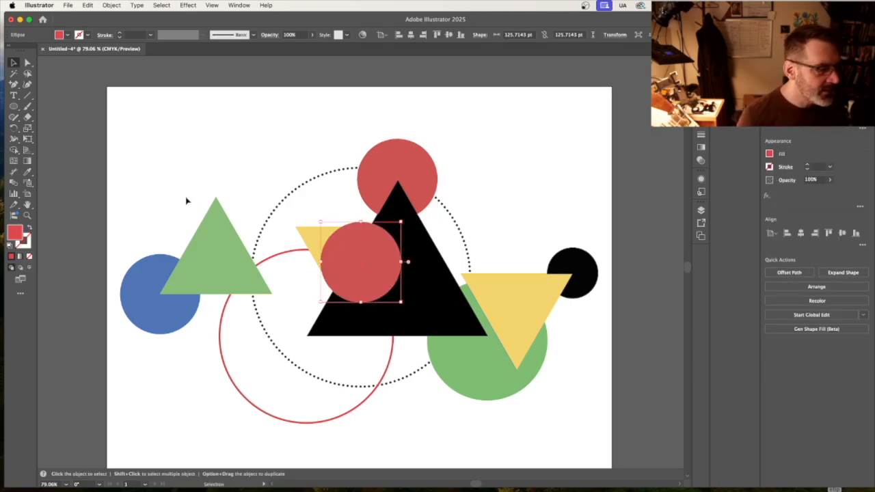
pyautogui.click(29, 228)
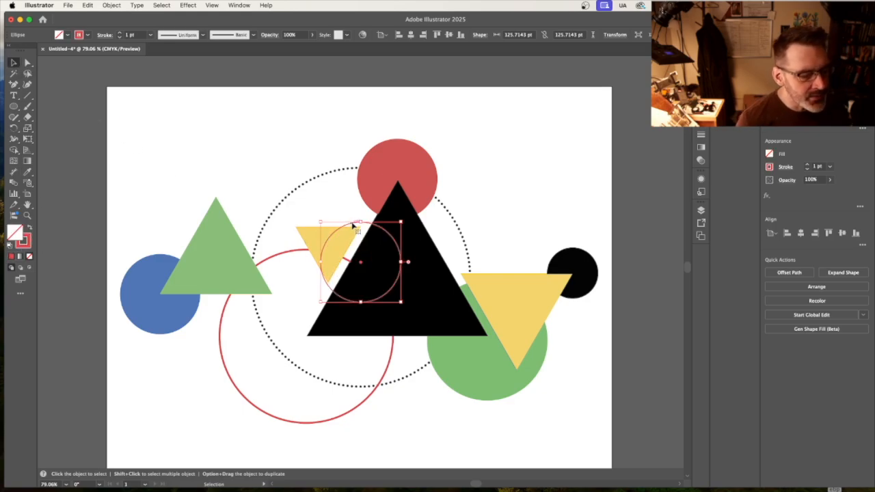
# Place the red outline over the small black template circle and scale it to about 80 pt across.
pyautogui.moveTo(356, 227); pyautogui.dragTo(602, 244)
pyautogui.moveTo(532, 314); pyautogui.dragTo(548, 299)
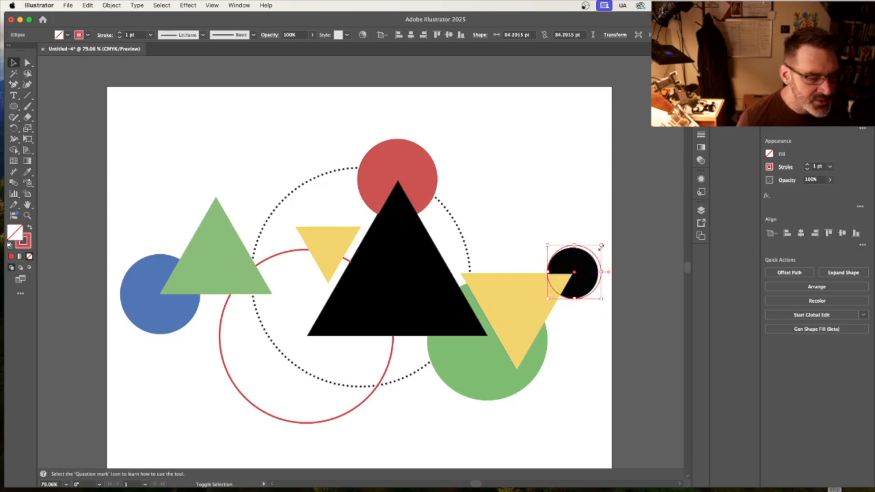
pyautogui.moveTo(601, 246); pyautogui.dragTo(599, 247)
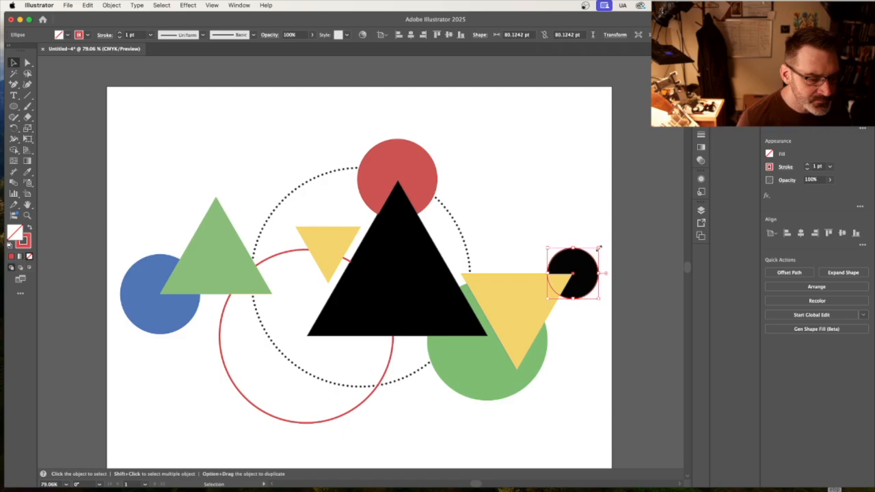
# Fill the small circle with the large triangle's black, move it to the bottom of Layer 2's stacking order, and deselect it.
pyautogui.click(27, 173)
pyautogui.click(401, 251)
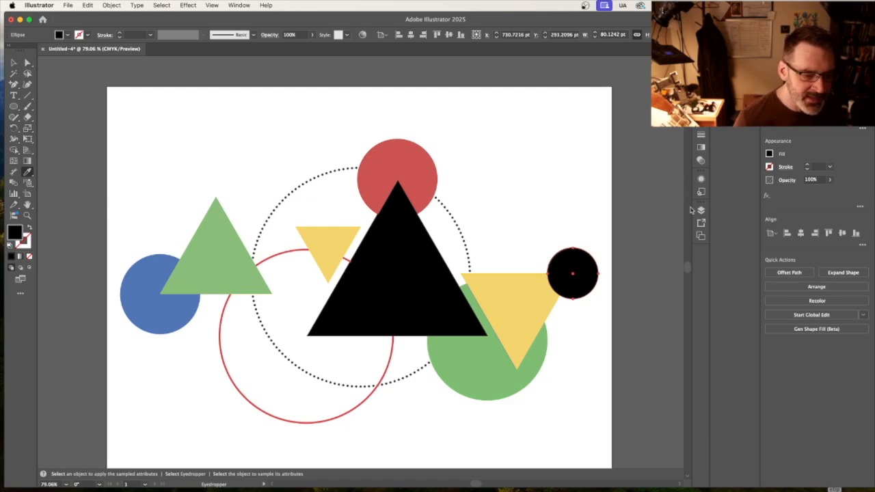
pyautogui.click(701, 211)
pyautogui.moveTo(651, 250); pyautogui.dragTo(642, 301)
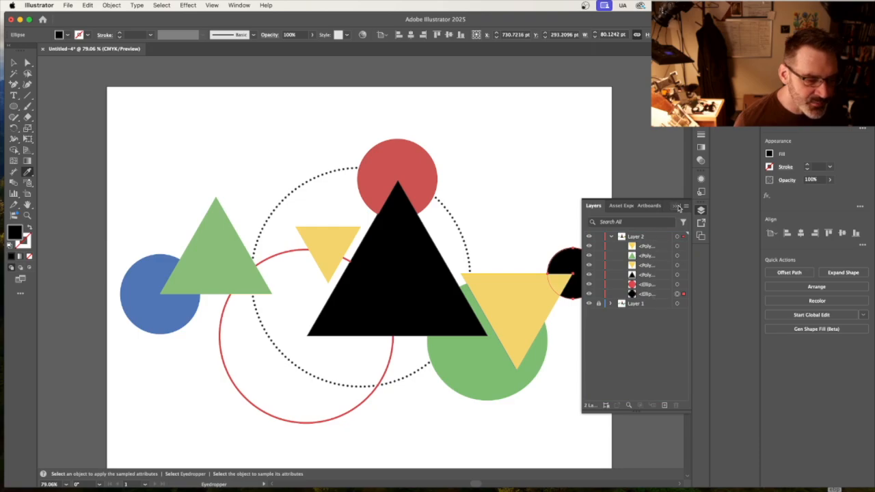
pyautogui.click(676, 207)
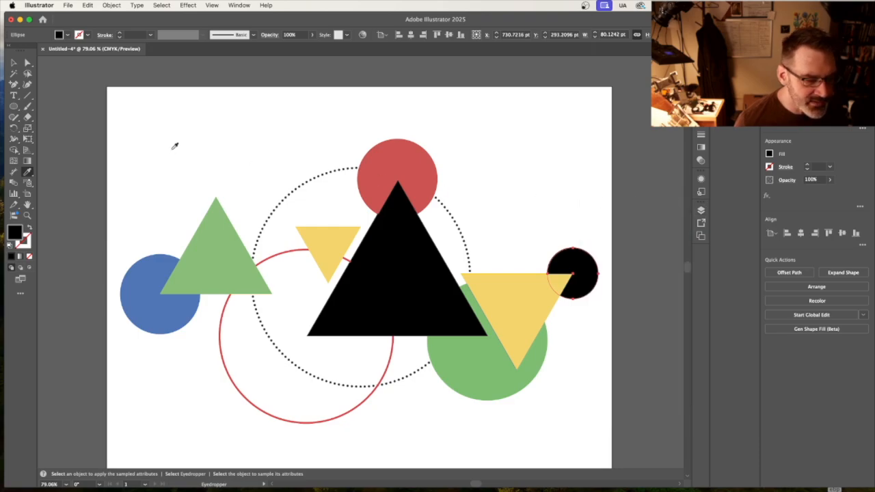
pyautogui.click(13, 64)
pyautogui.click(559, 151)
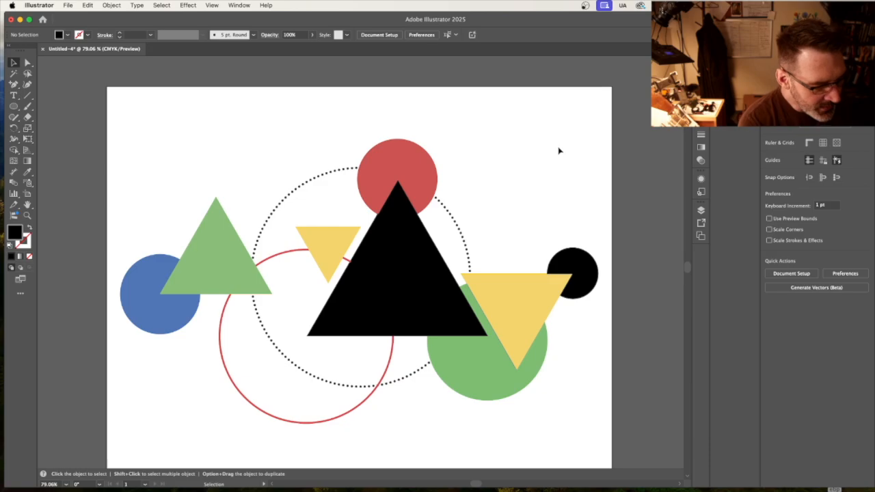
# Duplicate the small black circle, center the copy on the blue template circle, and swap its fill and stroke to leave a black outline.
pyautogui.click(588, 257)
pyautogui.press('a')
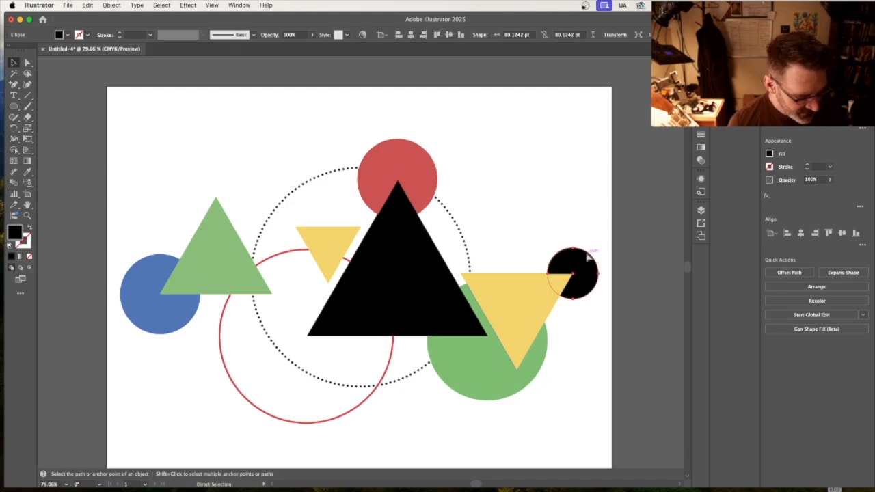
pyautogui.press('v')
pyautogui.press('super+v')
pyautogui.moveTo(365, 259); pyautogui.dragTo(168, 292)
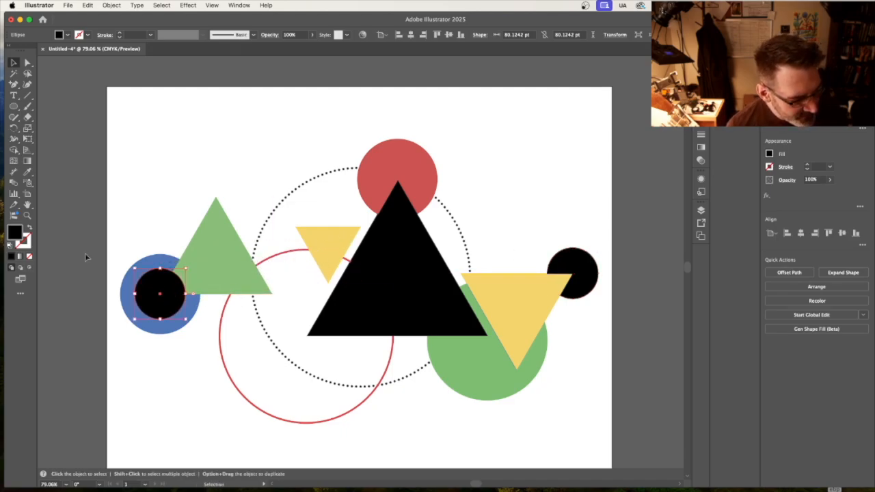
pyautogui.click(30, 229)
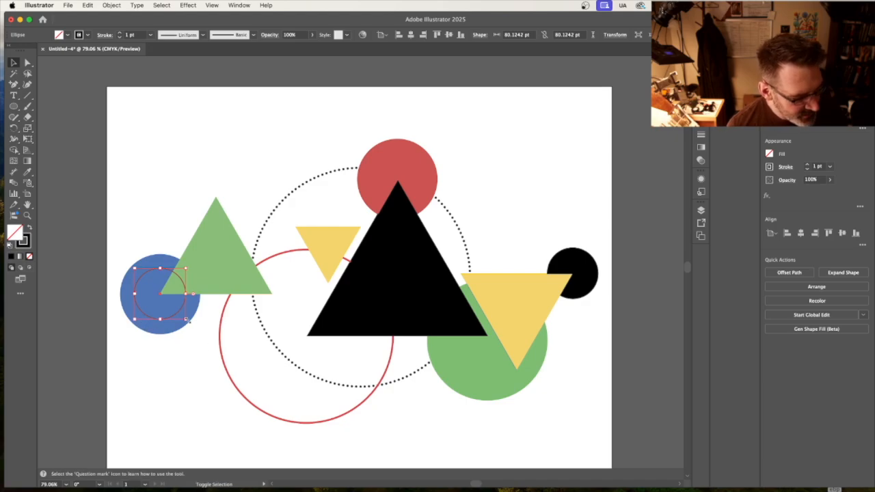
# Scale the outlined circle to the blue template circle at about 123 pt across and fill it with the template's blue.
pyautogui.moveTo(187, 319); pyautogui.dragTo(197, 330)
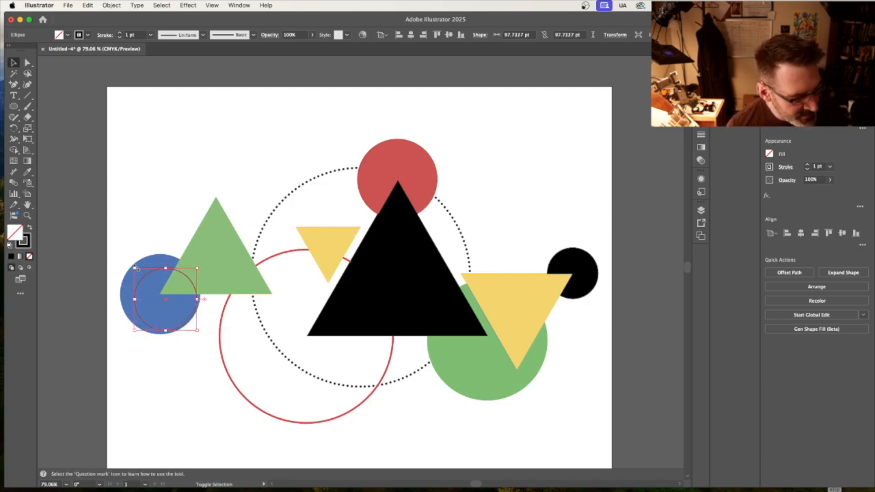
pyautogui.moveTo(136, 268); pyautogui.dragTo(121, 254)
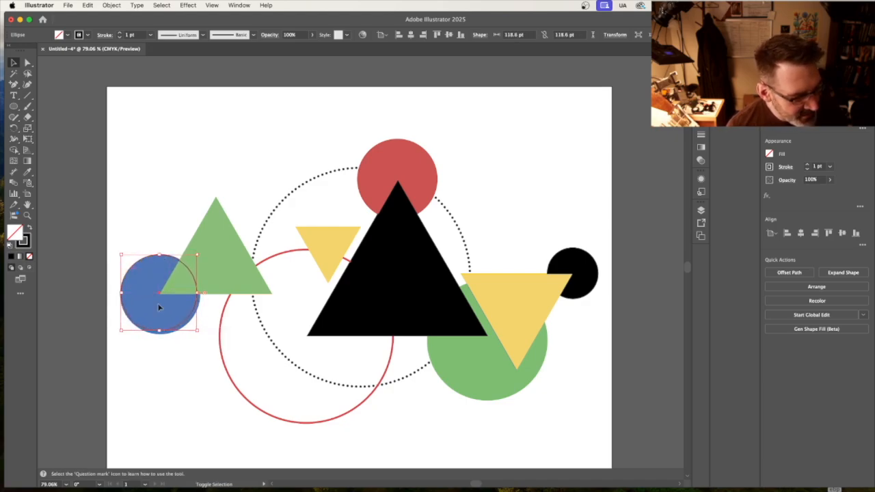
pyautogui.moveTo(199, 331); pyautogui.dragTo(202, 334)
pyautogui.click(28, 173)
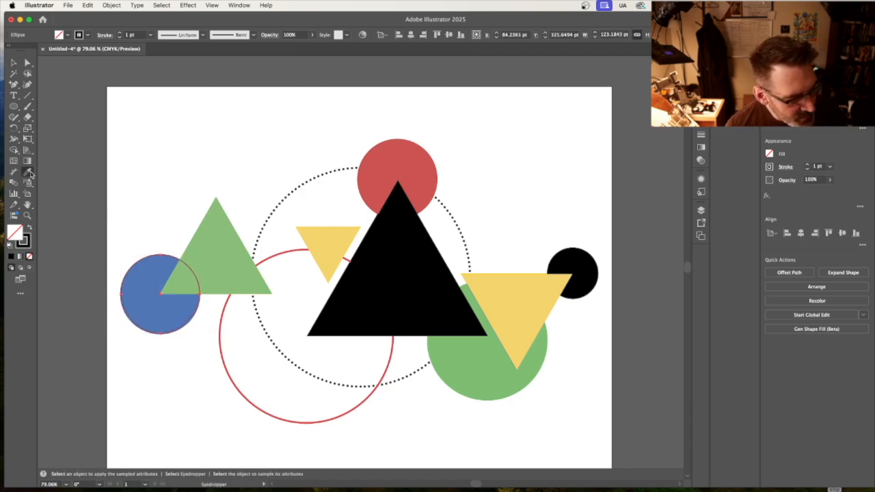
pyautogui.click(143, 286)
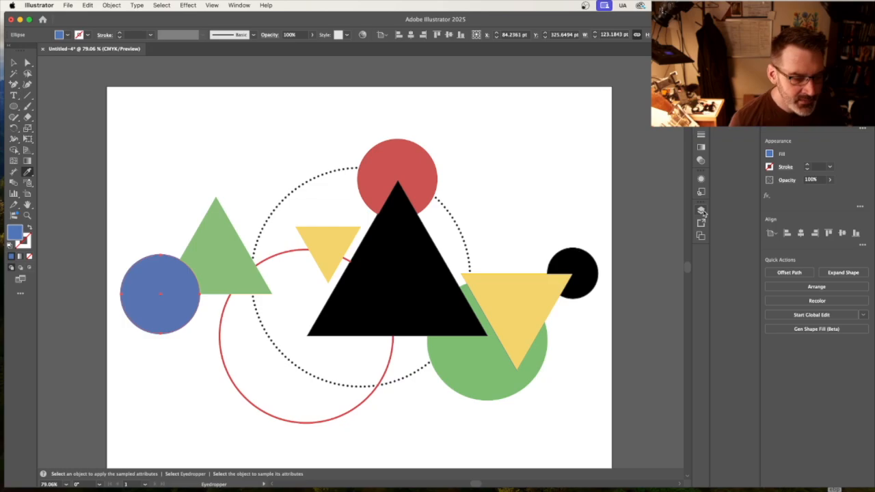
# Dim the images on Layer 1 to 20% for further tracing.
pyautogui.click(701, 211)
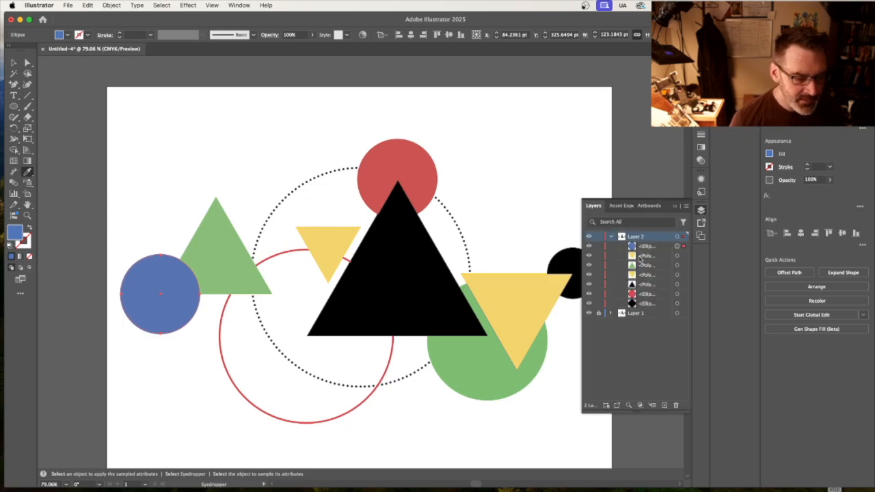
pyautogui.doubleClick(659, 316)
pyautogui.click(427, 275)
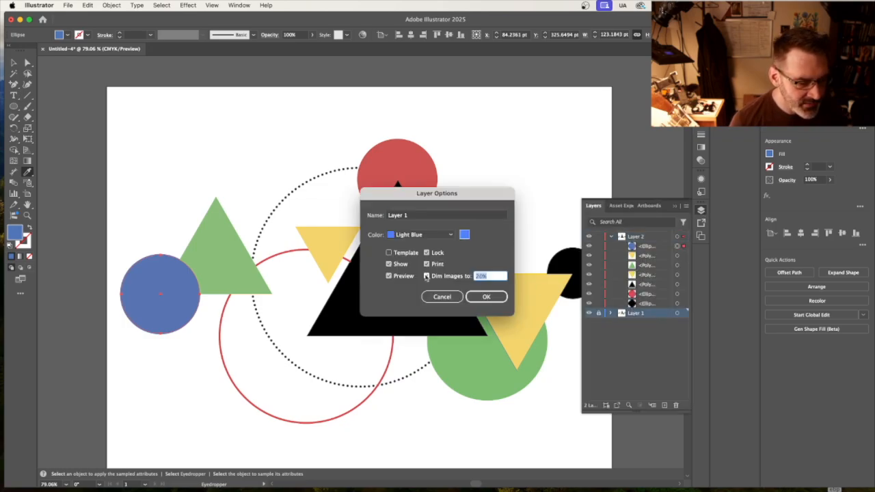
pyautogui.click(486, 297)
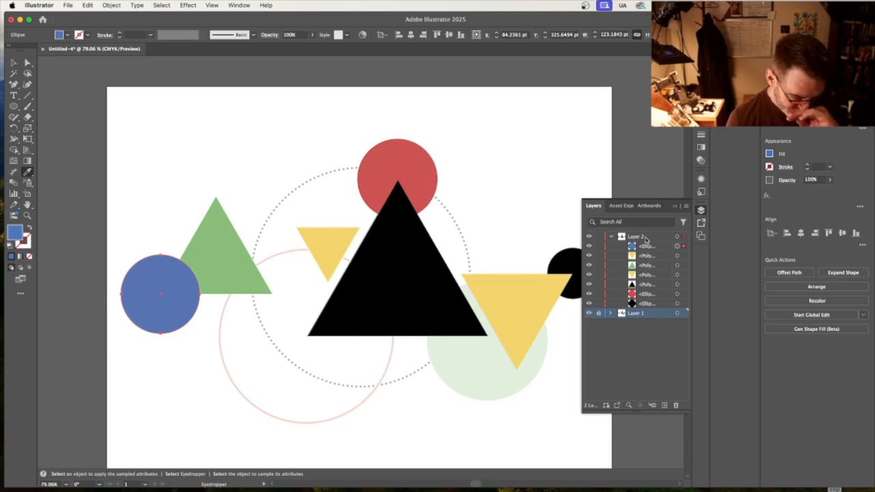
# Move the blue circle directly beneath the green triangle in Layer 2's stacking order and compare the overlap with the template.
pyautogui.click(656, 247)
pyautogui.click(589, 237)
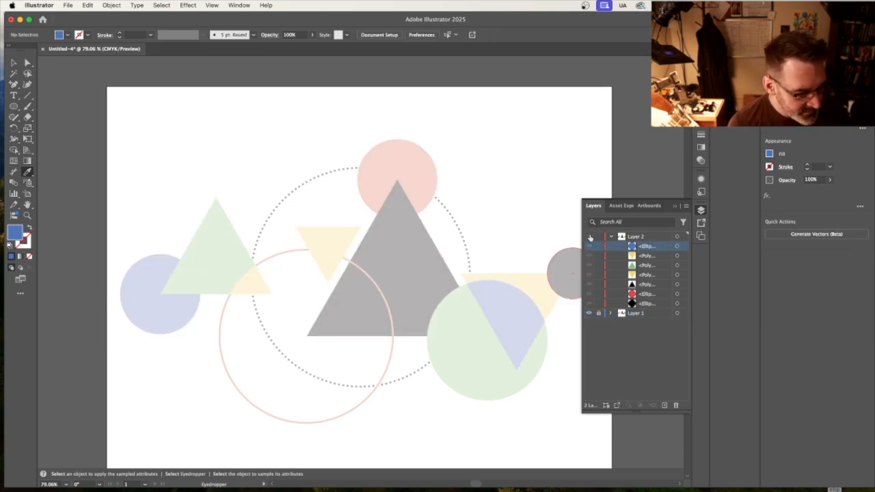
pyautogui.click(589, 237)
pyautogui.moveTo(651, 248); pyautogui.dragTo(653, 274)
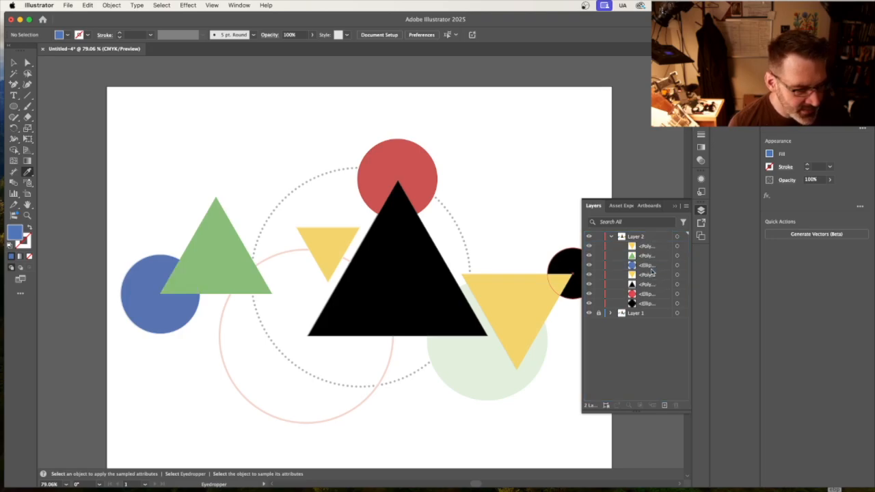
pyautogui.click(588, 237)
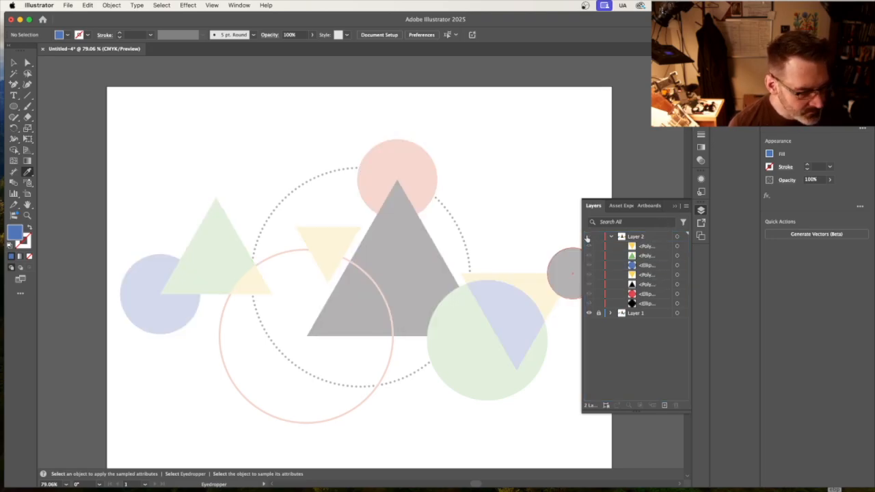
pyautogui.click(587, 238)
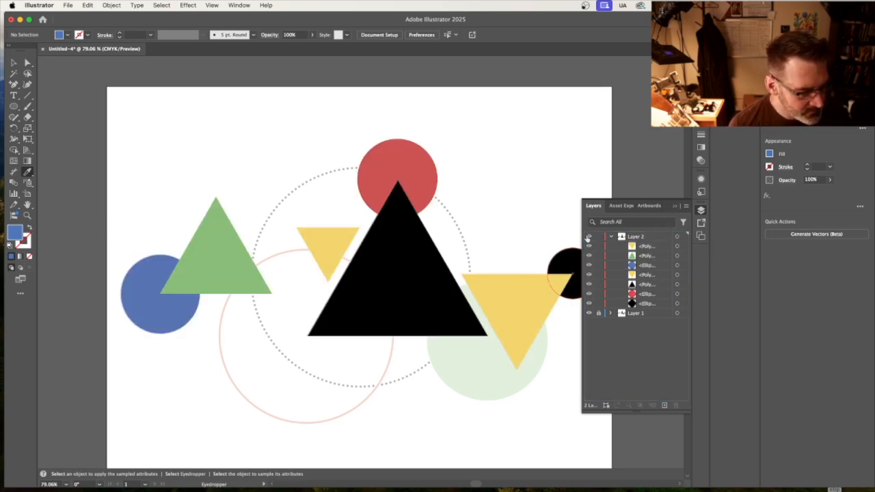
pyautogui.click(587, 238)
pyautogui.click(587, 237)
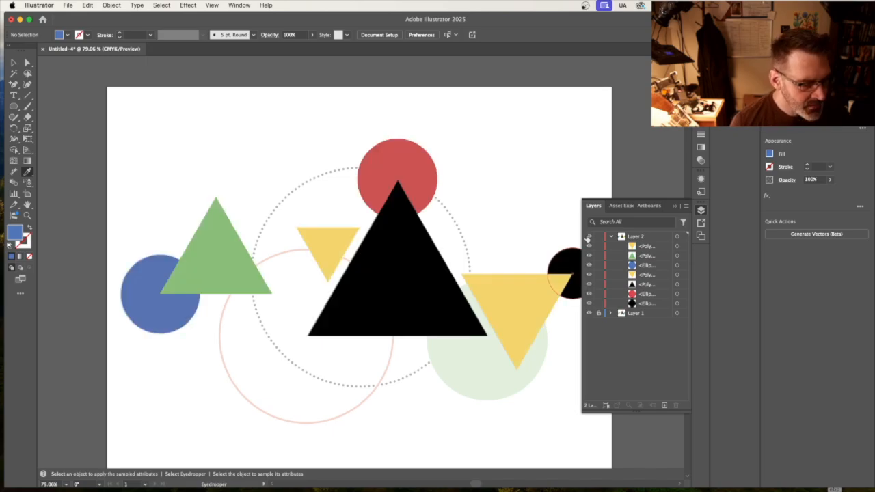
pyautogui.click(588, 238)
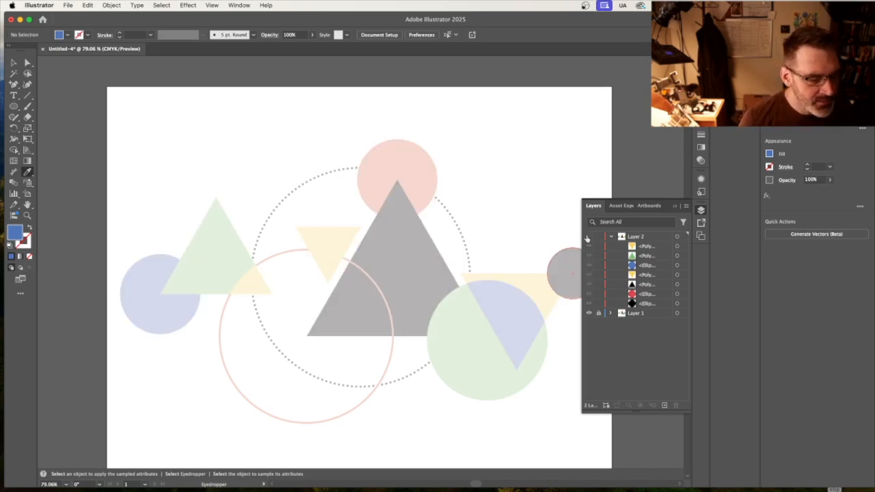
pyautogui.click(587, 238)
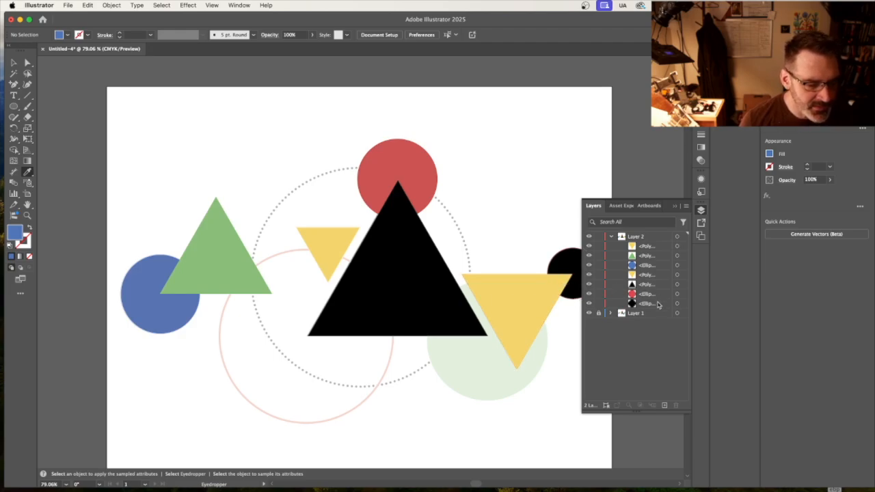
# Move the small black circle to the top of Layer 2's stacking order and check it against the template.
pyautogui.moveTo(658, 306); pyautogui.dragTo(653, 274)
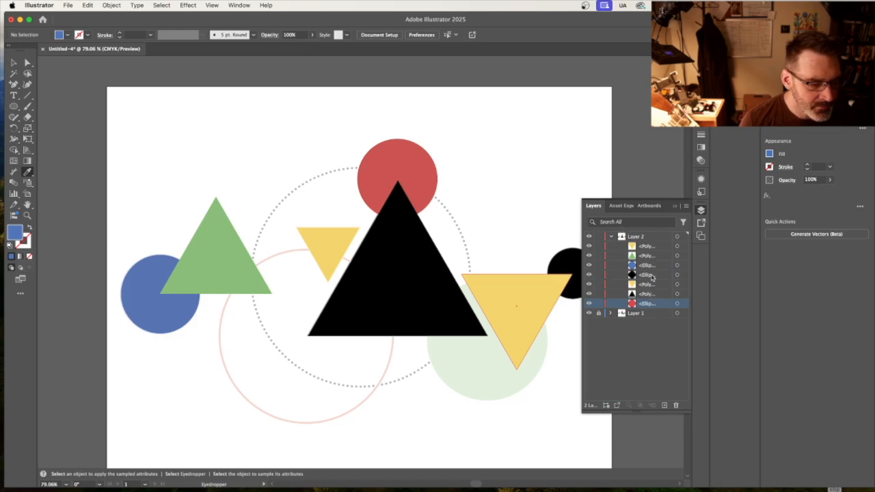
pyautogui.moveTo(652, 276); pyautogui.dragTo(647, 245)
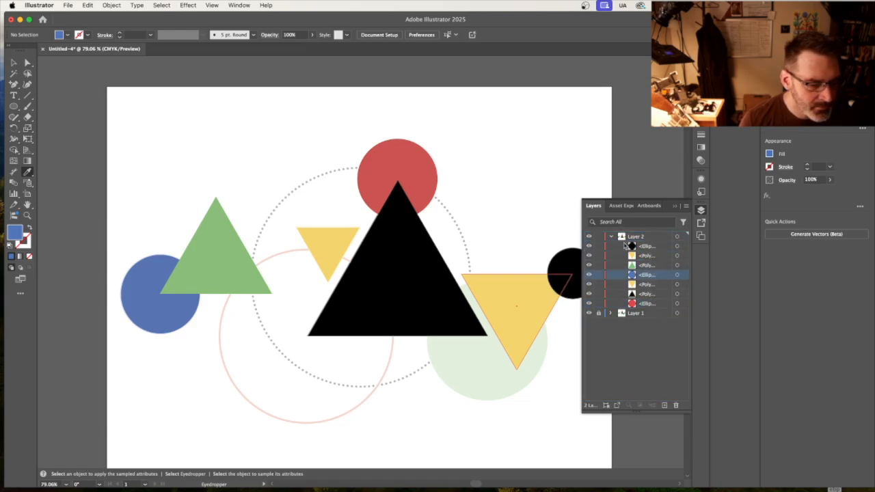
pyautogui.click(590, 239)
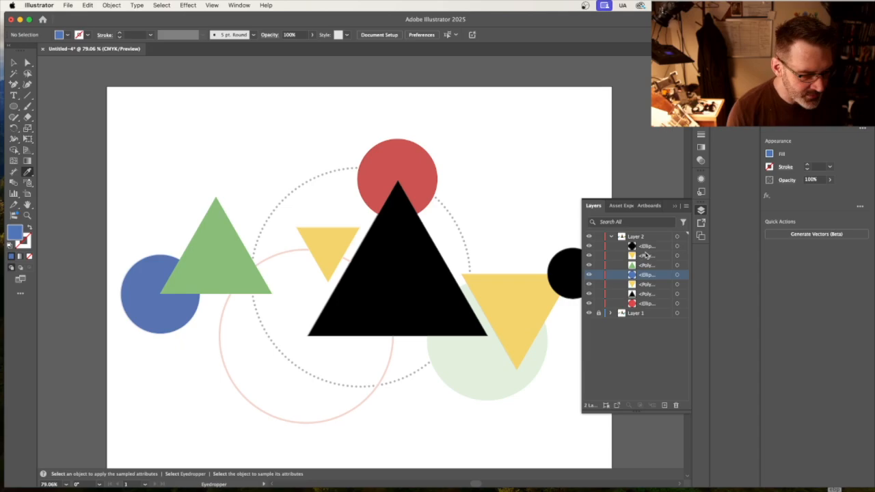
pyautogui.click(589, 236)
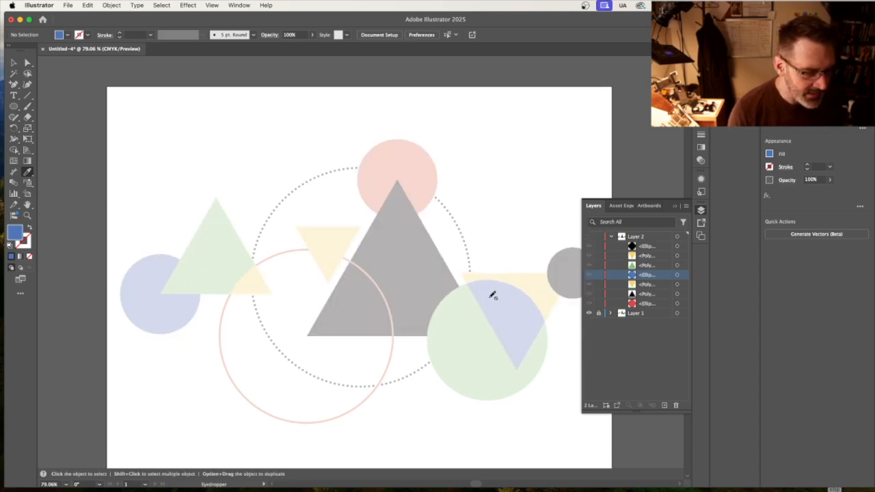
pyautogui.click(590, 238)
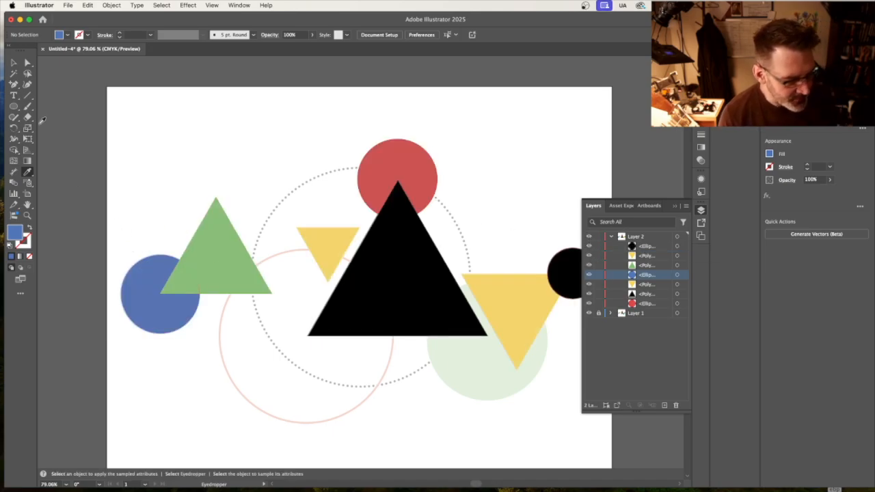
# Duplicate the blue circle, place the copy over the green template circle, and swap its fill and stroke to leave a blue outline.
pyautogui.click(13, 63)
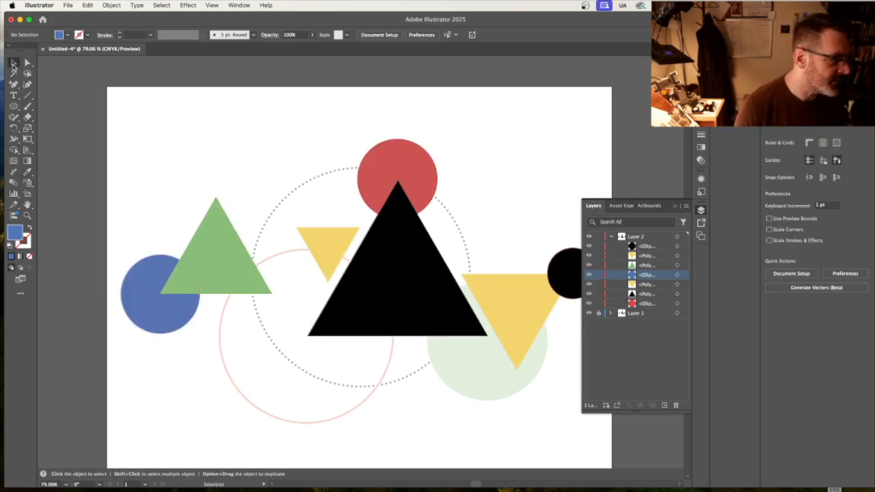
pyautogui.click(135, 306)
pyautogui.press('a')
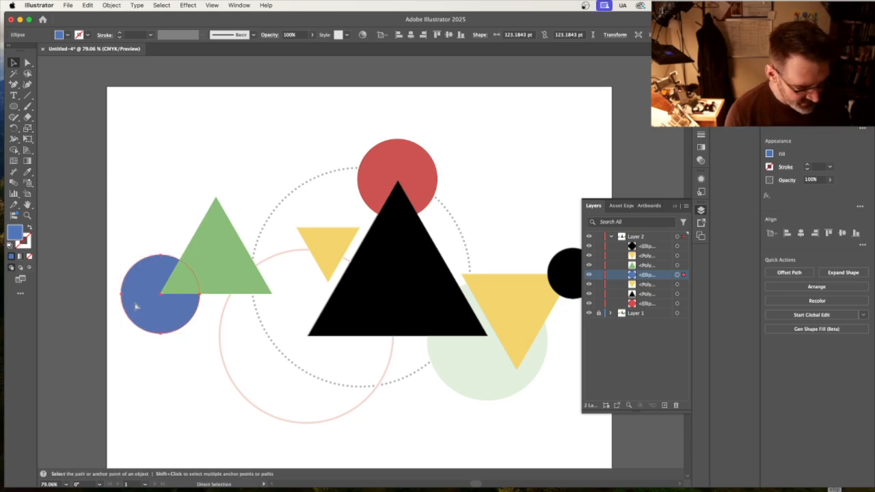
pyautogui.press('super+v')
pyautogui.moveTo(358, 297); pyautogui.dragTo(485, 374)
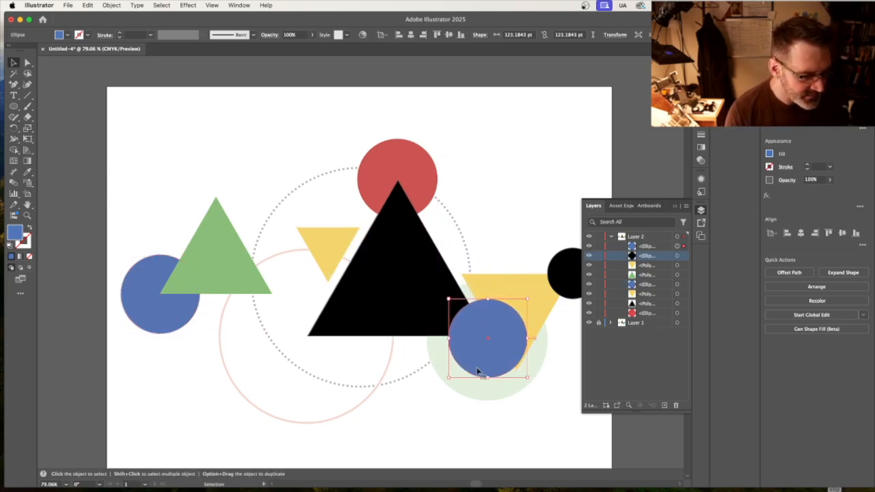
pyautogui.click(29, 228)
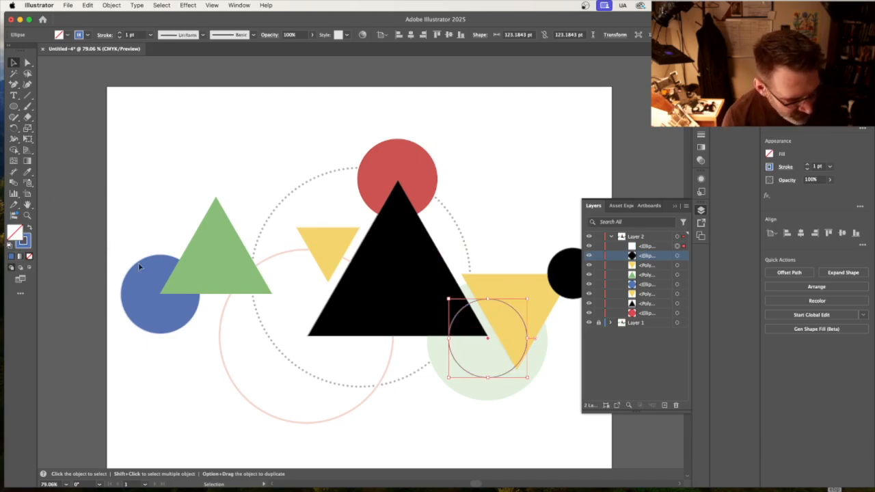
# Scale the outlined circle to about 189 pt across and nudge it down to match the green template circle.
pyautogui.moveTo(528, 378); pyautogui.dragTo(546, 396)
pyautogui.moveTo(449, 301); pyautogui.dragTo(408, 277)
pyautogui.moveTo(547, 398); pyautogui.dragTo(546, 402)
pyautogui.hscroll(-3, 547, 402)
pyautogui.scroll(-2, 546, 402)
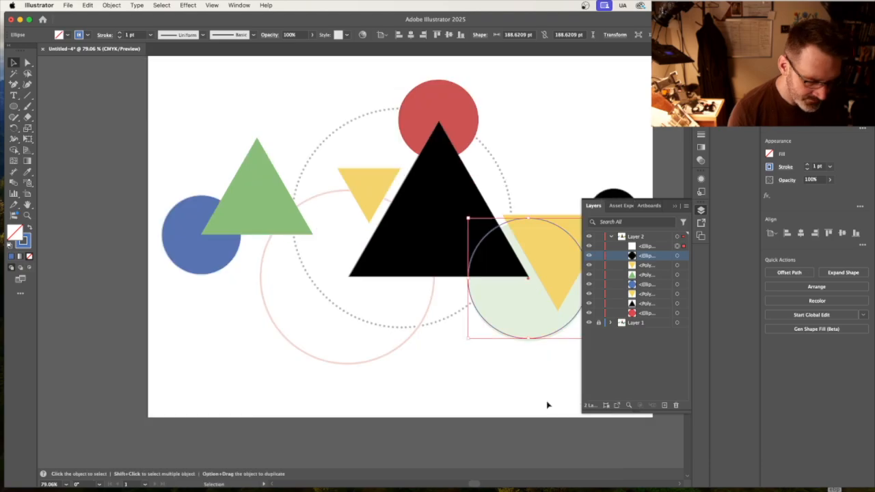
pyautogui.press('Down')
pyautogui.press('Down')
pyautogui.press('Down')
pyautogui.press('Down')
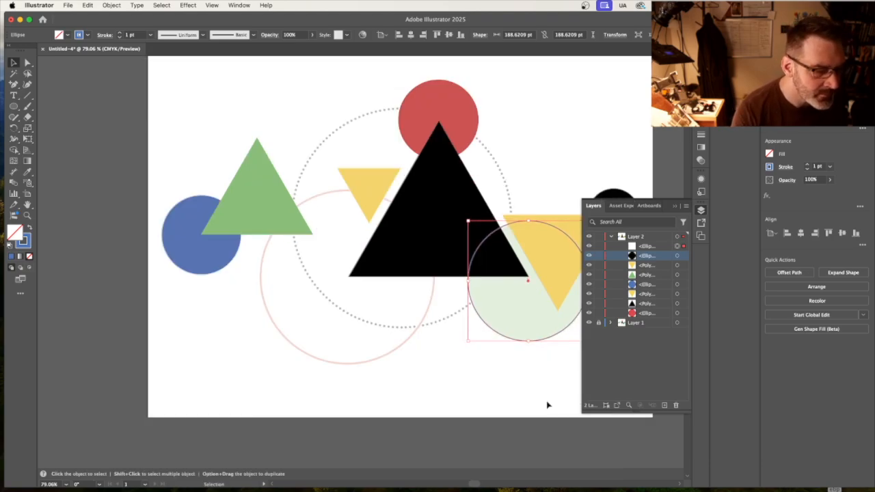
pyautogui.hscroll(5, 545, 353)
pyautogui.scroll(2, 545, 354)
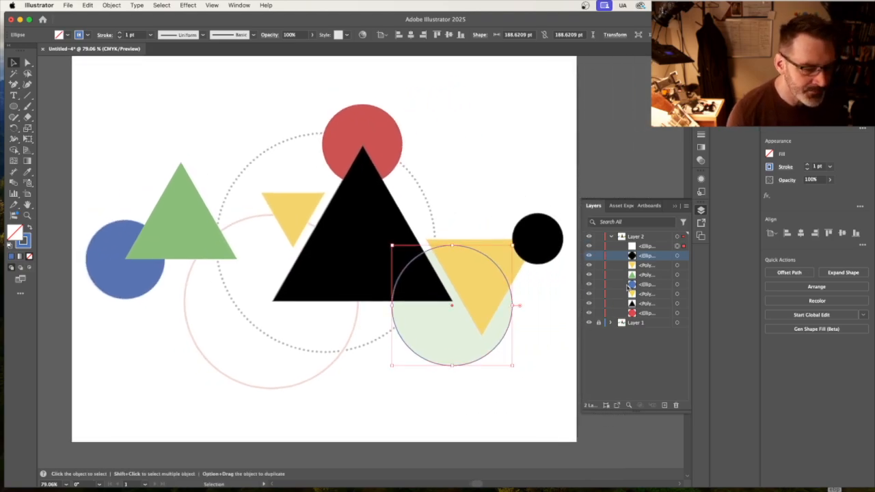
# Turn off image dimming on Layer 1 and fill the outlined circle with the template circle's green.
pyautogui.doubleClick(636, 323)
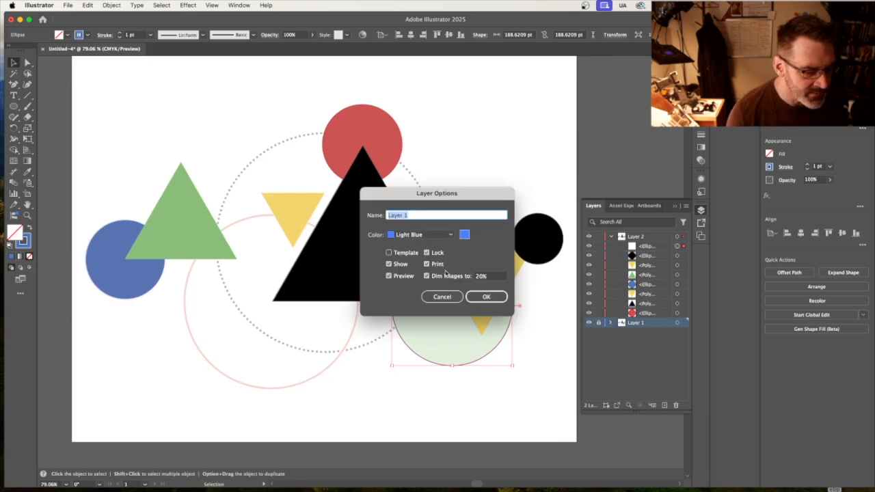
pyautogui.click(427, 275)
pyautogui.click(486, 297)
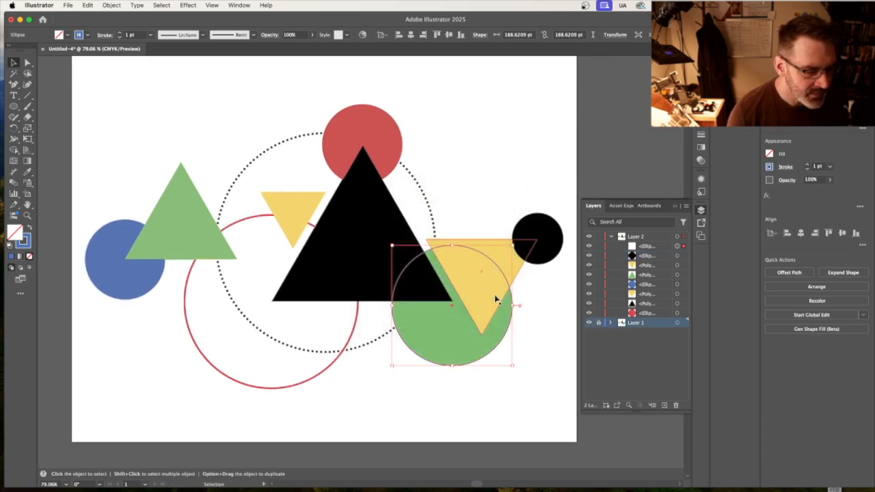
pyautogui.click(27, 172)
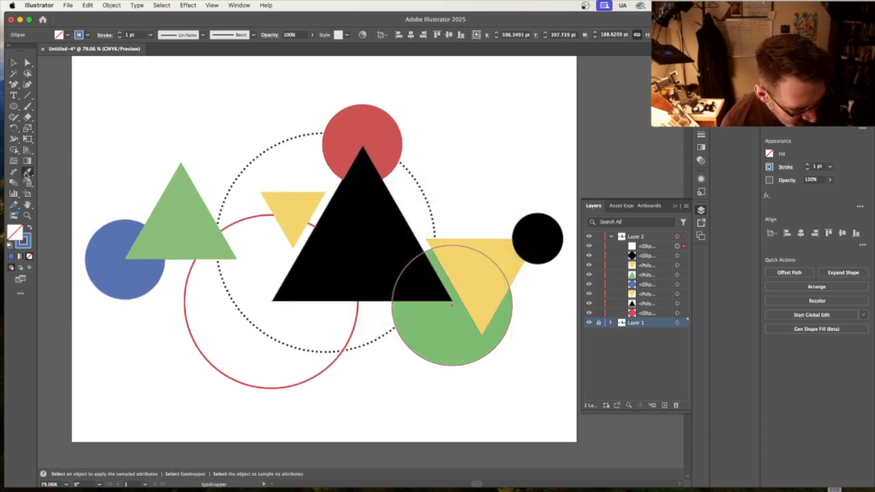
pyautogui.click(428, 324)
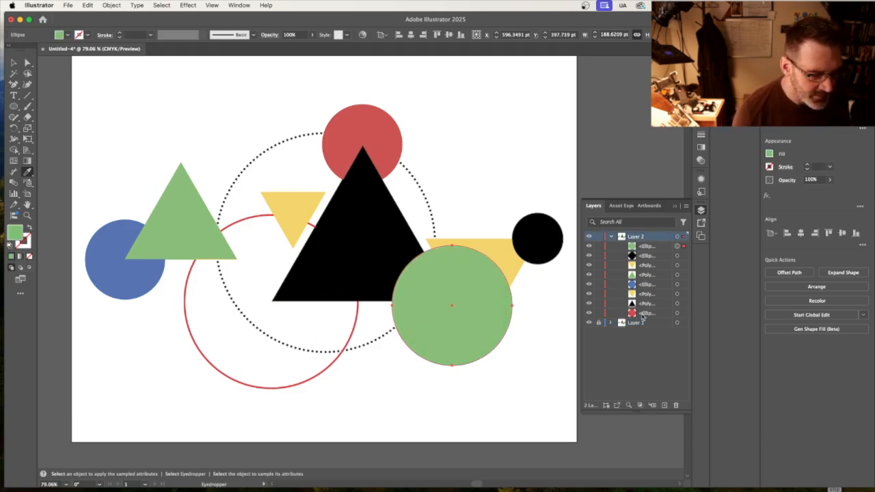
# Move the green circle directly beneath the blue circle in Layer 2, compare it with the template, and hide Layer 1.
pyautogui.moveTo(650, 251); pyautogui.dragTo(651, 292)
pyautogui.click(589, 237)
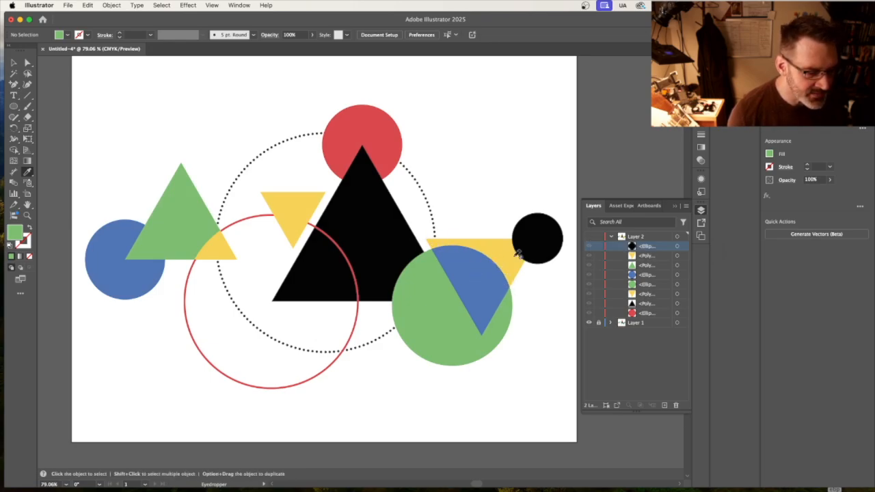
pyautogui.click(589, 323)
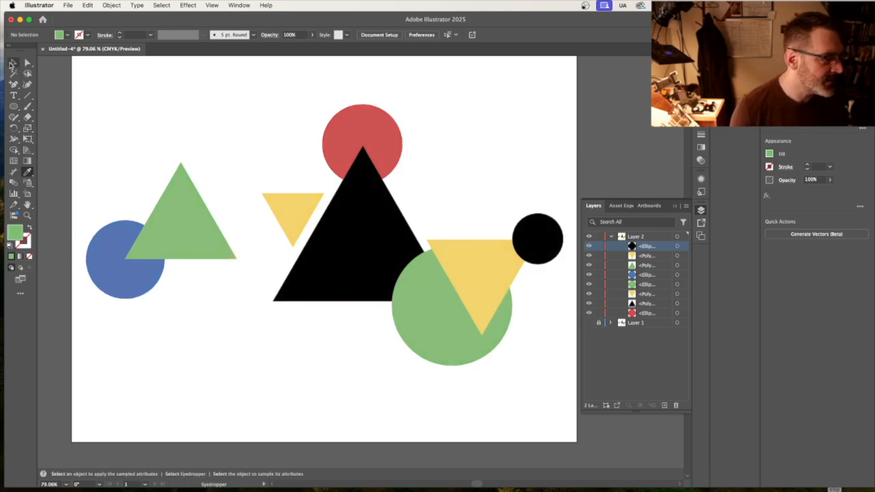
# Split off the overlap of the green circle and the large yellow triangle as its own shape with the Shape Builder.
pyautogui.click(12, 63)
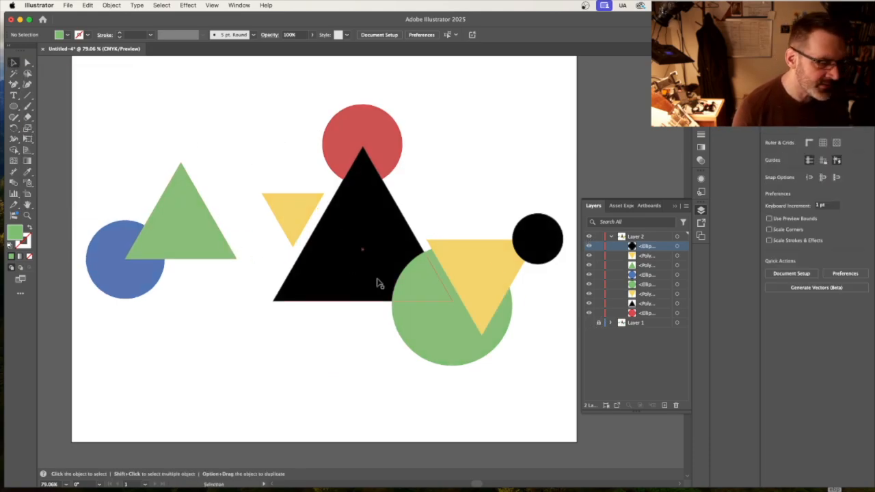
pyautogui.moveTo(528, 296); pyautogui.dragTo(486, 322)
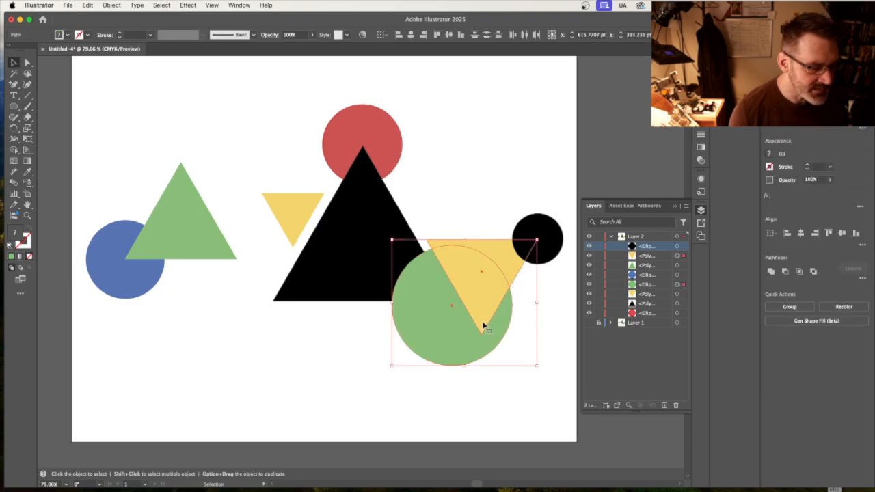
pyautogui.click(14, 150)
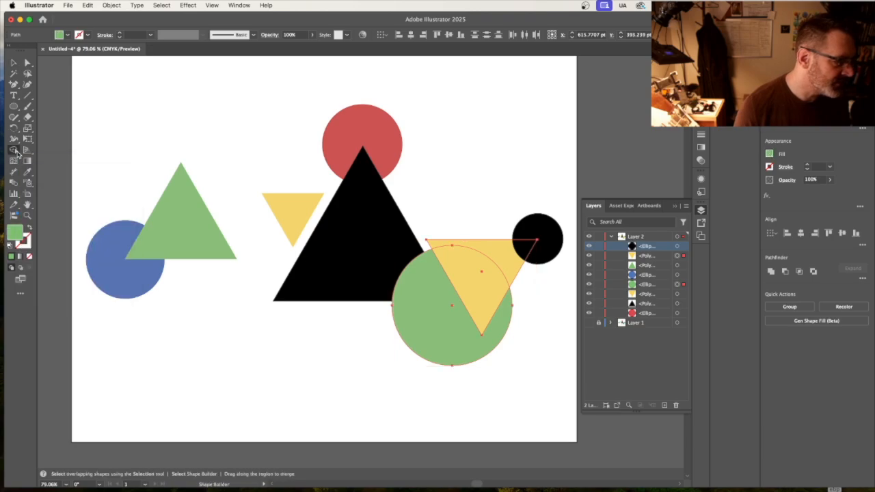
pyautogui.click(478, 290)
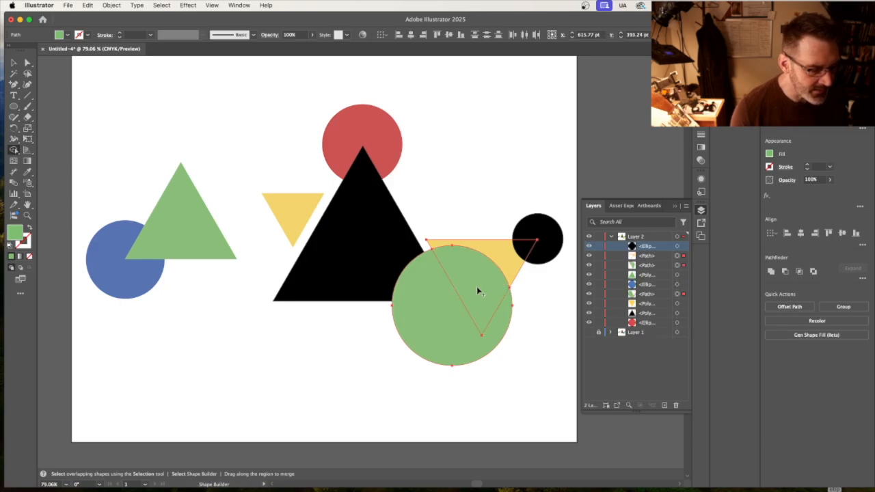
# Select only the overlap shape inside the green circle and fill it with the blue circle's color.
pyautogui.press('a')
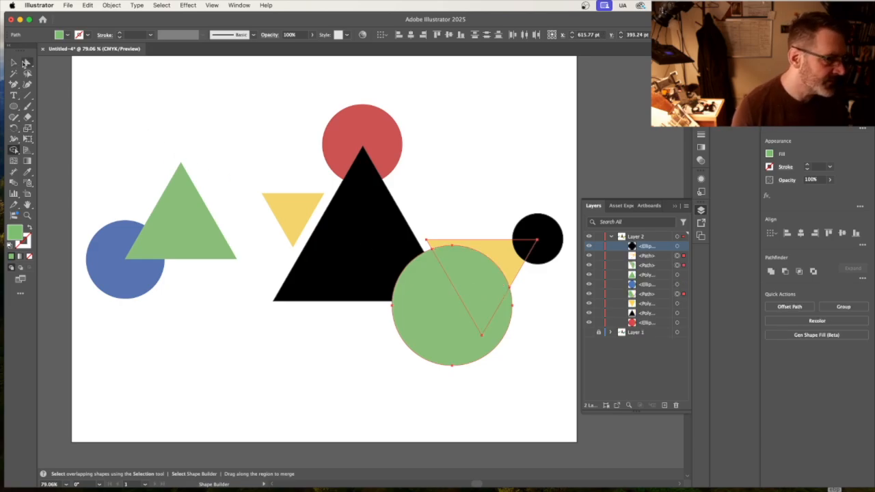
pyautogui.click(134, 89)
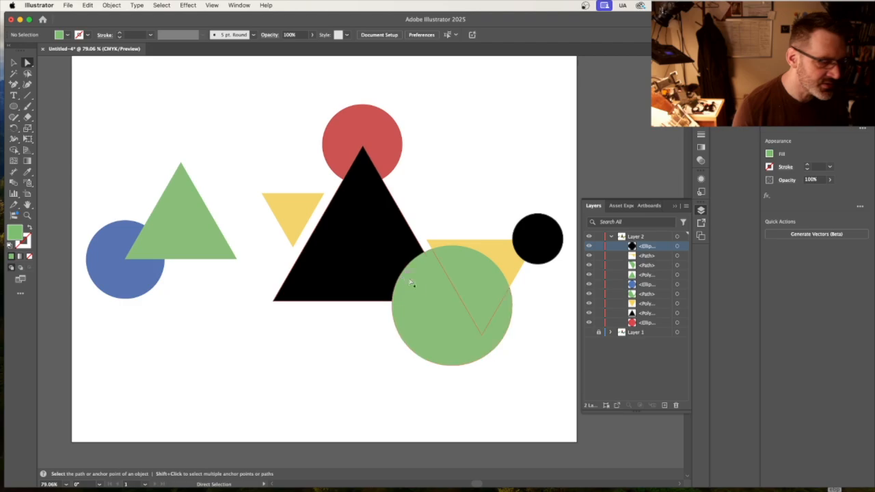
pyautogui.click(467, 277)
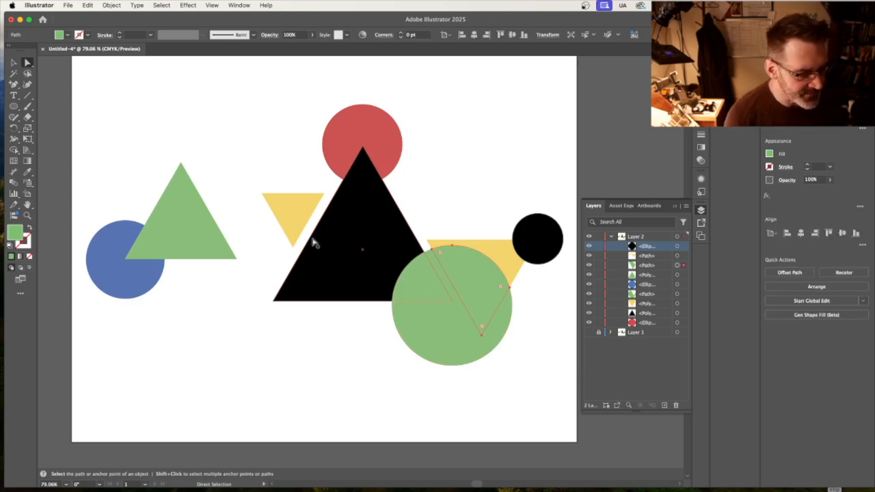
pyautogui.click(28, 172)
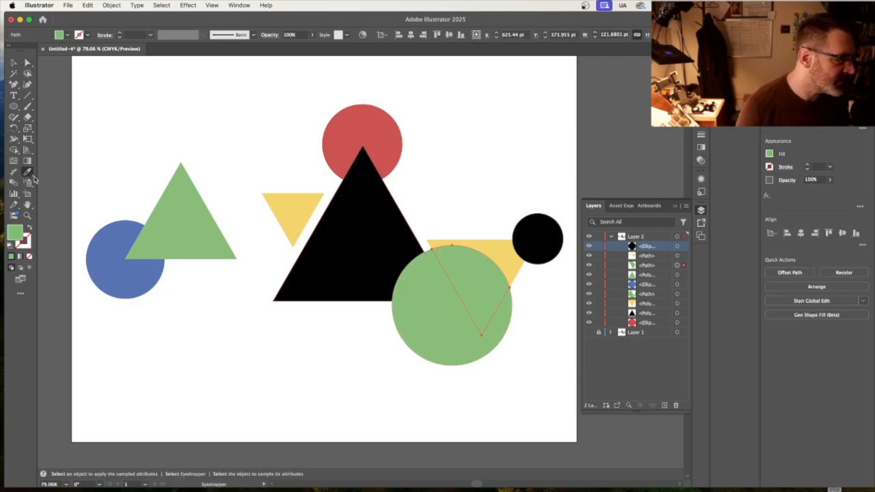
pyautogui.click(113, 233)
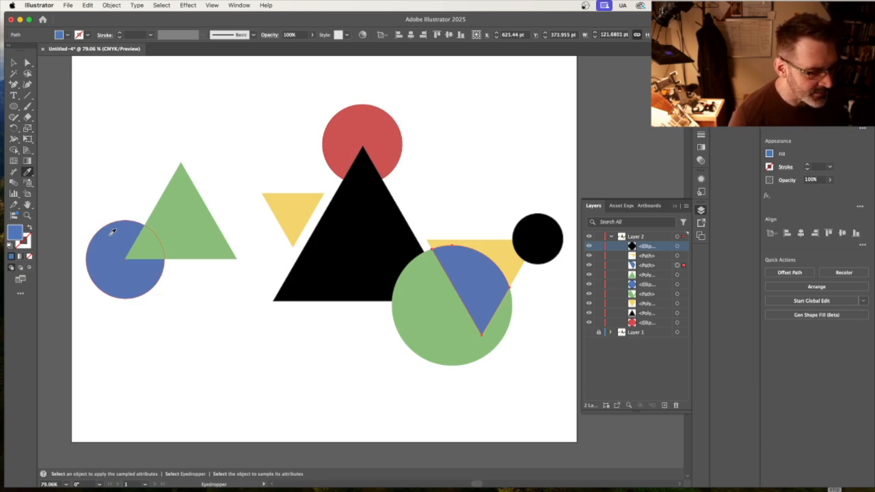
pyautogui.click(13, 62)
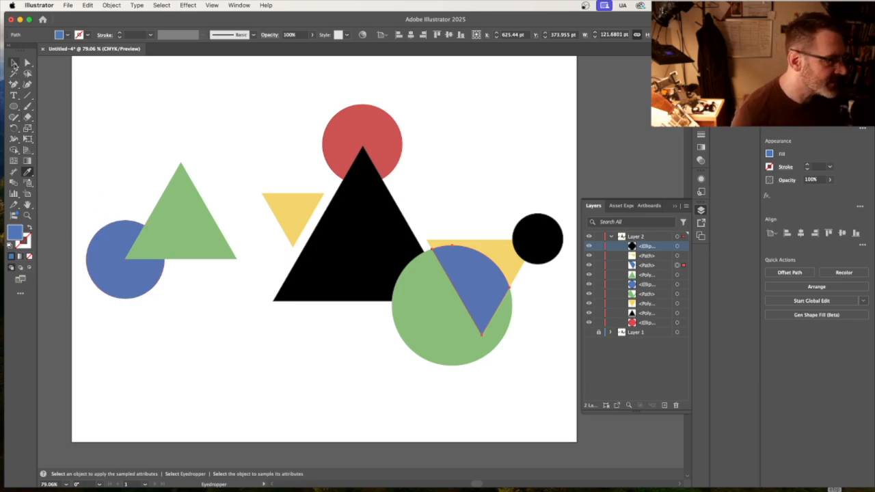
# Show Layer 1 on its own to compare with the template, then restore Layer 2 and make it the active layer.
pyautogui.click(110, 87)
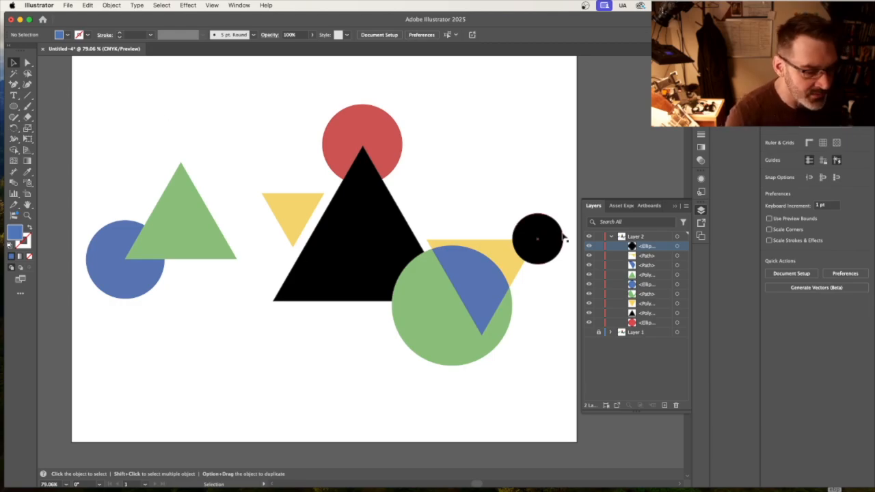
pyautogui.click(589, 237)
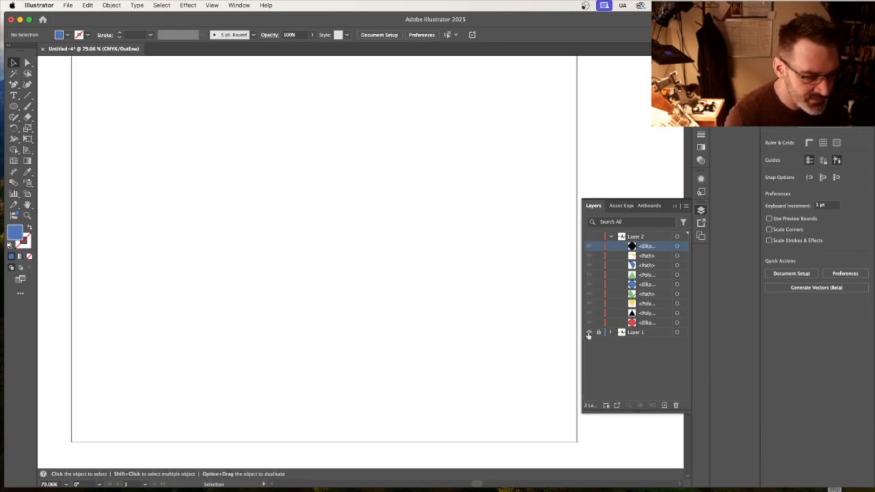
pyautogui.click(589, 332)
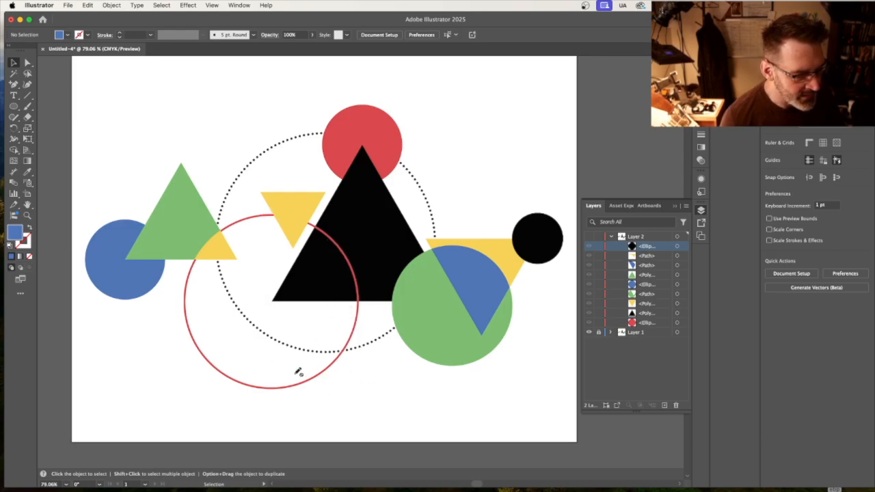
pyautogui.click(590, 237)
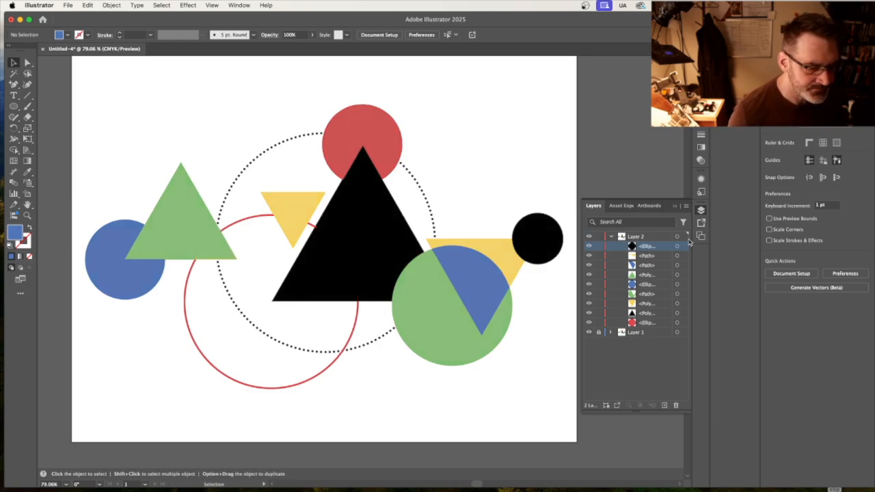
pyautogui.click(650, 235)
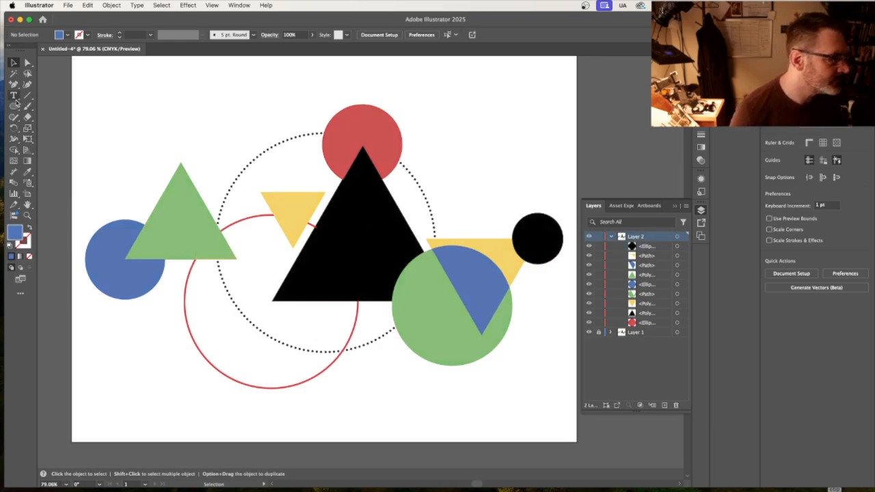
# Duplicate the red circle and turn the copy into an unfilled circle with a red outline.
pyautogui.click(379, 126)
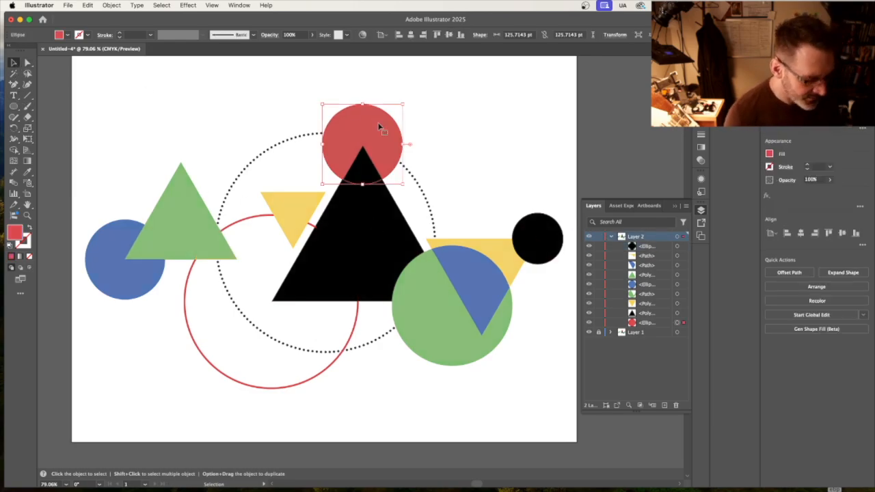
pyautogui.press('super+c')
pyautogui.press('super+v')
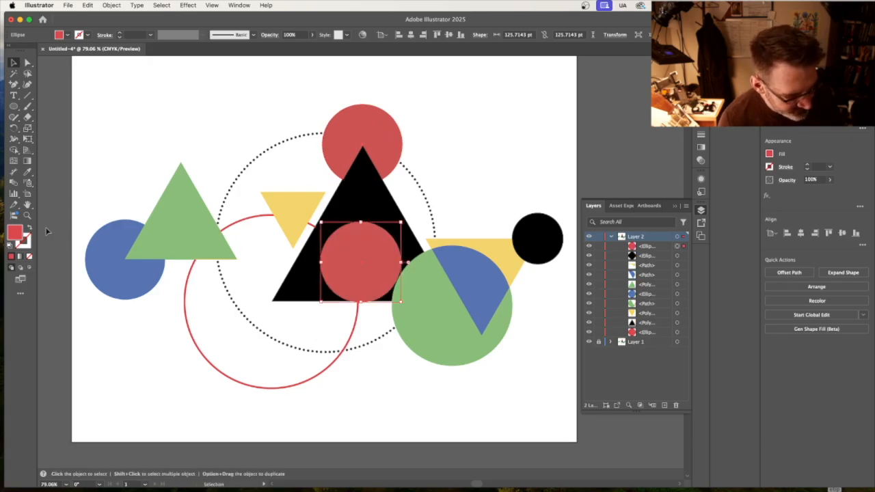
pyautogui.click(30, 231)
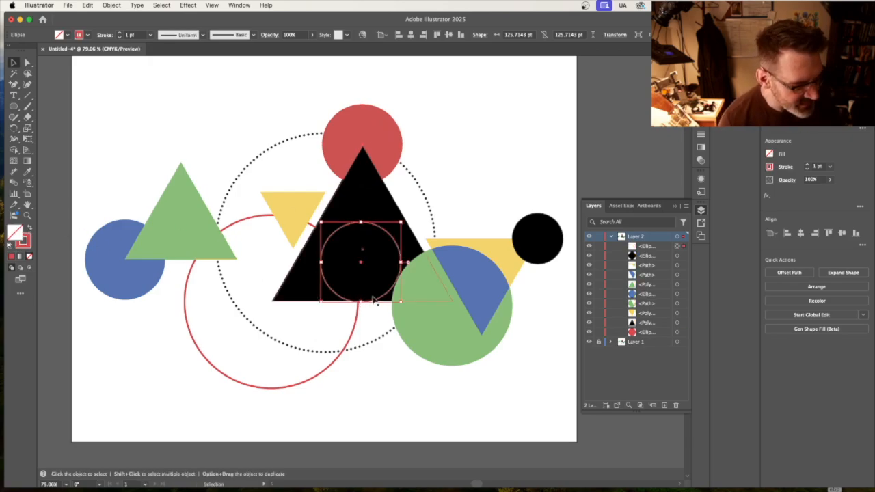
# Fit the outlined circle over the template's large red ring at about 273 pt wide and set its stroke weight to 3 pt.
pyautogui.moveTo(378, 303)
pyautogui.mouseDown()
pyautogui.moveTo(350, 324)
pyautogui.moveTo(272, 335)
pyautogui.moveTo(322, 361)
pyautogui.moveTo(348, 394)
pyautogui.mouseUp()
pyautogui.moveTo(219, 256); pyautogui.dragTo(179, 216)
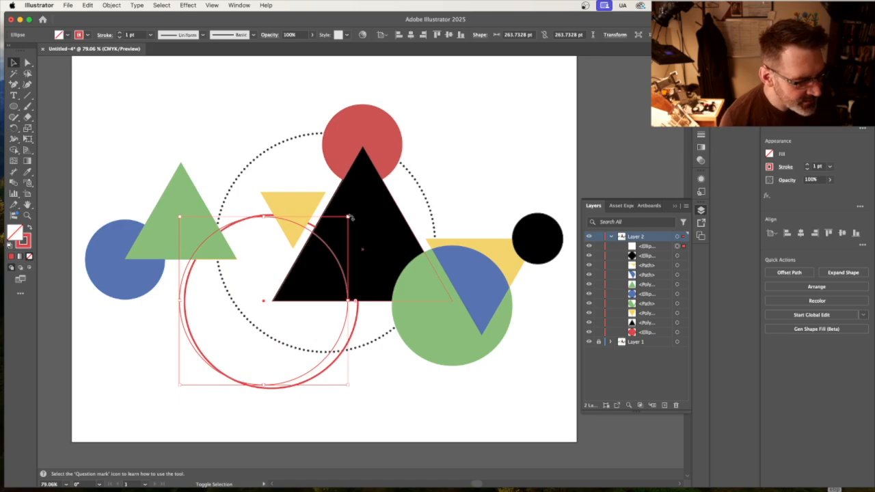
pyautogui.moveTo(348, 216); pyautogui.dragTo(356, 214)
pyautogui.press('Down')
pyautogui.press('Down')
pyautogui.press('Down')
pyautogui.press('Down')
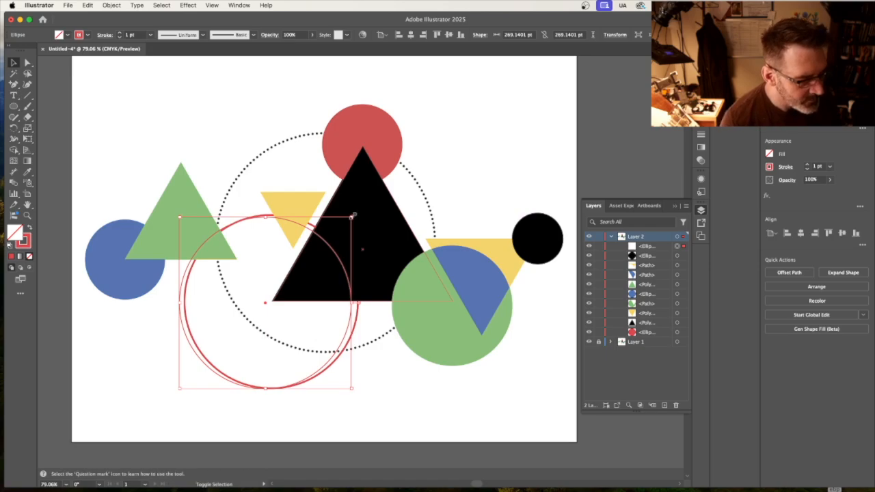
pyautogui.moveTo(353, 216); pyautogui.dragTo(354, 216)
pyautogui.press('Right')
pyautogui.press('Right')
pyautogui.press('Right')
pyautogui.press('Right')
pyautogui.press('Right')
pyautogui.press('Right')
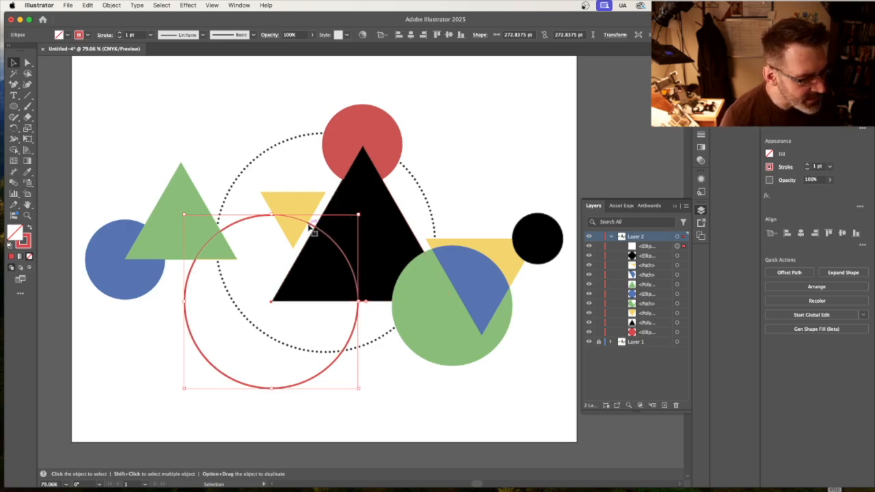
pyautogui.click(120, 33)
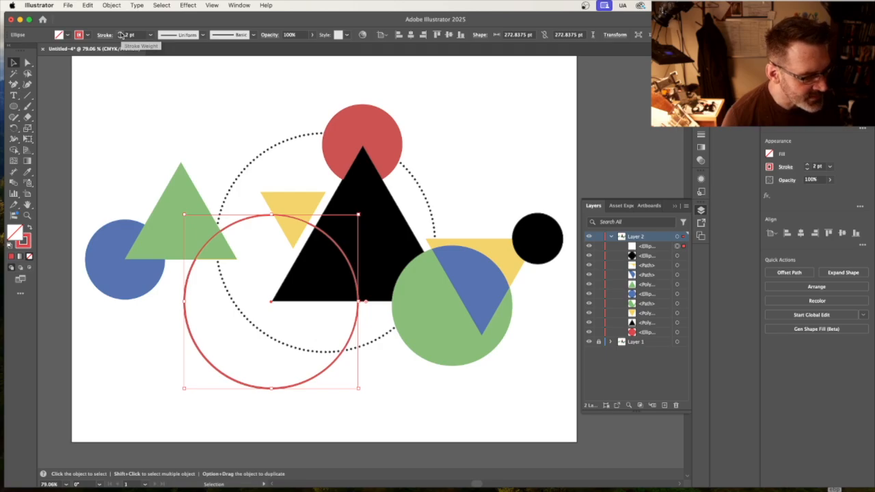
pyautogui.click(120, 33)
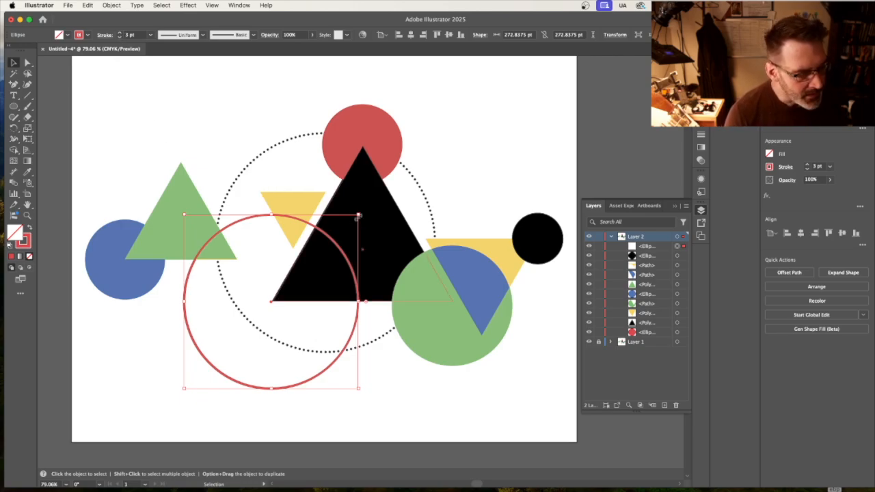
# Duplicate the large red ring, place the copy exactly over the original, and hide the copy.
pyautogui.click(246, 225)
pyautogui.press('super+v')
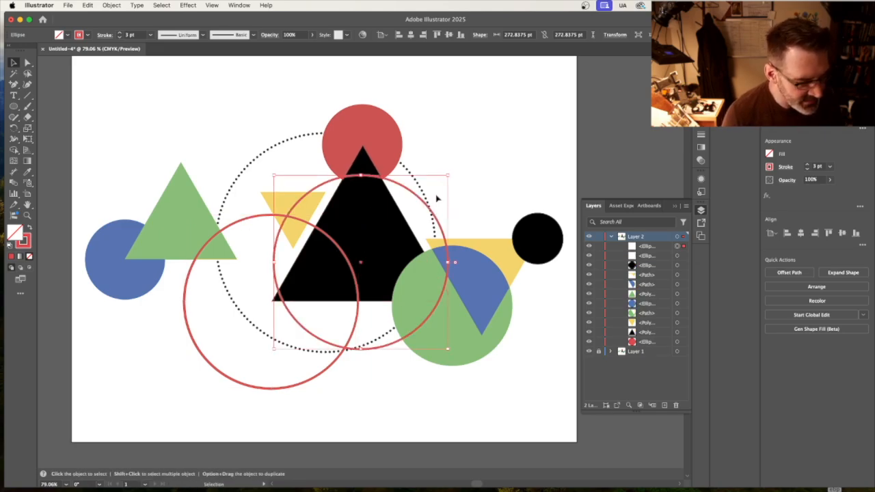
pyautogui.moveTo(422, 201); pyautogui.dragTo(333, 244)
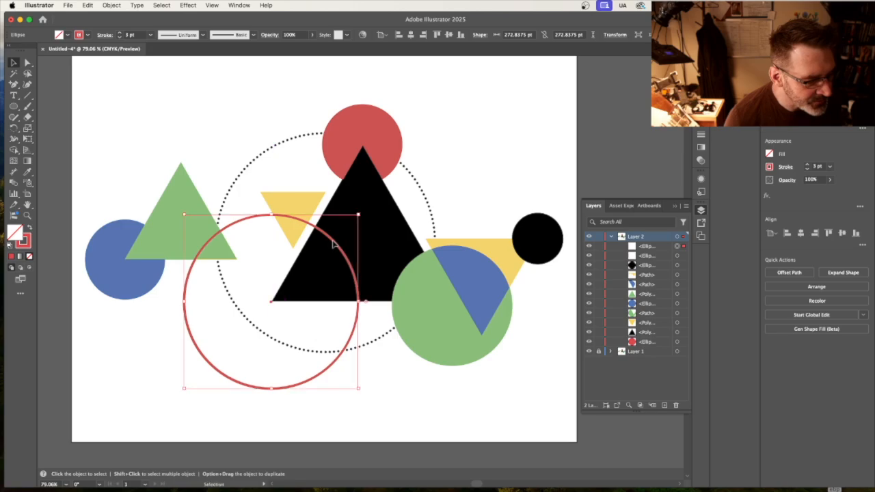
pyautogui.click(589, 247)
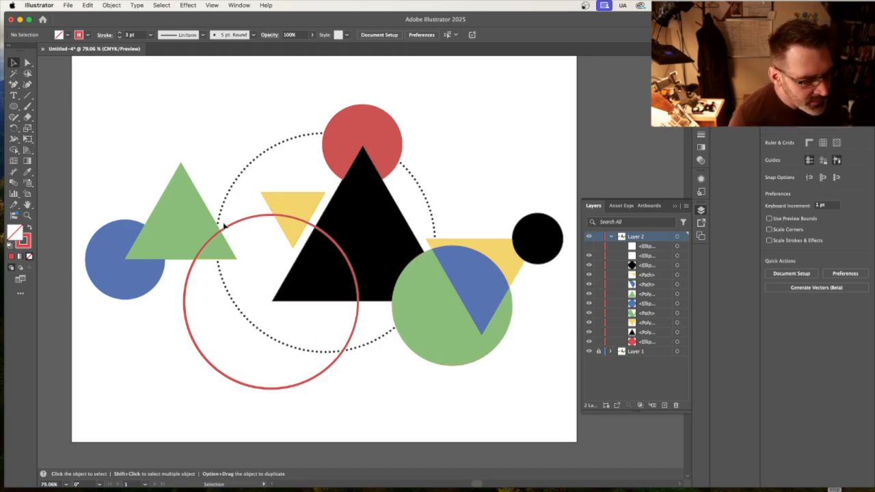
# Split off the overlap of the visible red ring and the green triangle with the Shape Builder, and clear the selection.
pyautogui.click(211, 250)
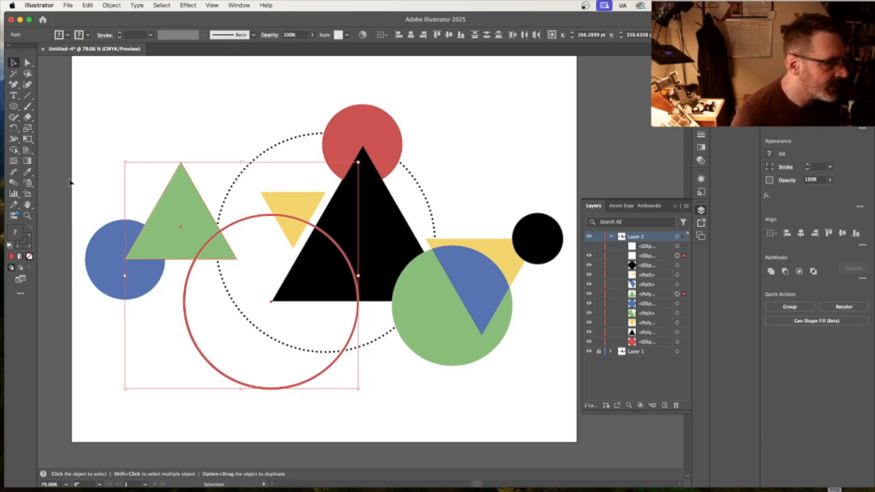
pyautogui.click(14, 151)
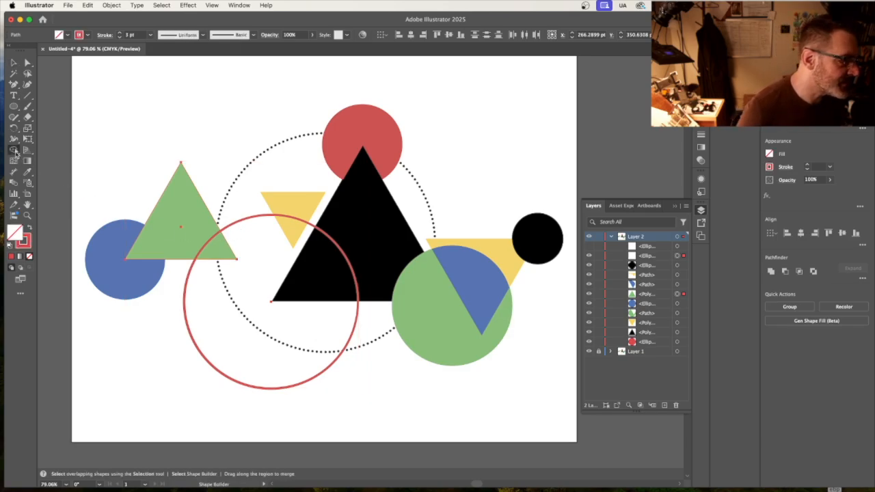
pyautogui.click(218, 252)
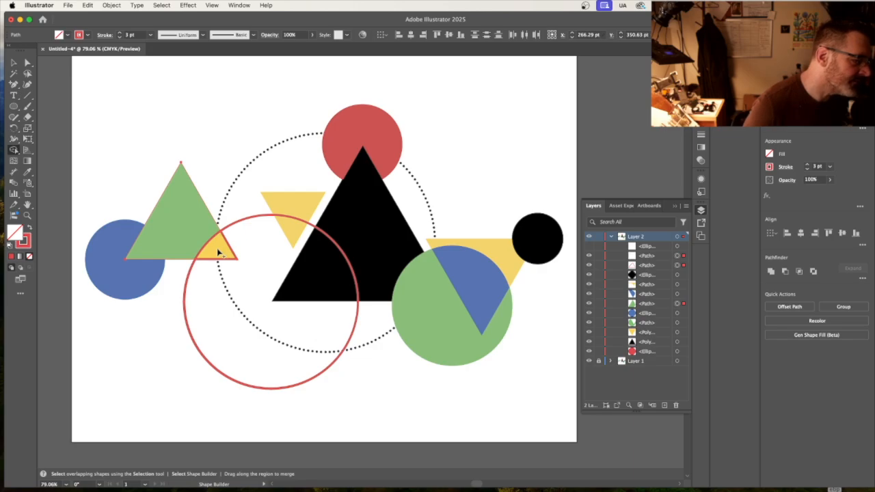
pyautogui.click(29, 229)
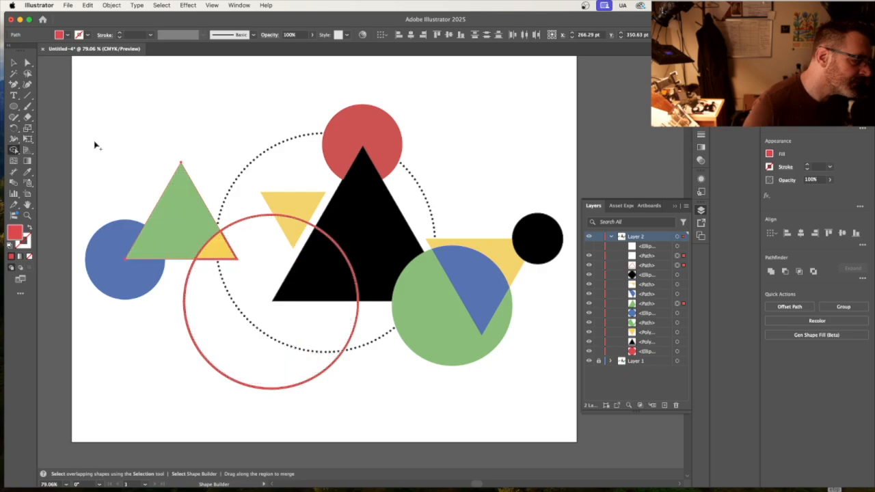
pyautogui.click(26, 63)
pyautogui.click(157, 150)
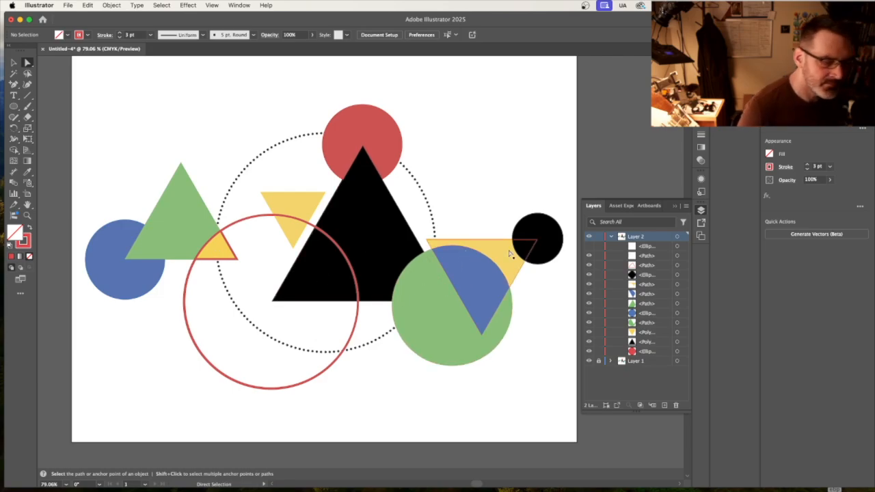
# Hide Layer 1 and delete the leftover ring path, keeping only the overlap shape at the green triangle's corner.
pyautogui.click(588, 361)
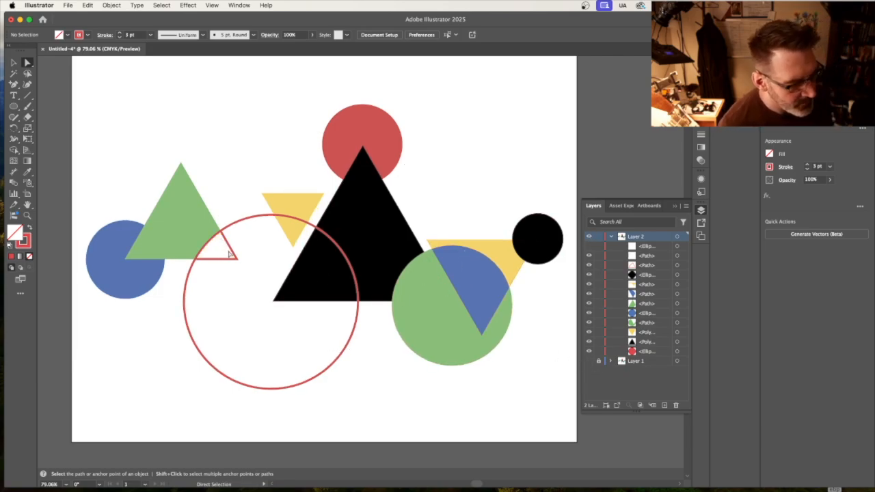
pyautogui.click(233, 255)
pyautogui.click(233, 255)
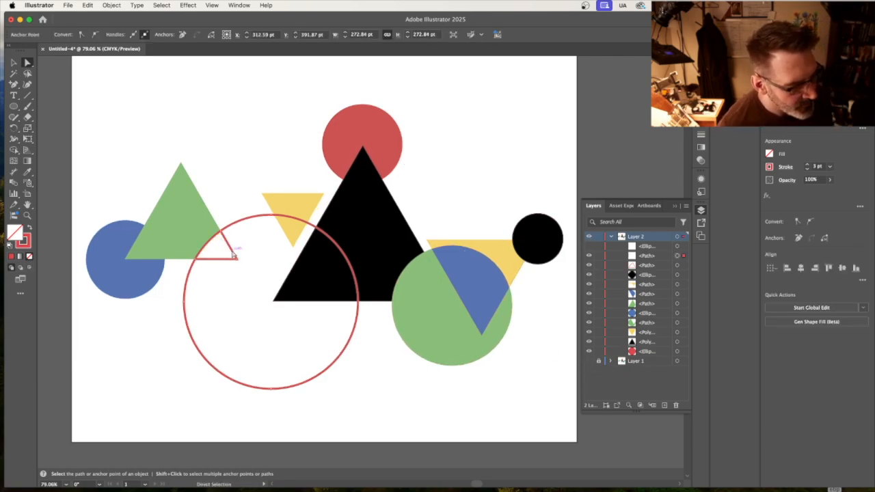
pyautogui.click(29, 231)
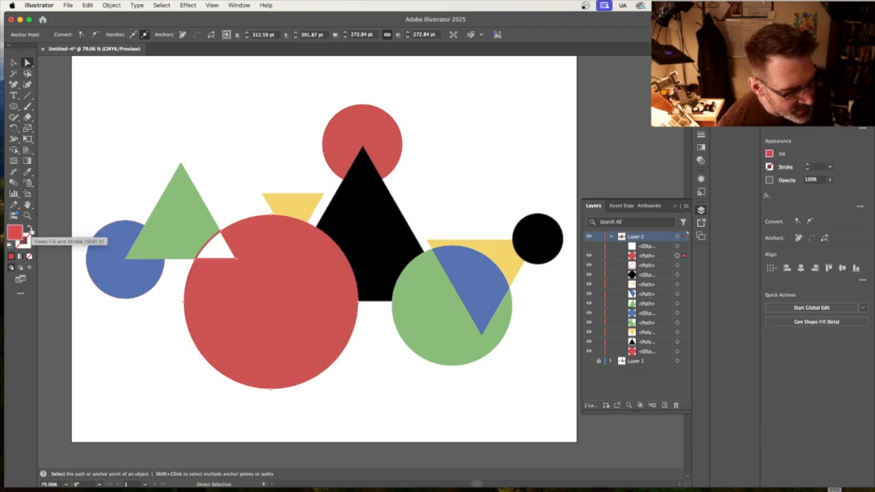
pyautogui.click(29, 230)
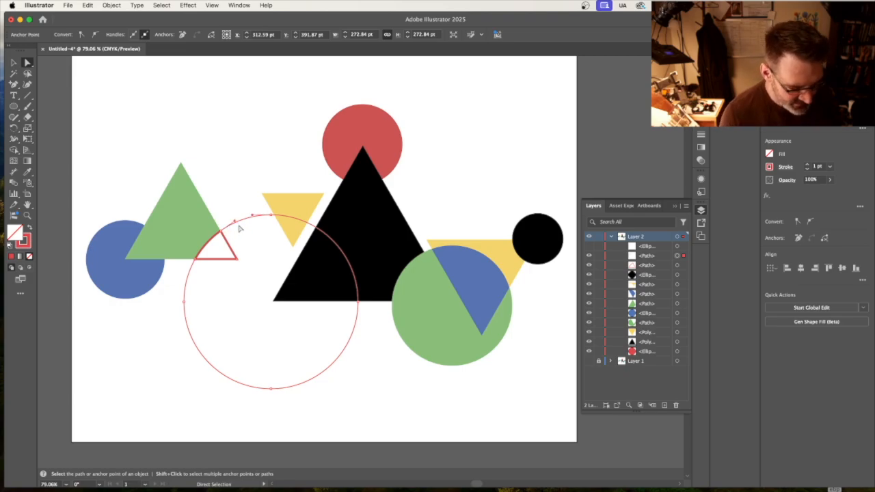
pyautogui.press('Delete')
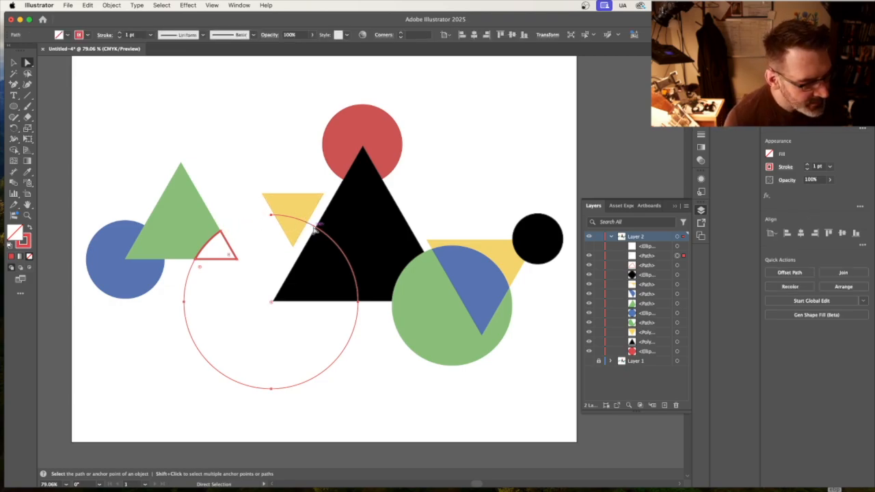
pyautogui.press('Delete')
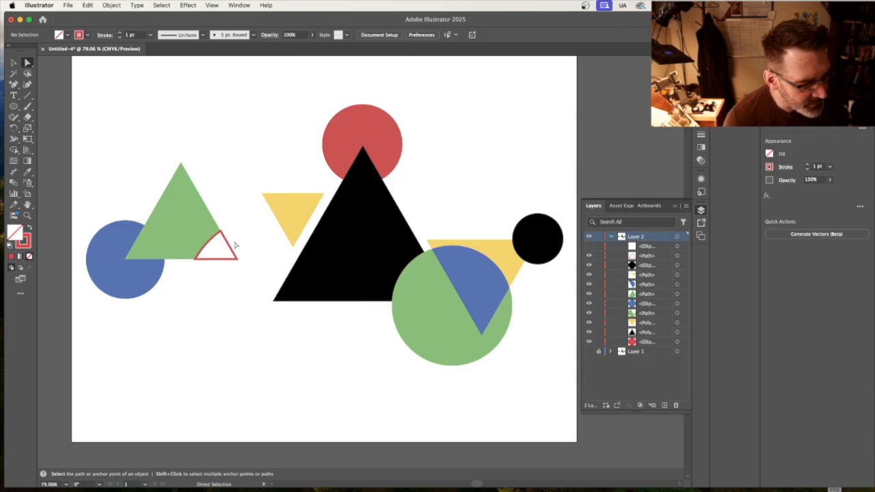
# Swap the fill and stroke of the green triangle's corner overlap to make it solid red without an outline.
pyautogui.click(230, 246)
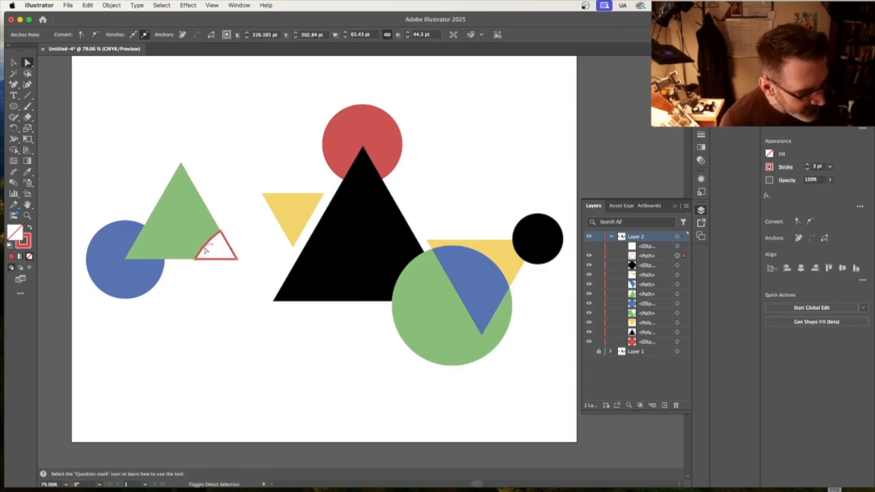
pyautogui.keyDown('shift'); pyautogui.click(205, 249); pyautogui.keyUp('shift')
pyautogui.keyDown('shift'); pyautogui.click(212, 260); pyautogui.keyUp('shift')
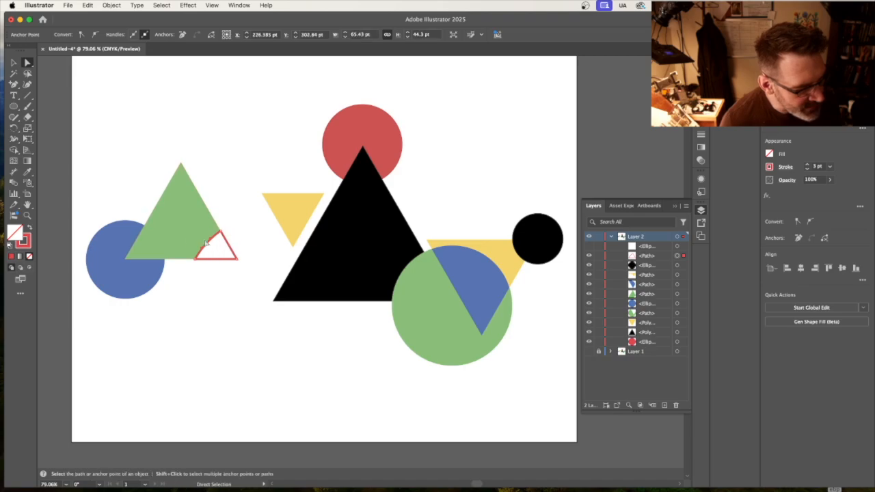
pyautogui.click(29, 228)
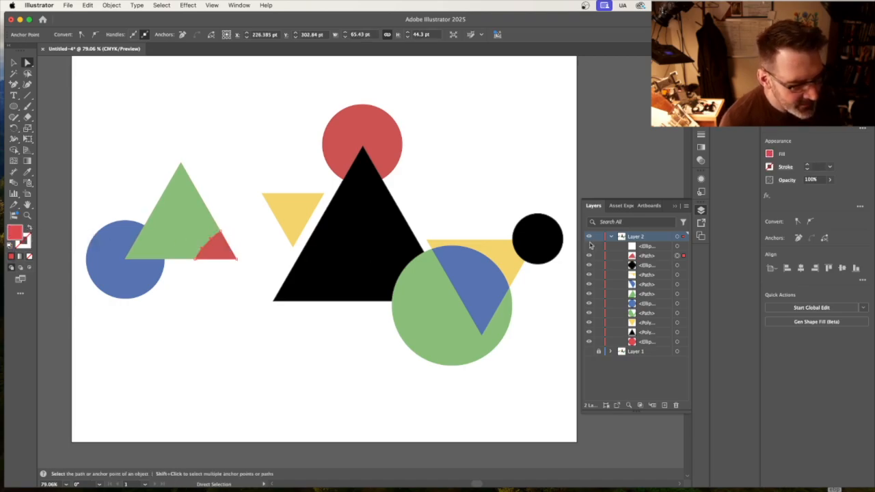
# Check the corner overlap against the Layer 1 template and fill it with the small yellow triangle's color.
pyautogui.click(589, 237)
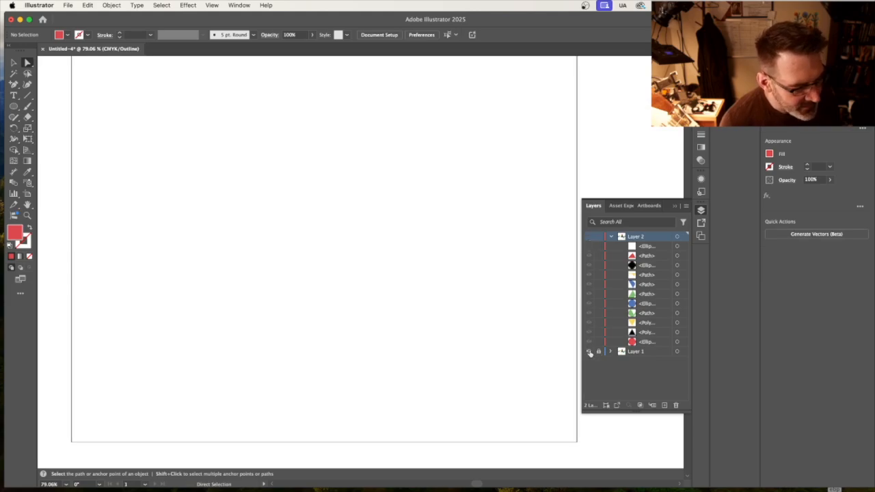
pyautogui.click(590, 352)
pyautogui.click(589, 352)
pyautogui.click(589, 237)
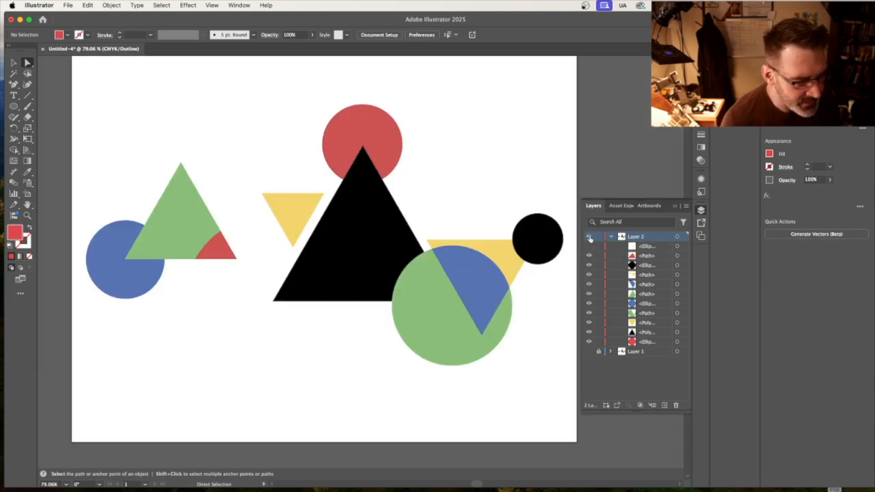
pyautogui.click(214, 252)
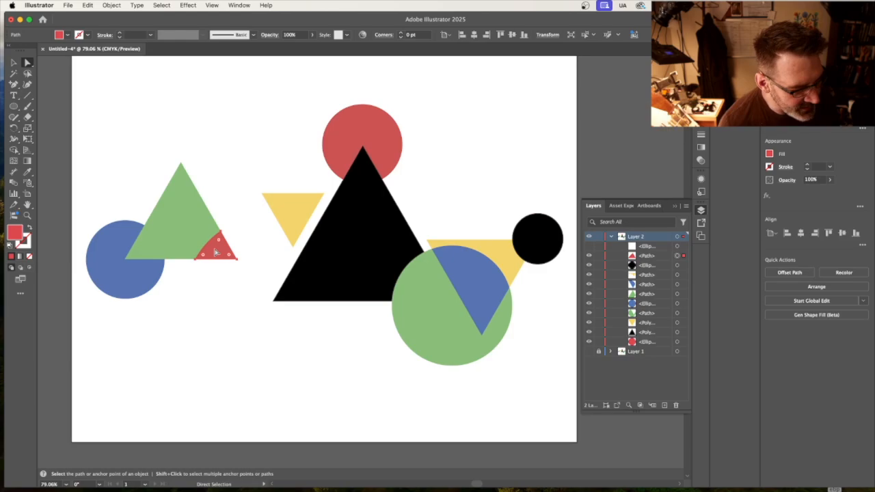
pyautogui.click(27, 172)
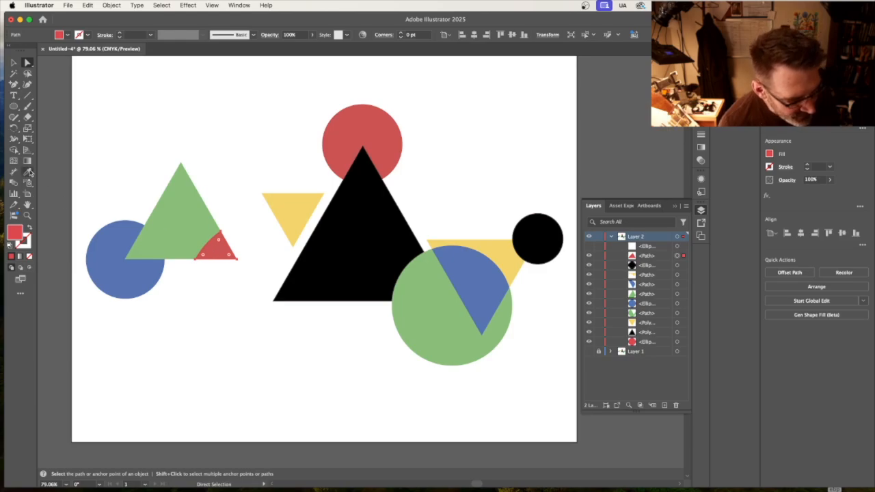
pyautogui.click(309, 213)
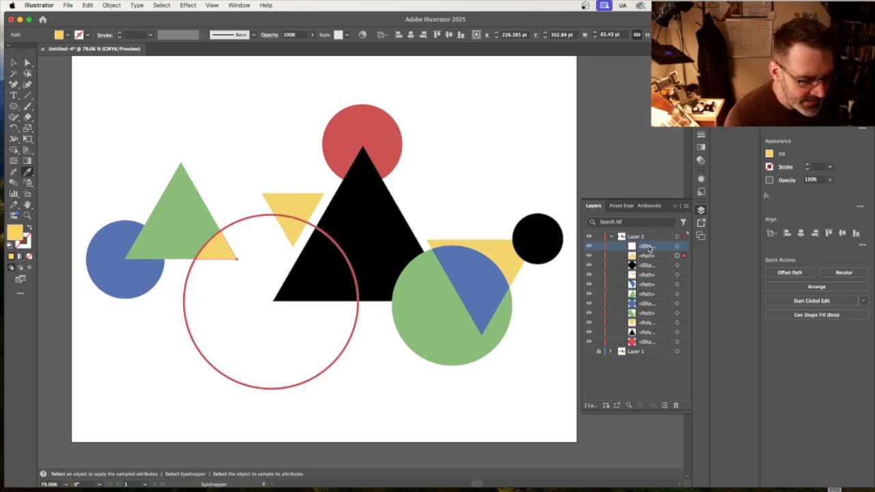
# Move the red ring in Layer 2's stacking order to directly above the blue circle, and clear the selection.
pyautogui.moveTo(649, 248); pyautogui.dragTo(648, 299)
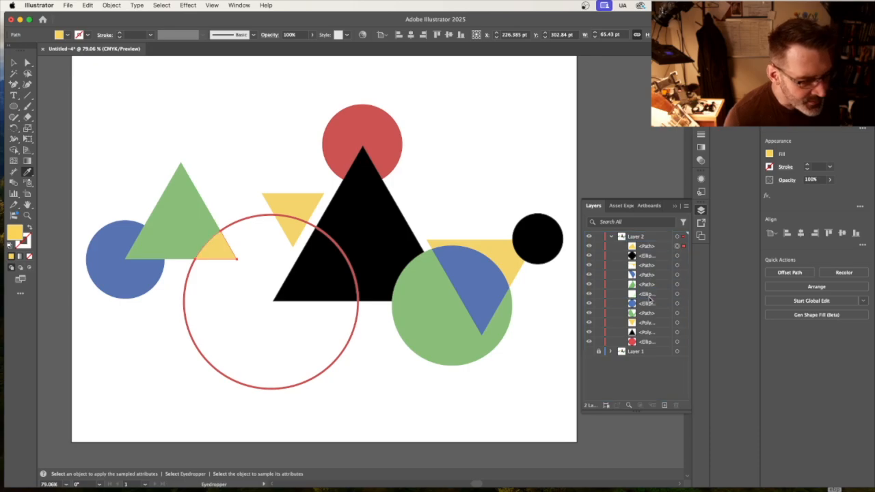
pyautogui.click(16, 64)
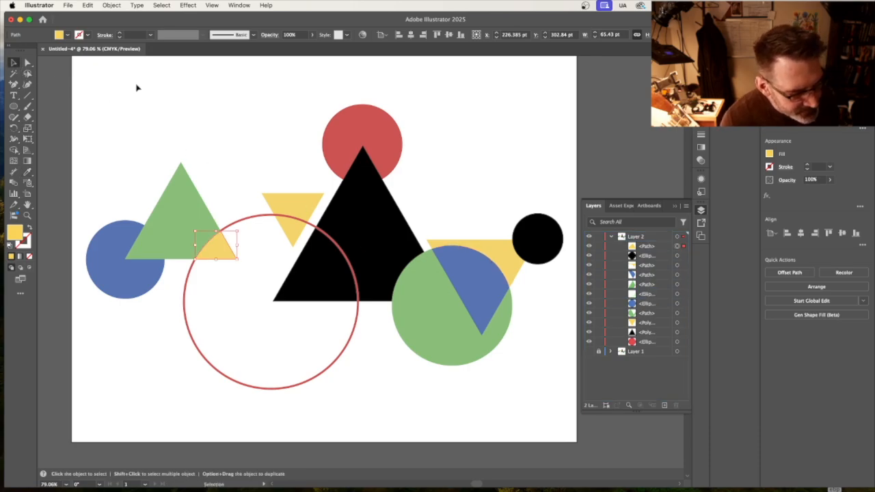
pyautogui.click(139, 87)
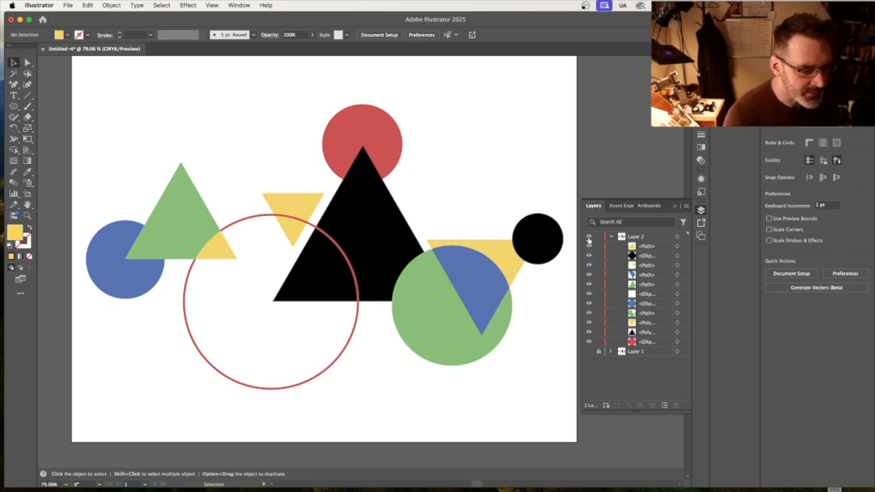
# Check the Layer 1 template on its own, and draw a circle about 353 pt wide on Layer 2 over the template's dotted ring.
pyautogui.click(589, 352)
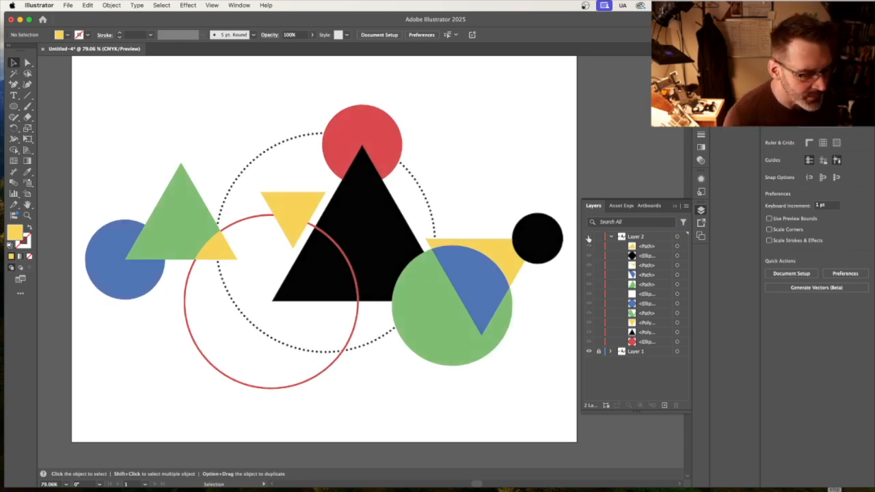
pyautogui.click(589, 237)
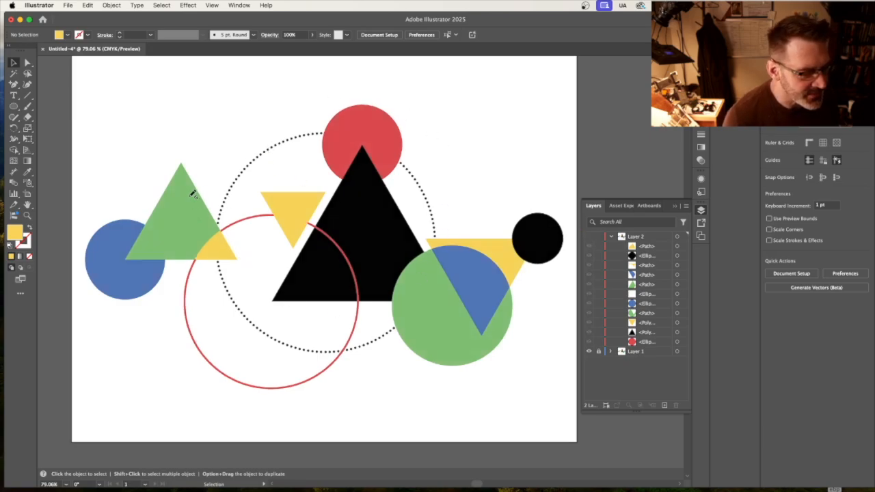
pyautogui.click(12, 107)
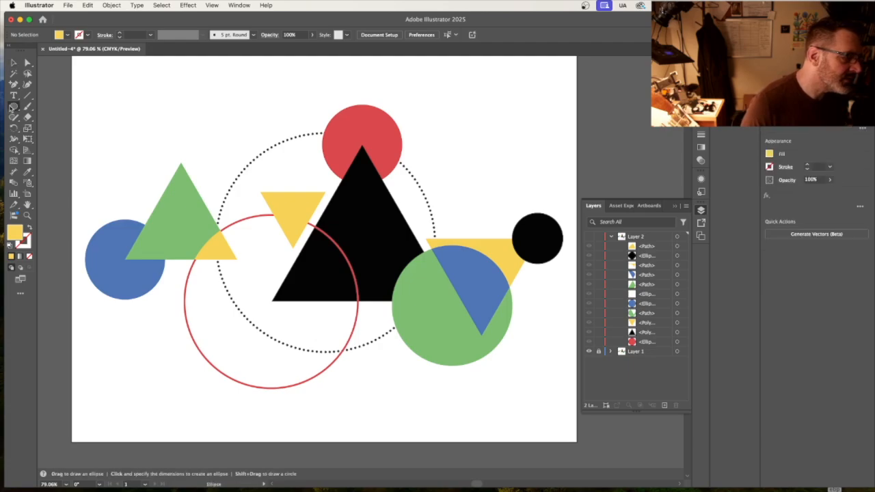
pyautogui.click(653, 237)
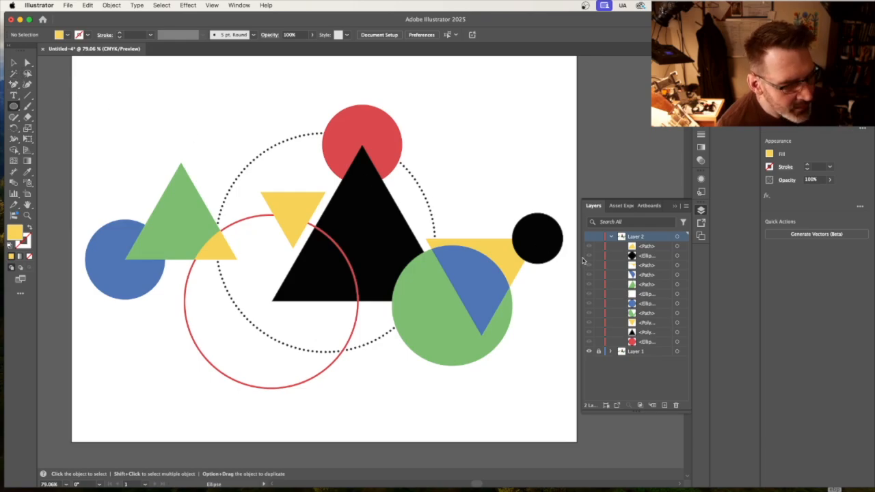
pyautogui.click(590, 237)
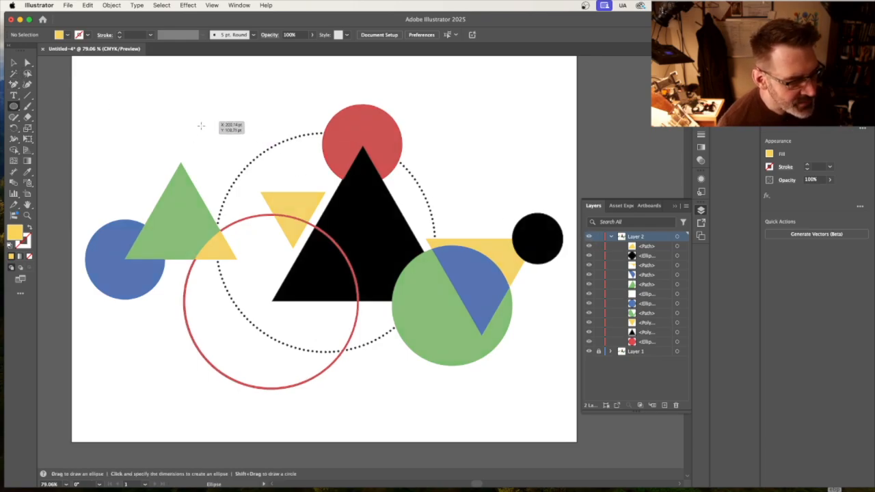
pyautogui.moveTo(201, 129); pyautogui.dragTo(426, 354)
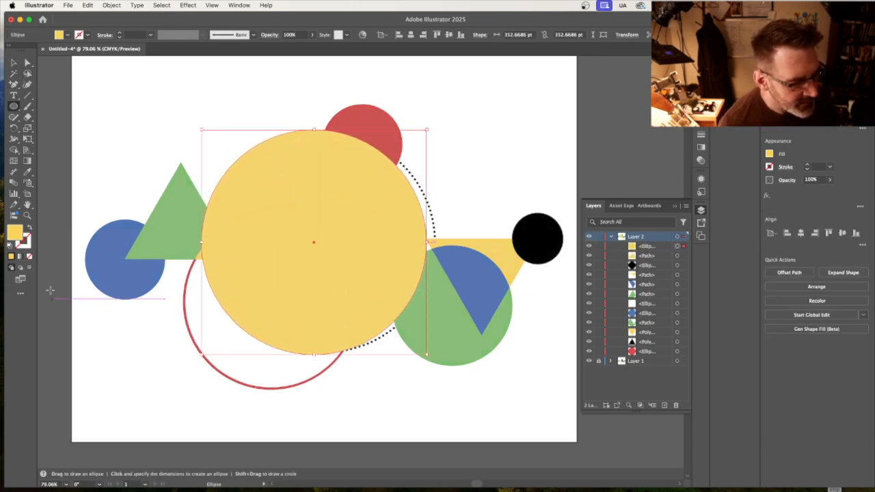
# Swap the new circle's fill and stroke, and fit the outline to the template's dotted ring at about 344 pt wide.
pyautogui.click(29, 229)
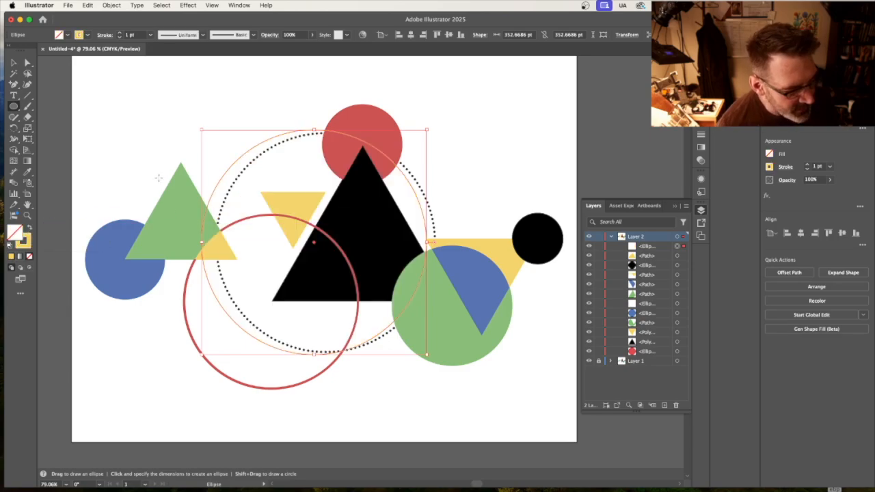
pyautogui.click(14, 63)
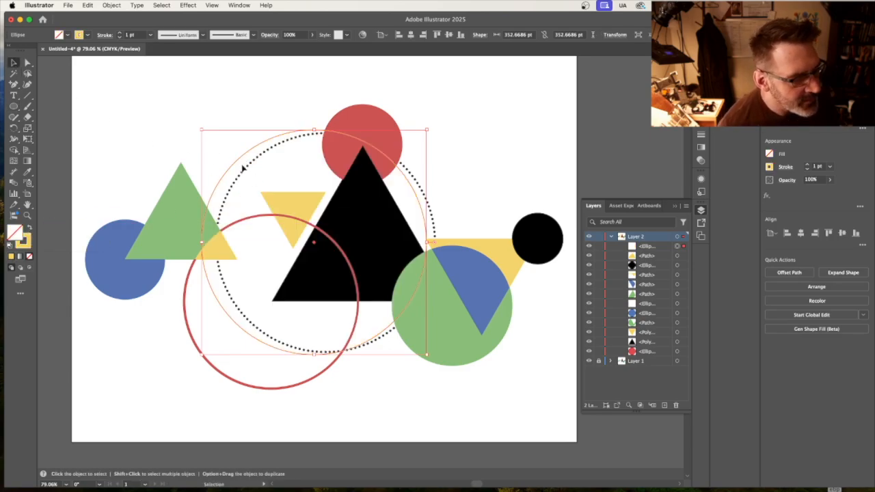
pyautogui.moveTo(241, 163); pyautogui.dragTo(253, 165)
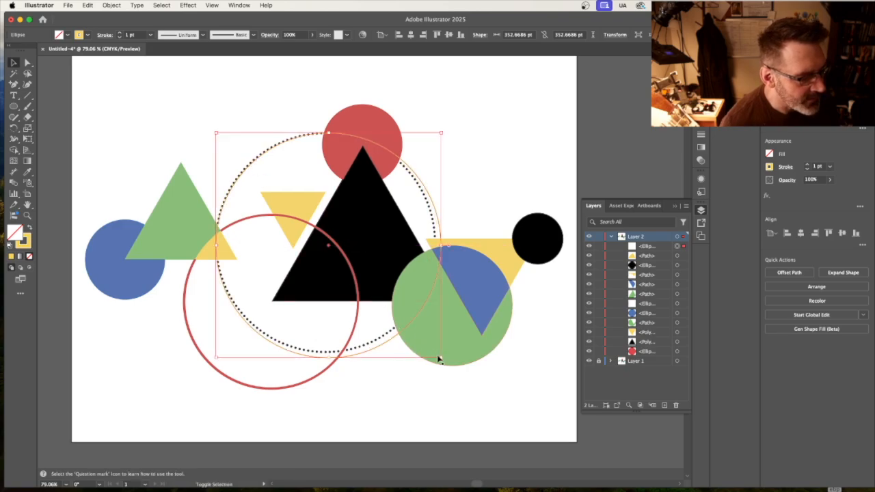
pyautogui.moveTo(441, 357); pyautogui.dragTo(435, 352)
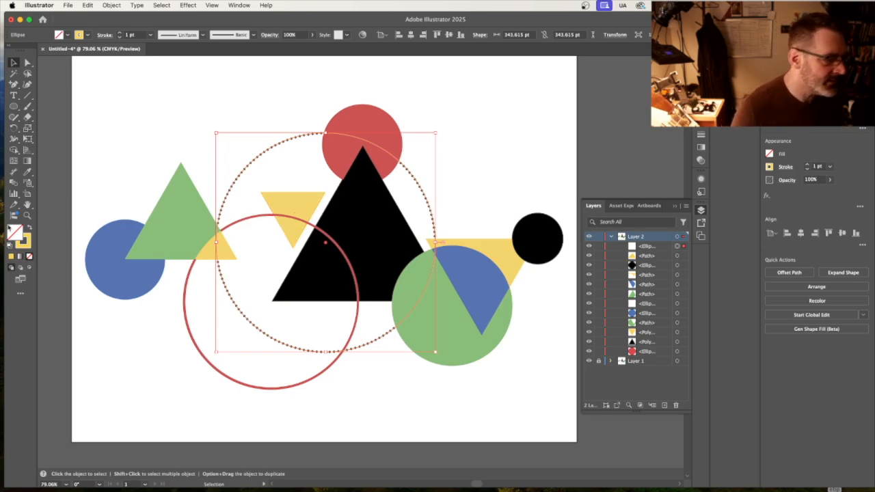
# Set the large circle's stroke color to black.
pyautogui.doubleClick(25, 242)
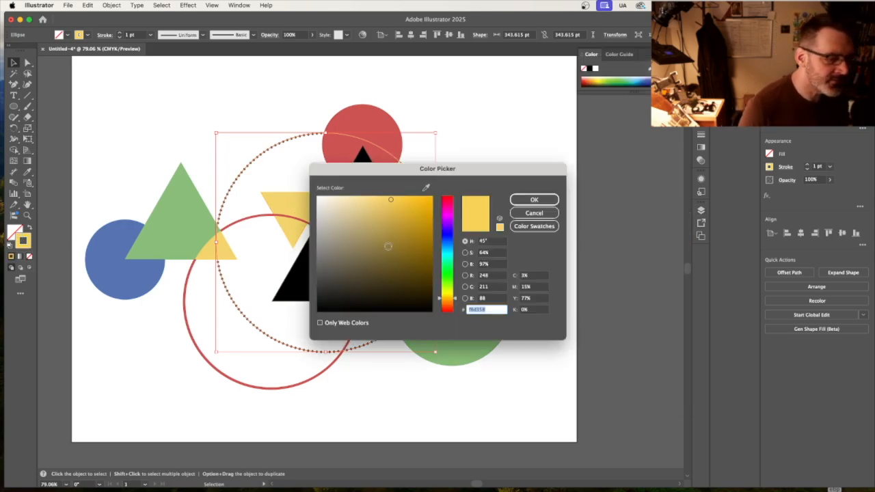
pyautogui.click(317, 311)
pyautogui.click(521, 202)
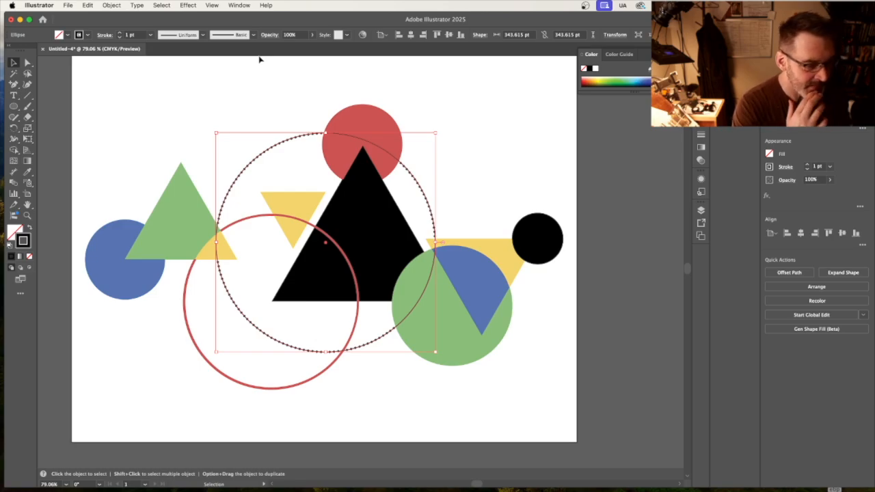
# Apply a round-dot brush from the Pattern Arrows brush library to the large black circle's outline, and close the library.
pyautogui.click(202, 35)
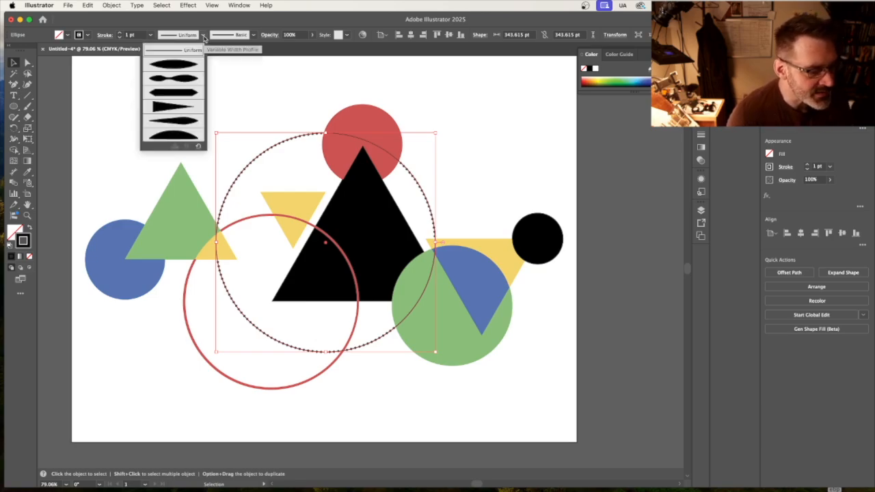
pyautogui.click(253, 35)
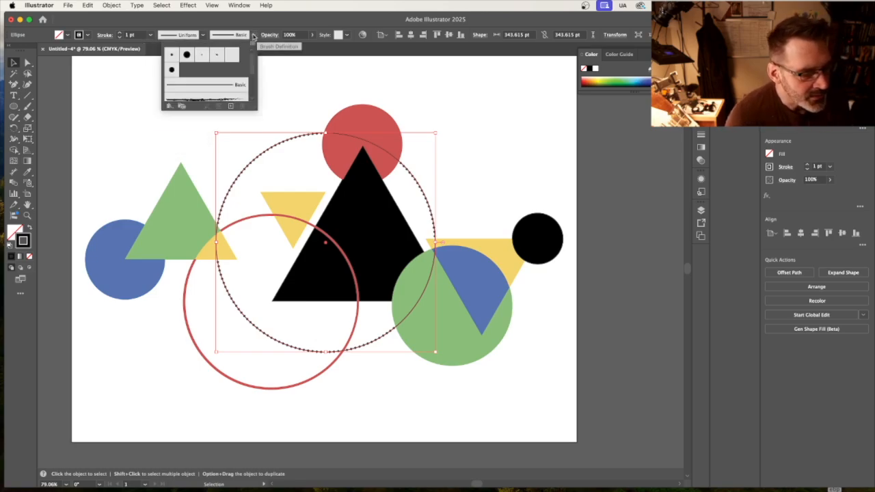
pyautogui.click(170, 106)
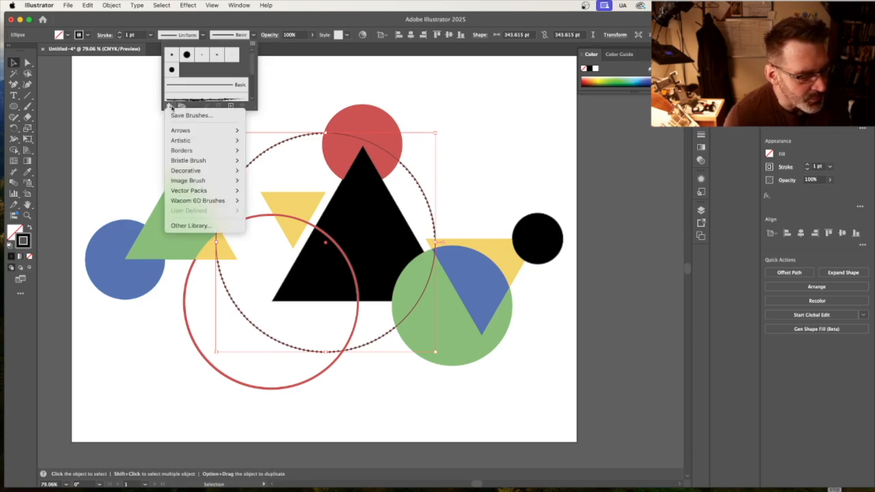
pyautogui.moveTo(214, 133)
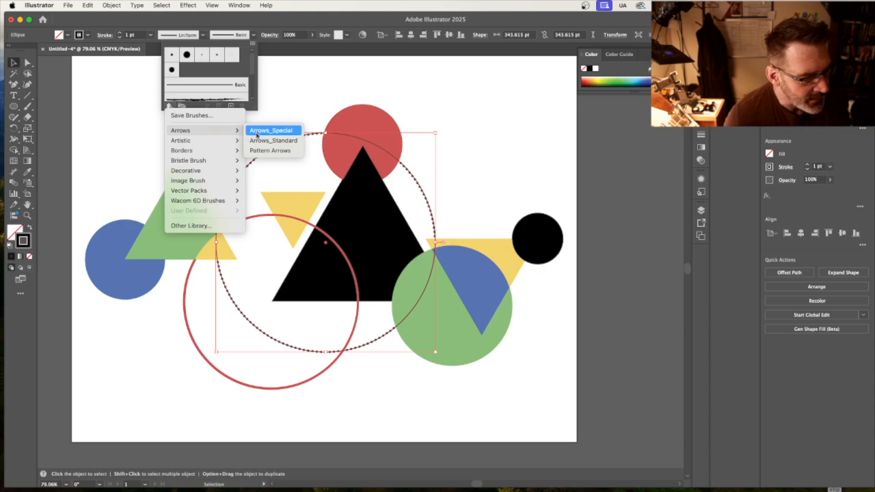
pyautogui.click(257, 151)
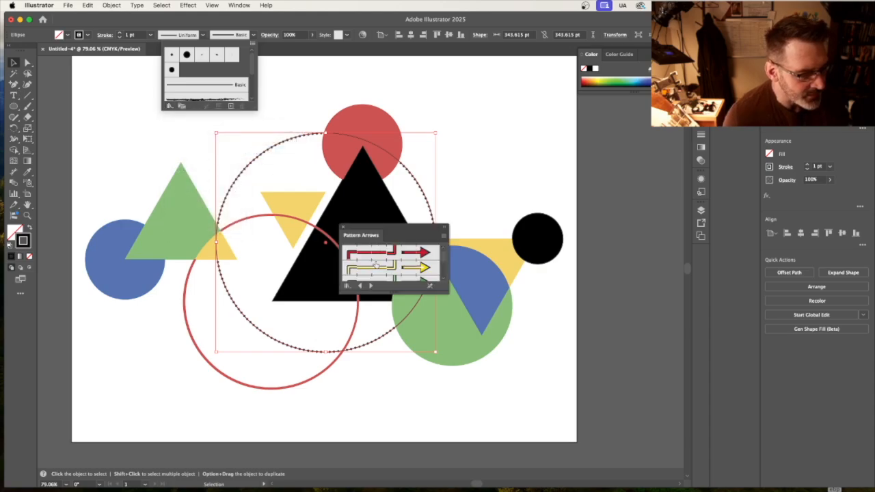
pyautogui.click(443, 279)
pyautogui.scroll(-5, 443, 280)
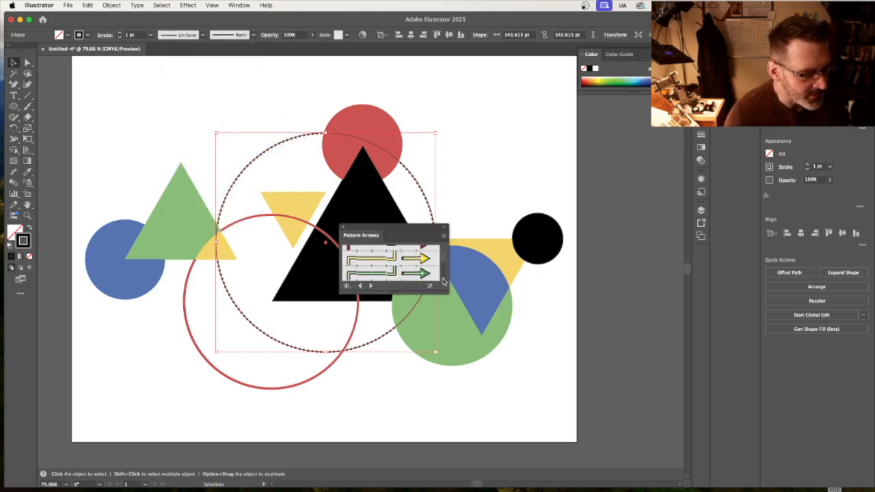
pyautogui.scroll(-5, 444, 279)
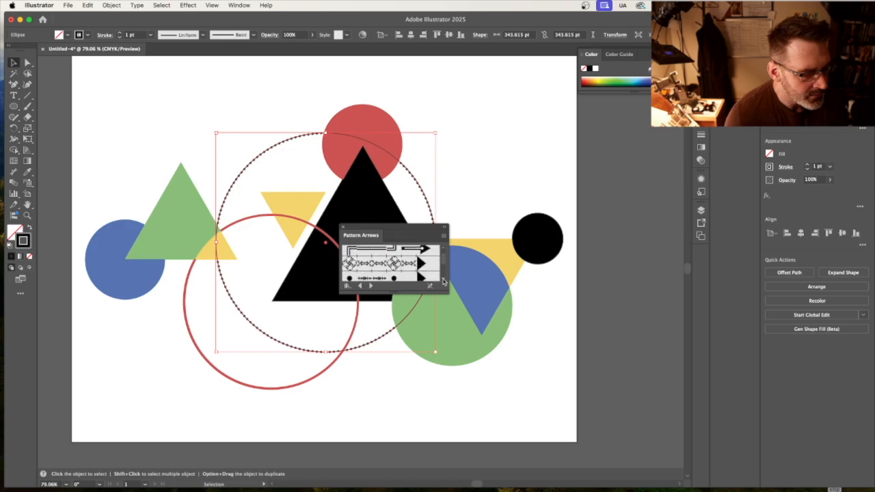
pyautogui.scroll(-5, 444, 280)
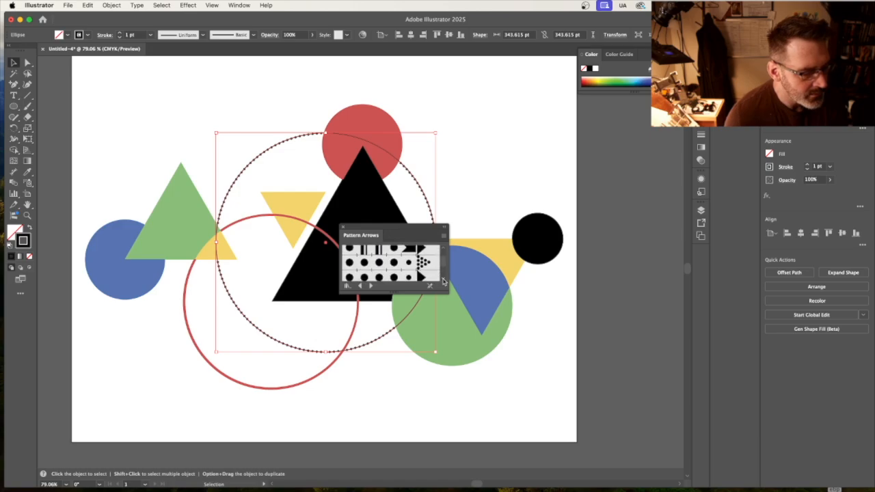
pyautogui.scroll(-5, 444, 279)
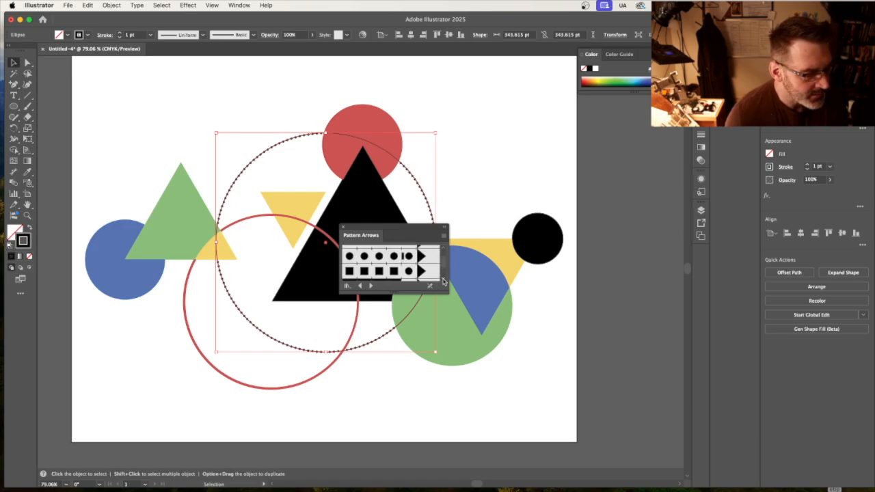
pyautogui.scroll(-3, 444, 279)
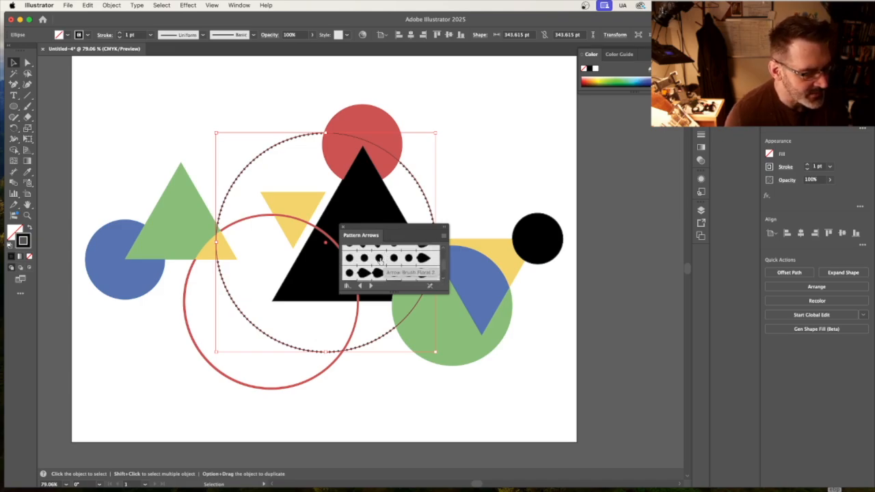
pyautogui.click(380, 260)
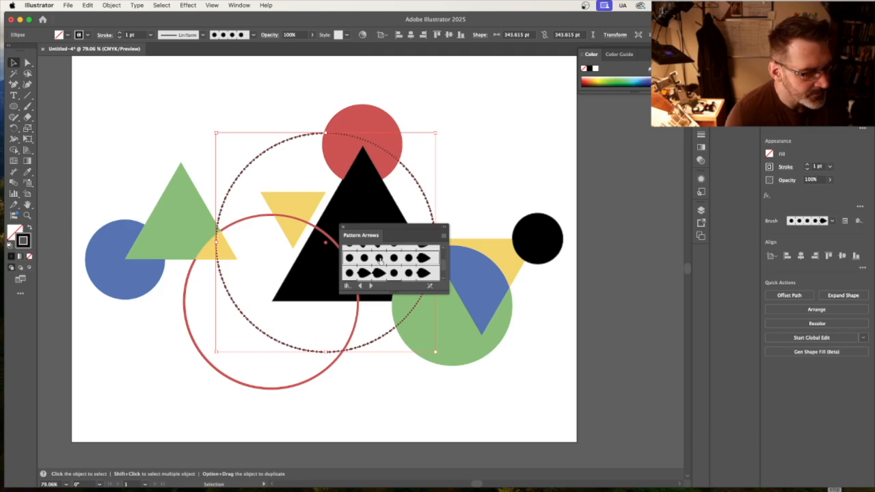
pyautogui.click(343, 227)
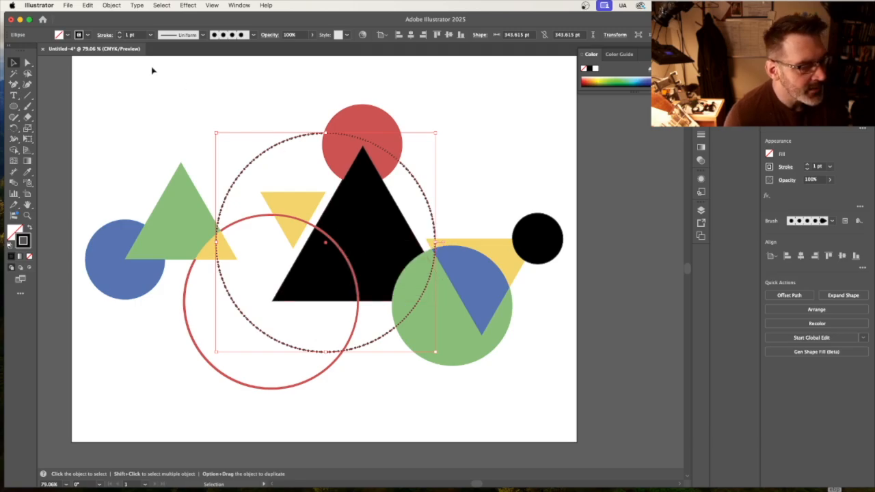
# Set the dotted circle's stroke weight to 1.5 pt.
pyautogui.click(119, 33)
pyautogui.click(119, 33)
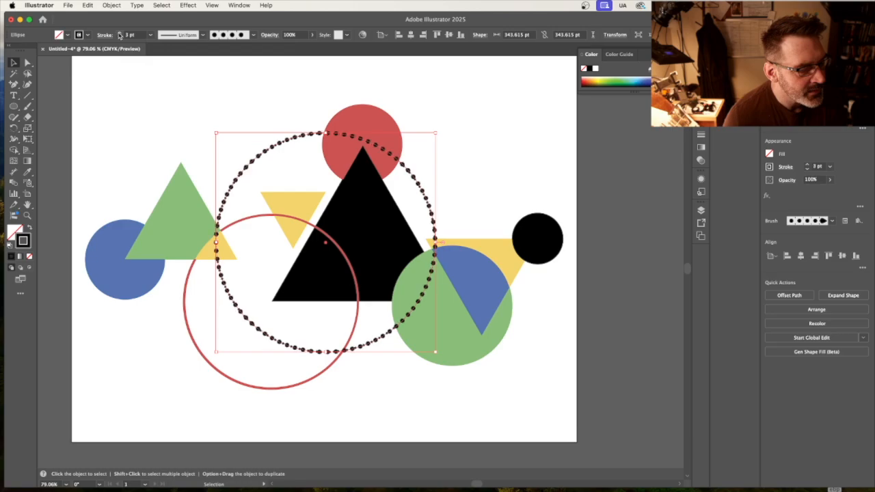
pyautogui.click(119, 37)
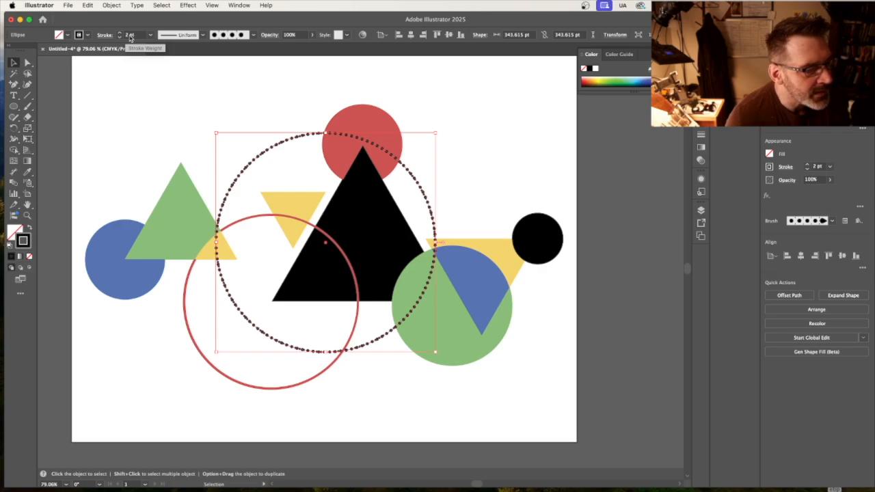
pyautogui.click(125, 36)
pyautogui.write('1.5')
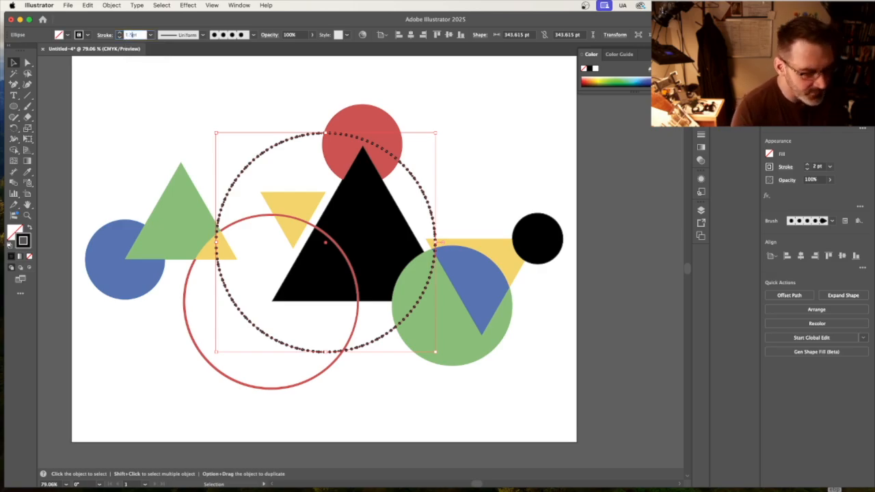
pyautogui.press('Return')
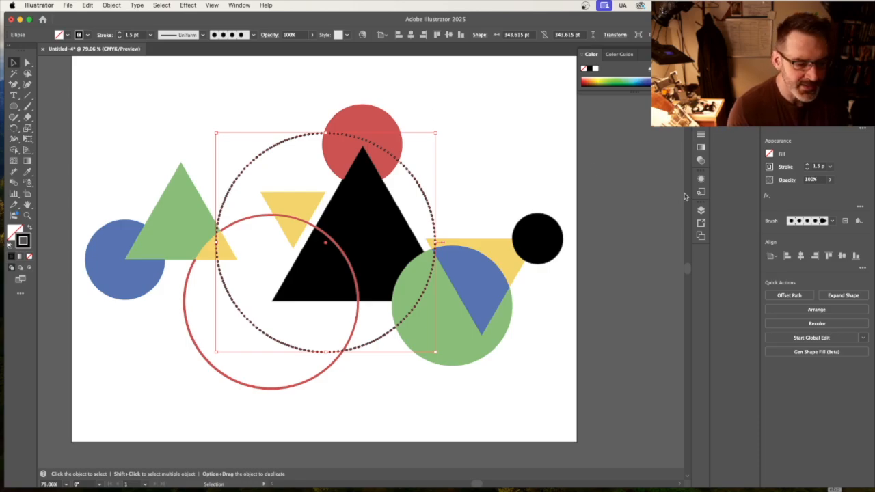
# Send the dotted circle to the bottom of Layer 2's stacking order, hide the Layer 1 template and clear the selection.
pyautogui.click(701, 211)
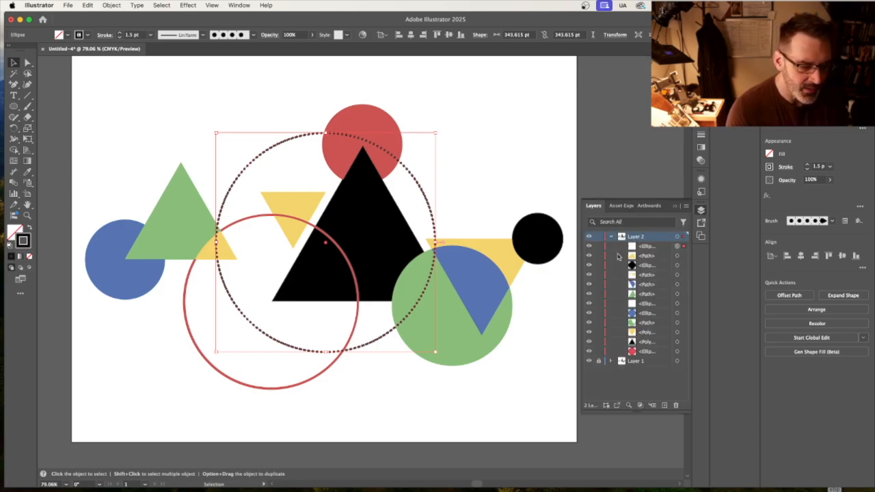
pyautogui.click(646, 246)
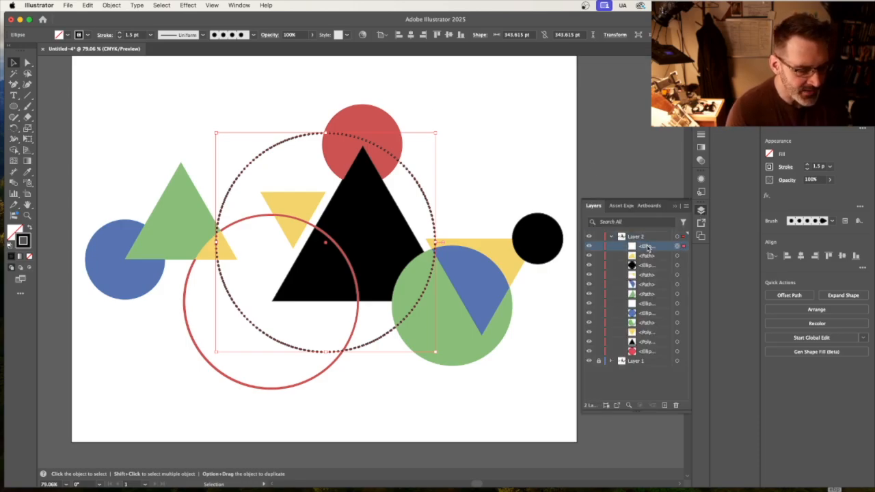
pyautogui.moveTo(646, 247); pyautogui.dragTo(643, 354)
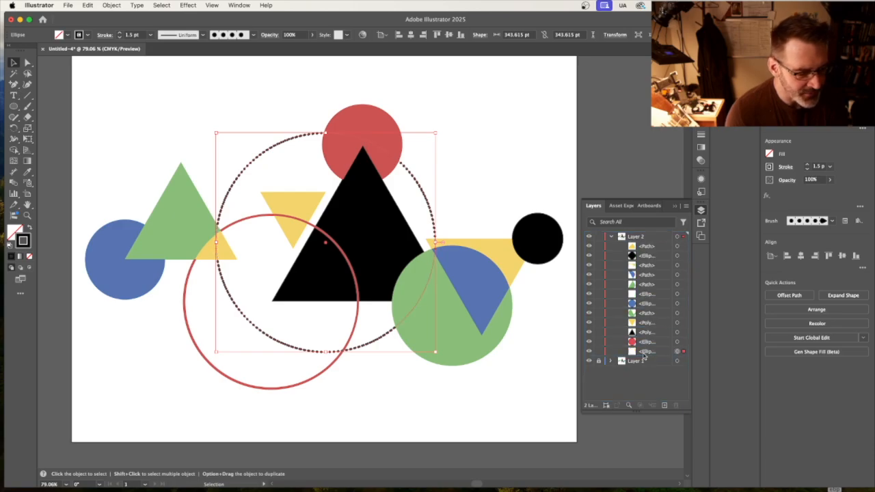
pyautogui.click(588, 361)
pyautogui.click(447, 171)
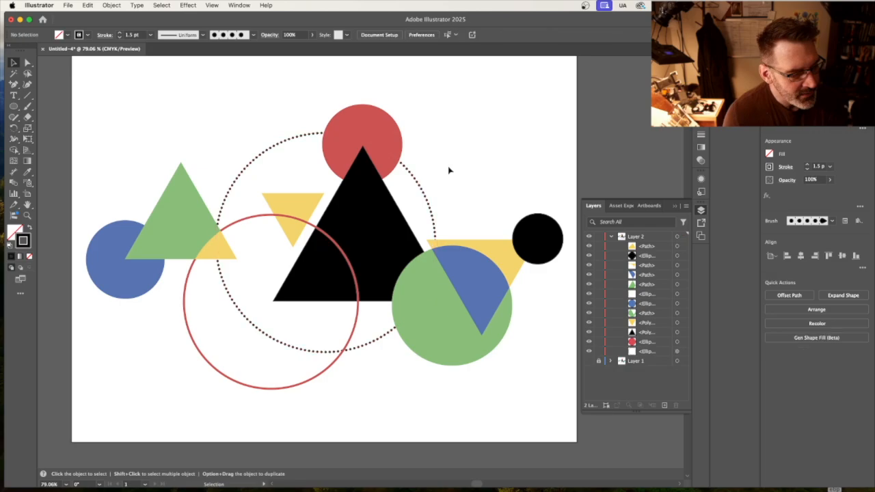